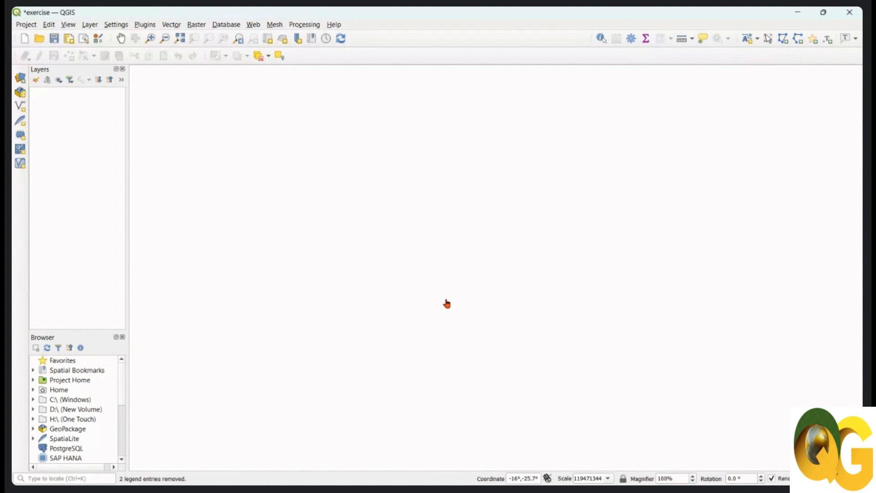
Save the current project and enlarge the Browser panel to show more data sources.
{"action": "left_click", "coordinate": [54, 38]}
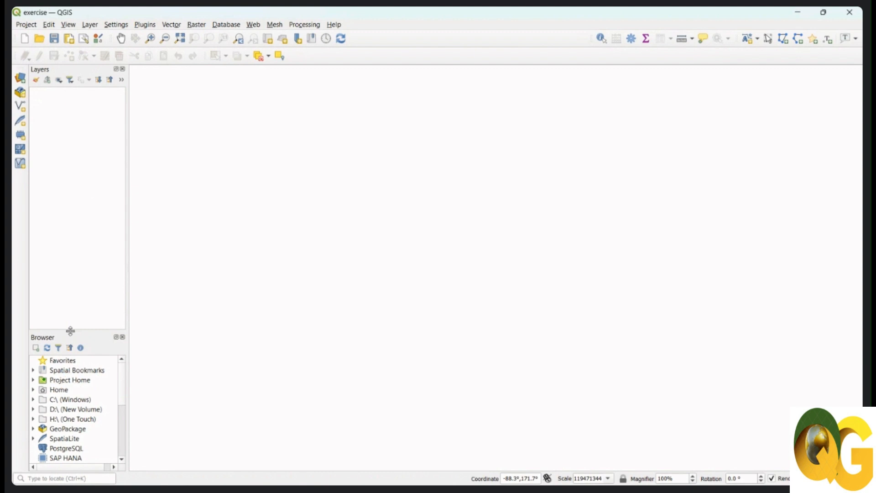
{"action": "left_click_drag", "start_coordinate": [70, 331], "coordinate": [65, 240]}
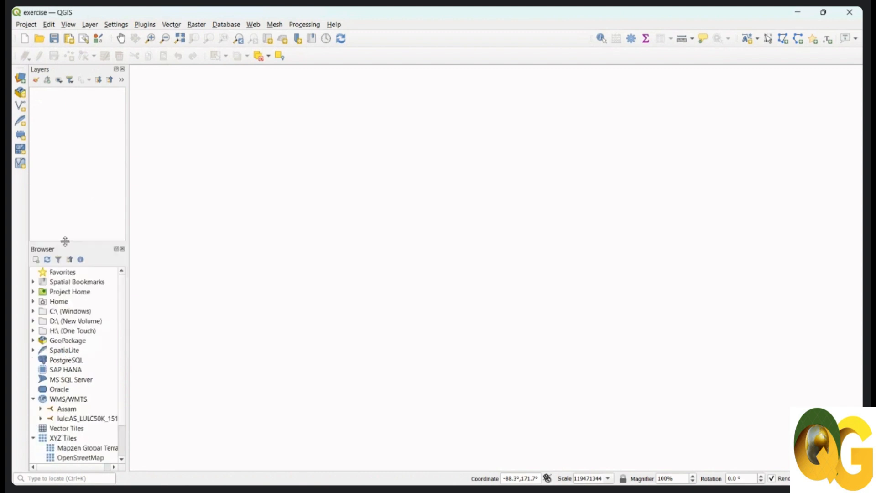
{"action": "left_click", "coordinate": [26, 24]}
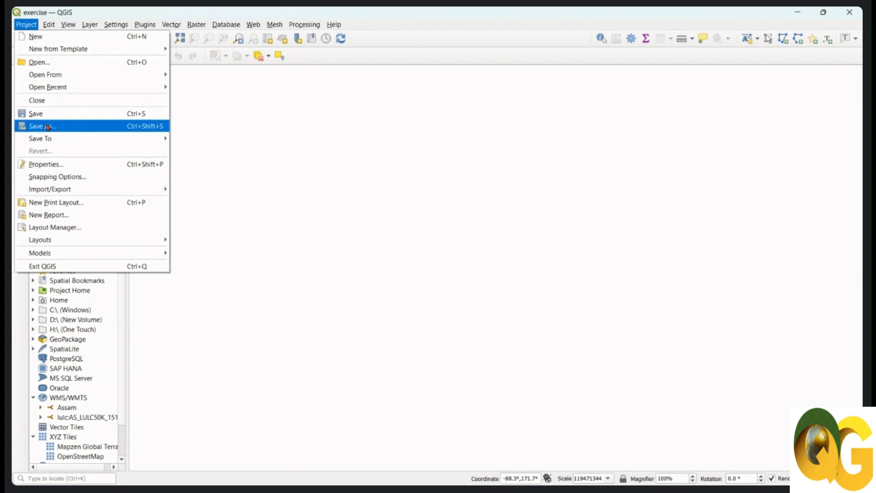
{"action": "left_click", "coordinate": [48, 127]}
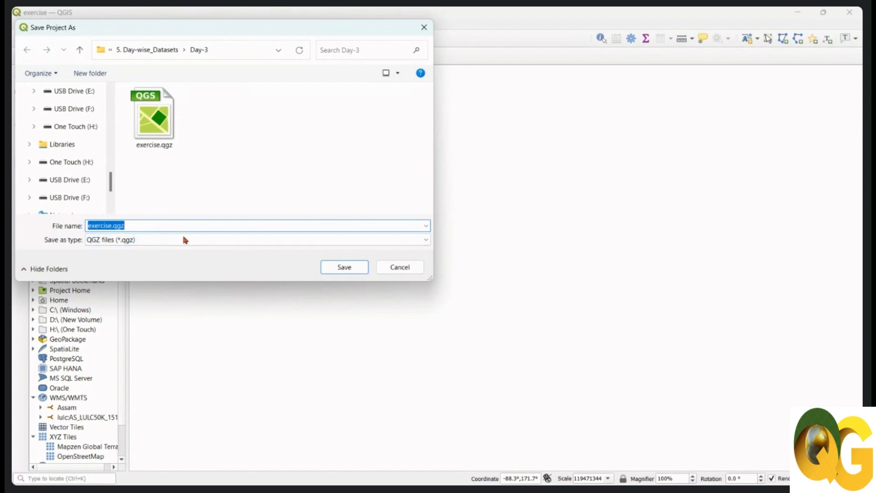
{"action": "left_click", "coordinate": [407, 270]}
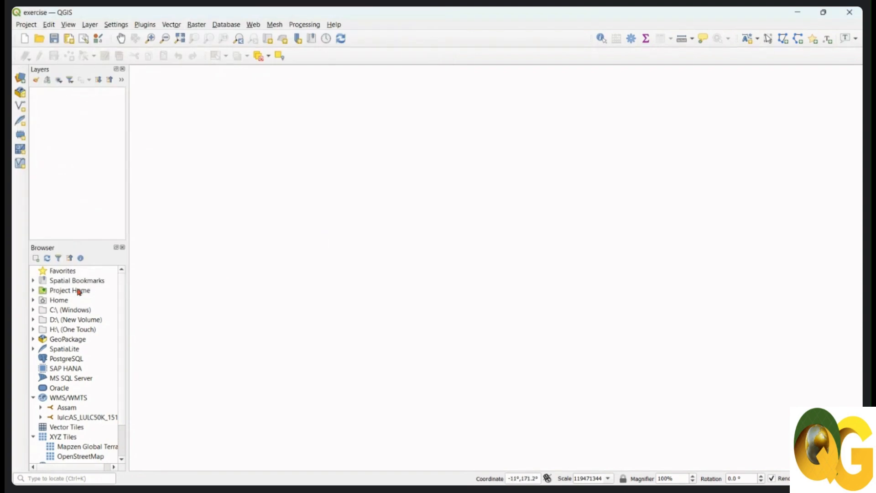
Add Etna_volcano.tif from the Project Home folder to the map with the WGS 84 (EPSG:4326) CRS and make the layer visible.
{"action": "left_click", "coordinate": [33, 291]}
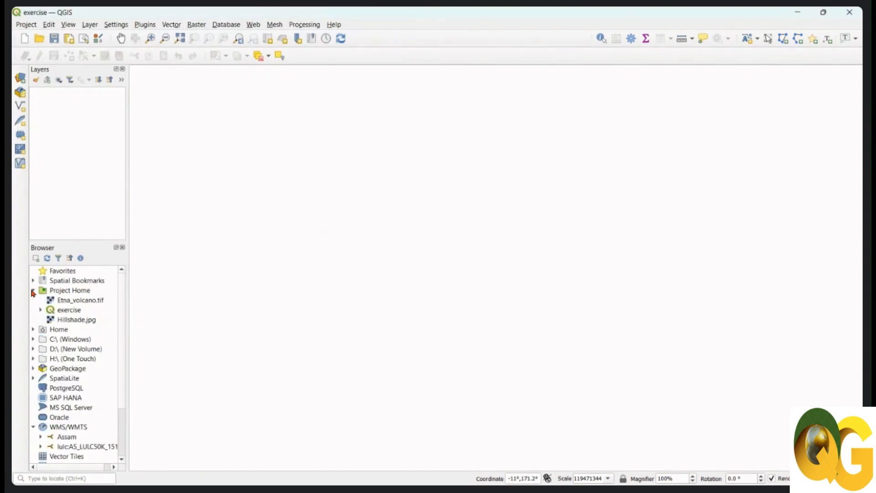
{"action": "left_click", "coordinate": [75, 301]}
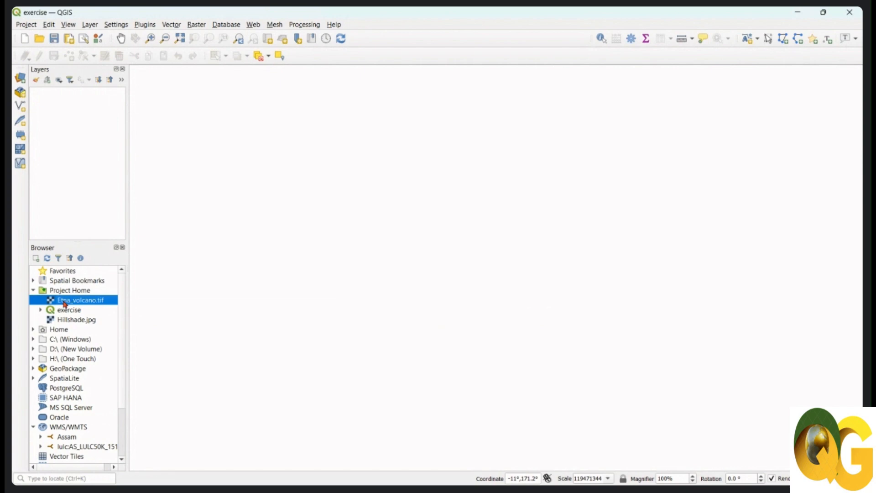
{"action": "left_click_drag", "start_coordinate": [64, 304], "coordinate": [425, 244]}
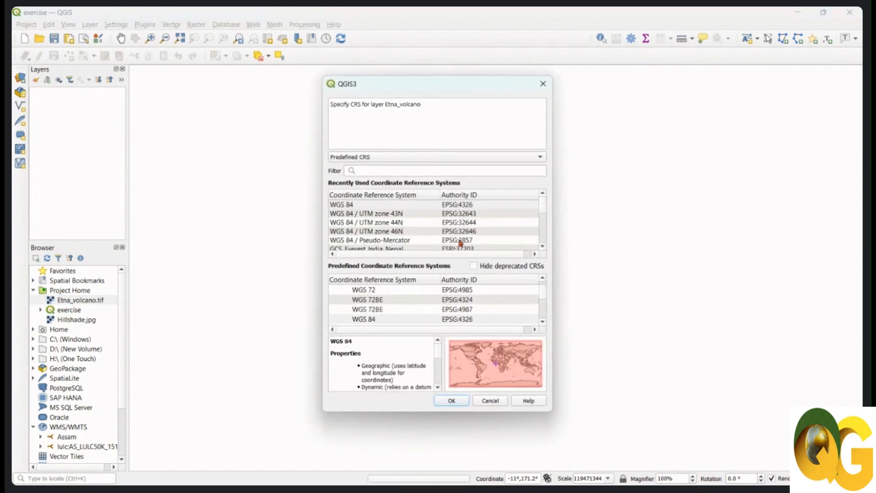
{"action": "left_click", "coordinate": [451, 206]}
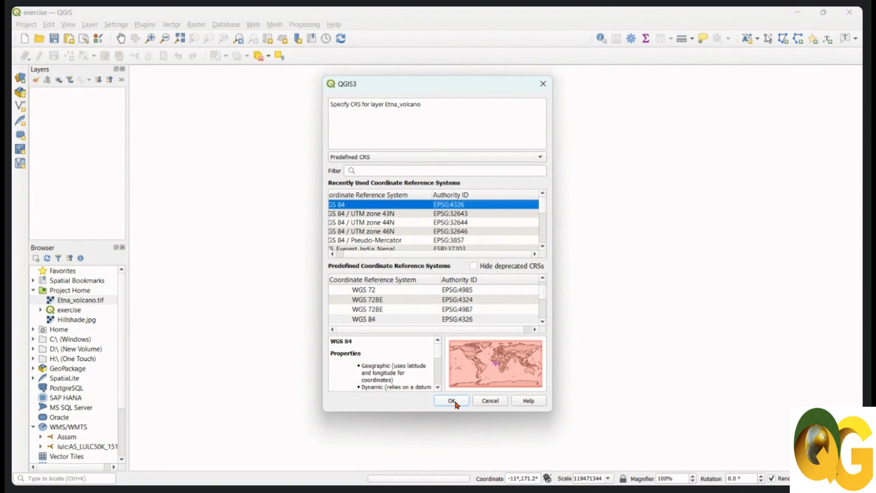
{"action": "left_click", "coordinate": [454, 403]}
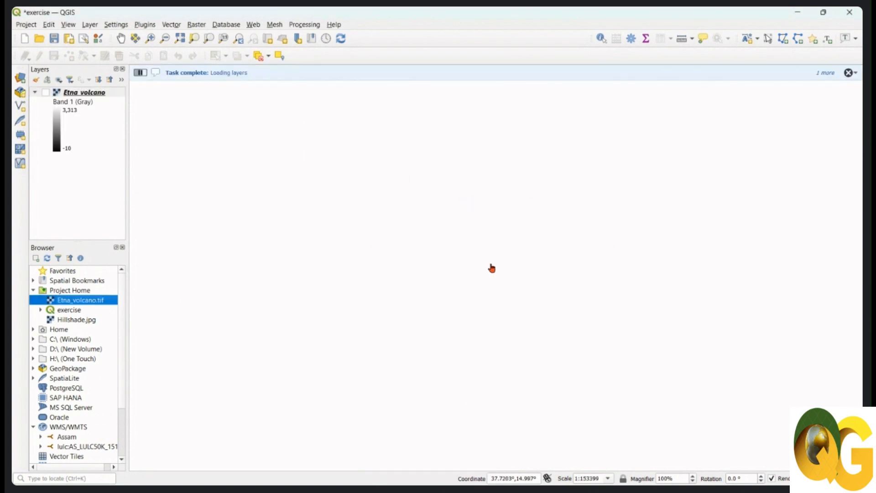
{"action": "left_click", "coordinate": [46, 93]}
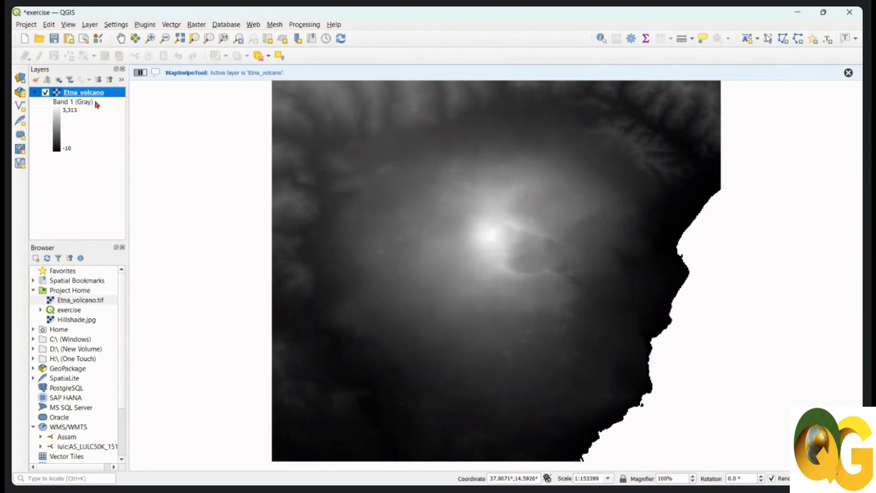
Dismiss the map message and deactivate the Map swipe tool.
{"action": "left_click", "coordinate": [848, 72]}
{"action": "left_click", "coordinate": [152, 25]}
{"action": "mouse_move", "coordinate": [172, 89]}
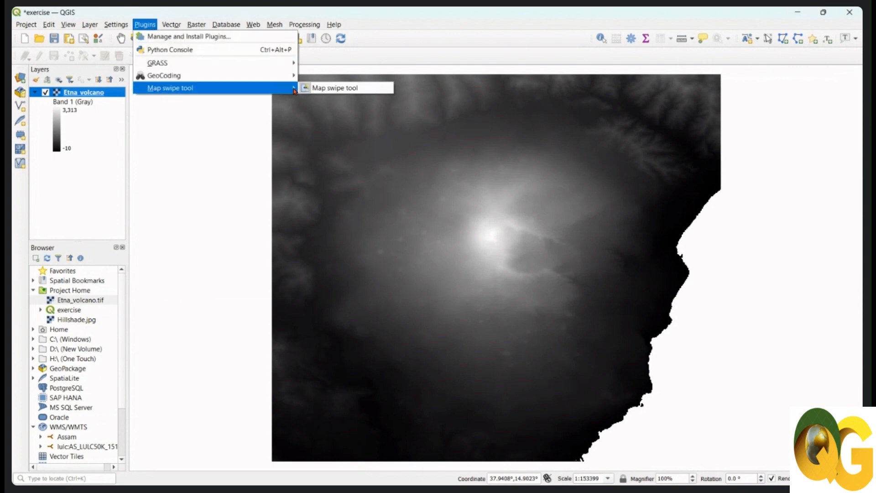
{"action": "left_click", "coordinate": [343, 87]}
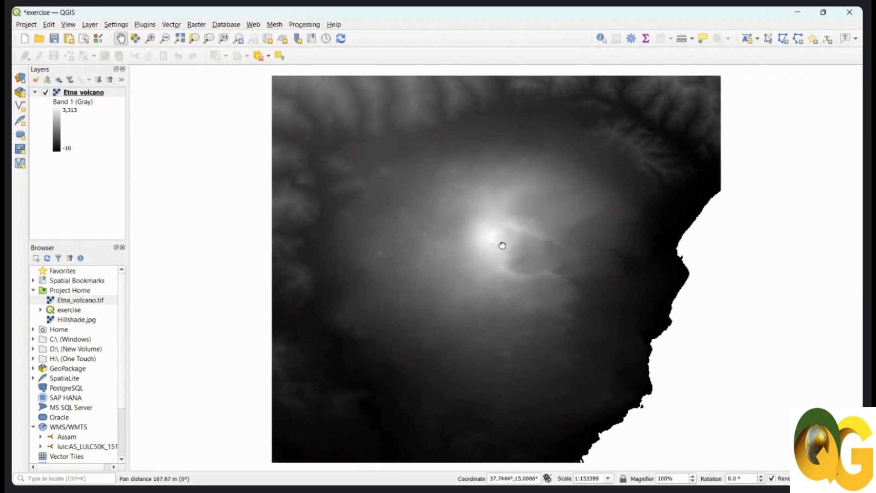
{"action": "left_click_drag", "start_coordinate": [503, 244], "coordinate": [498, 246]}
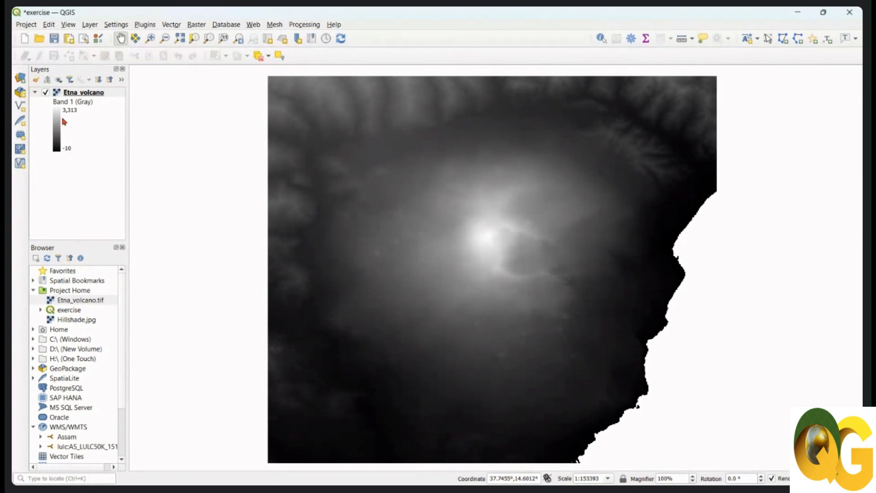
Examine the Etna_volcano layer's properties, checking its assigned CRS and the maximum and minimum statistics of Band 1.
{"action": "left_click", "coordinate": [103, 94]}
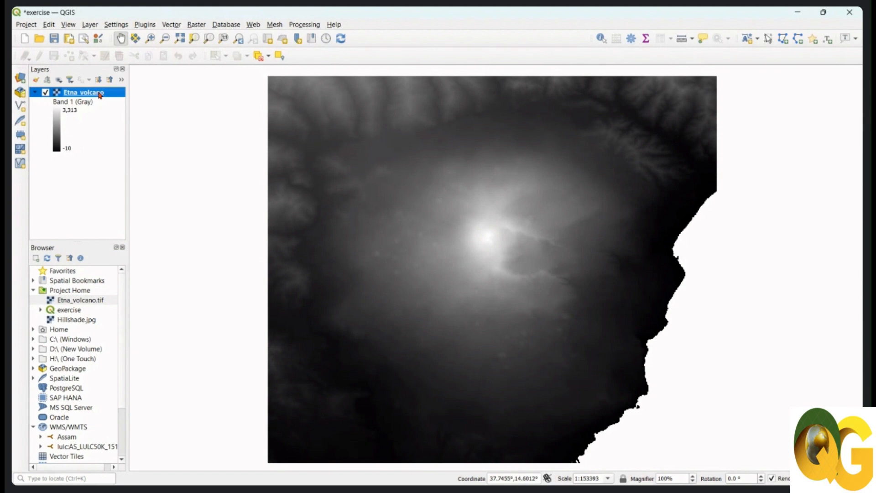
{"action": "right_click", "coordinate": [103, 94]}
{"action": "left_click", "coordinate": [144, 275]}
{"action": "left_click", "coordinate": [41, 179]}
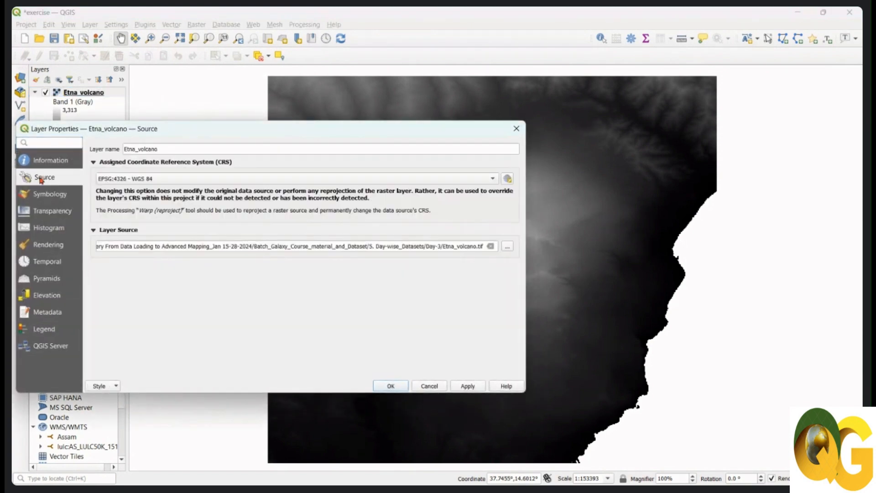
{"action": "left_click", "coordinate": [54, 162]}
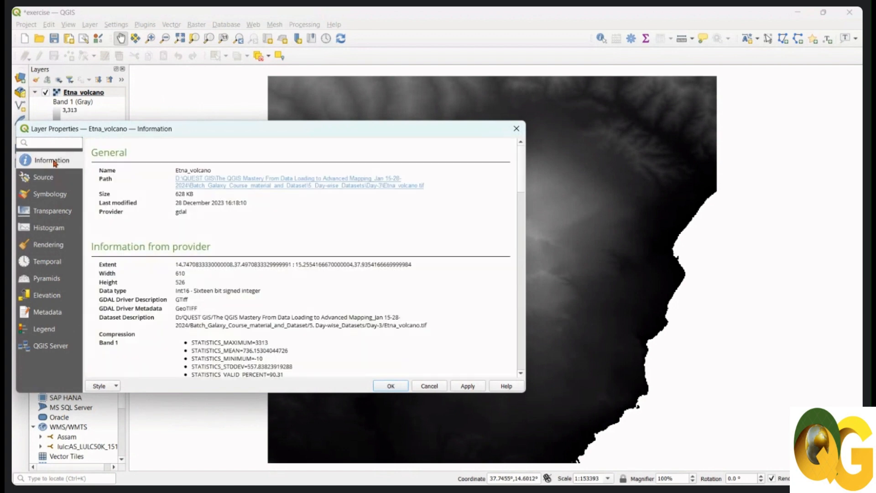
{"action": "scroll", "coordinate": [274, 251], "scroll_direction": "down", "scroll_amount": 1}
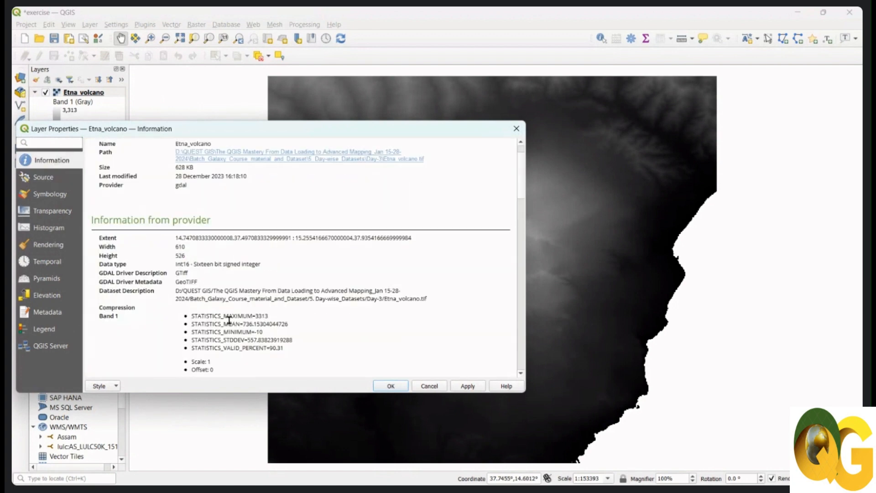
{"action": "scroll", "coordinate": [245, 338], "scroll_direction": "down", "scroll_amount": 1}
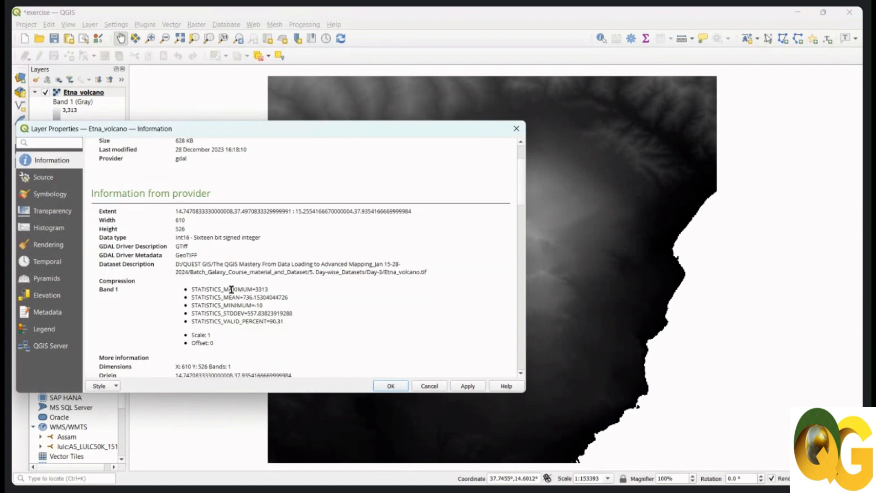
{"action": "left_click_drag", "start_coordinate": [268, 289], "coordinate": [253, 290]}
{"action": "left_click", "coordinate": [265, 308]}
{"action": "left_click_drag", "start_coordinate": [263, 306], "coordinate": [246, 306]}
Review the layer's dimensions, pixel size and coordinate reference system details, and close its properties.
{"action": "scroll", "coordinate": [311, 315], "scroll_direction": "down", "scroll_amount": 2}
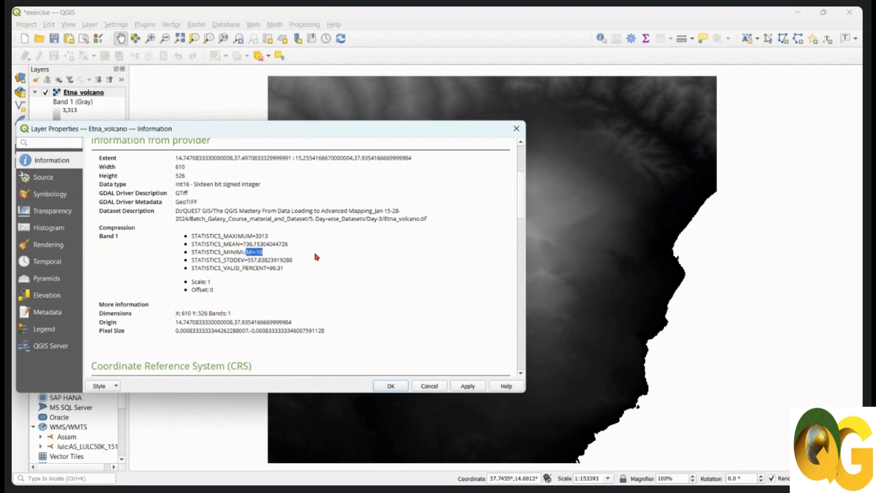
{"action": "scroll", "coordinate": [317, 256], "scroll_direction": "down", "scroll_amount": 5}
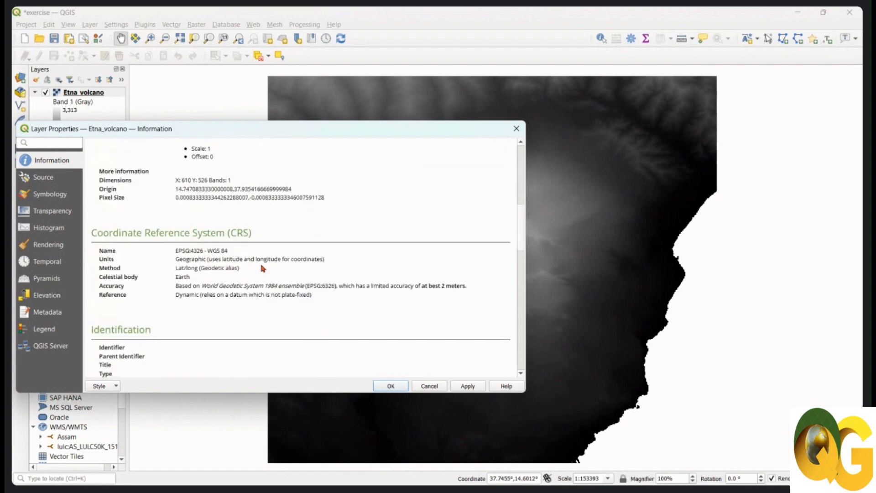
{"action": "scroll", "coordinate": [225, 302], "scroll_direction": "down", "scroll_amount": 2}
{"action": "scroll", "coordinate": [225, 302], "scroll_direction": "up", "scroll_amount": 8}
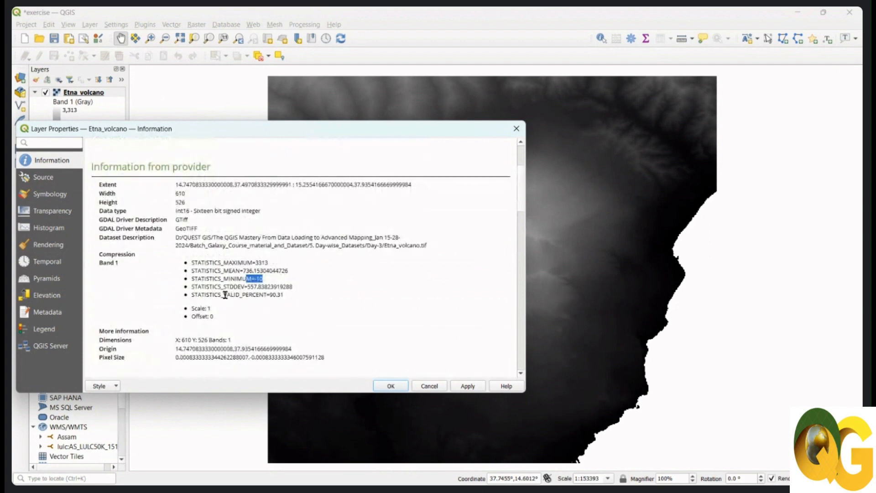
{"action": "left_click", "coordinate": [516, 129]}
{"action": "left_click_drag", "start_coordinate": [500, 190], "coordinate": [495, 190]}
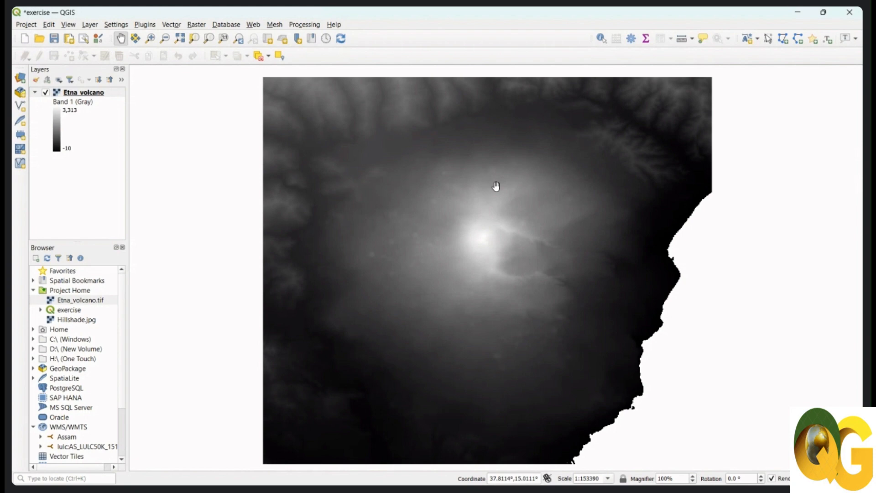
{"action": "left_click_drag", "start_coordinate": [510, 212], "coordinate": [509, 207]}
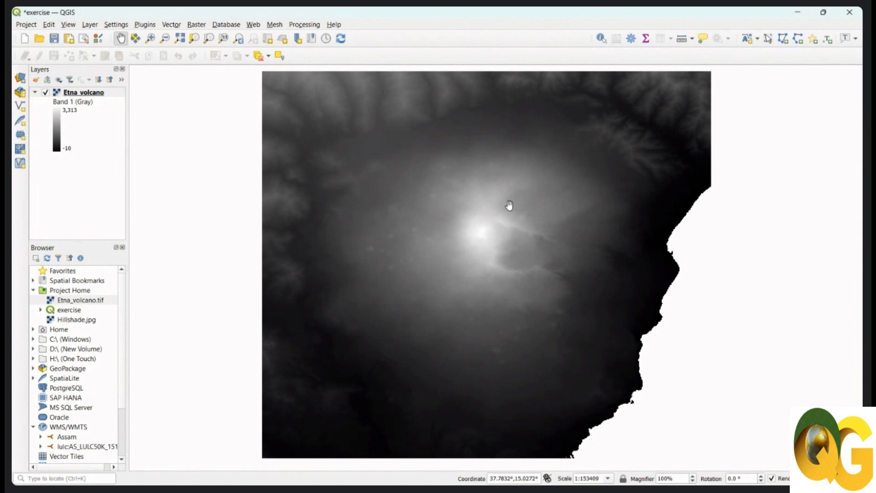
Add the Google Satellite basemap from QuickMapServices.
{"action": "left_click", "coordinate": [253, 25]}
{"action": "mouse_move", "coordinate": [337, 50]}
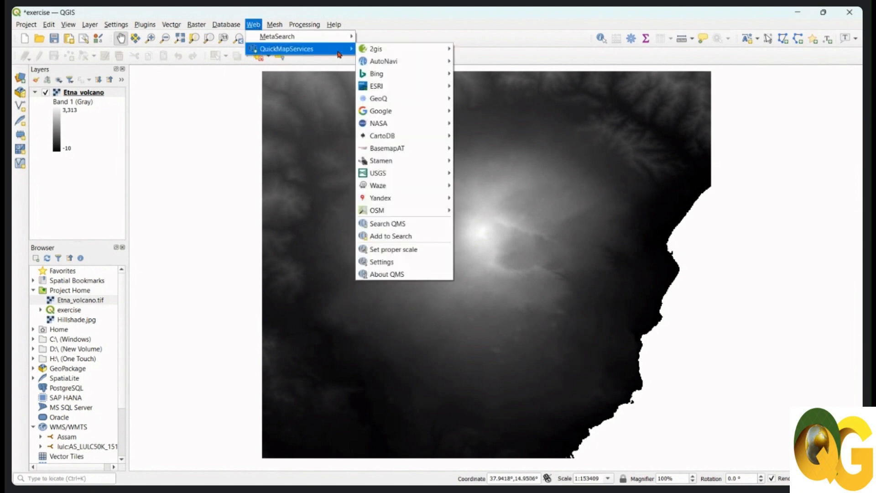
{"action": "mouse_move", "coordinate": [402, 111]}
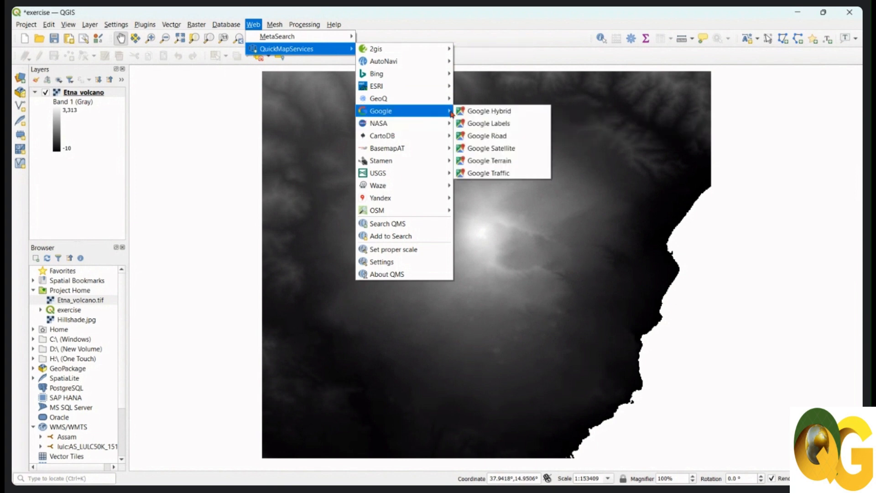
{"action": "left_click", "coordinate": [497, 152]}
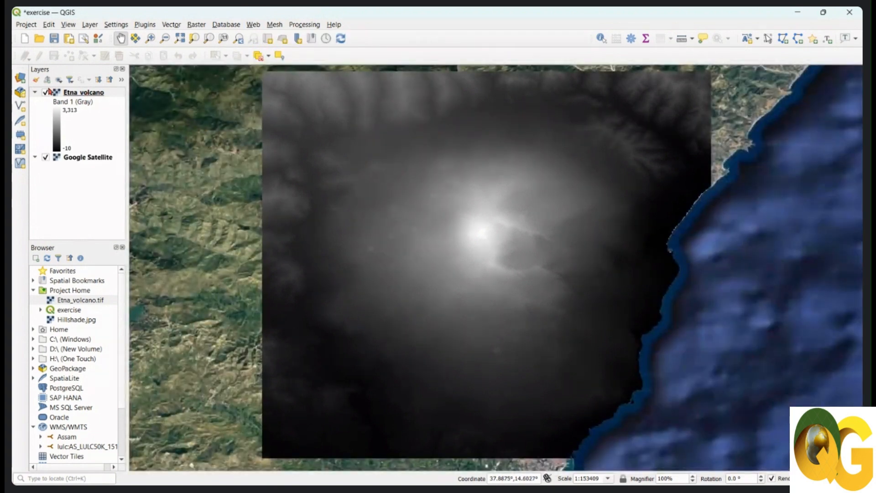
Examine where the Etna_volcano raster lies on the satellite basemap within Sicily and the wider Mediterranean.
{"action": "scroll", "coordinate": [346, 171], "scroll_direction": "down", "scroll_amount": 2}
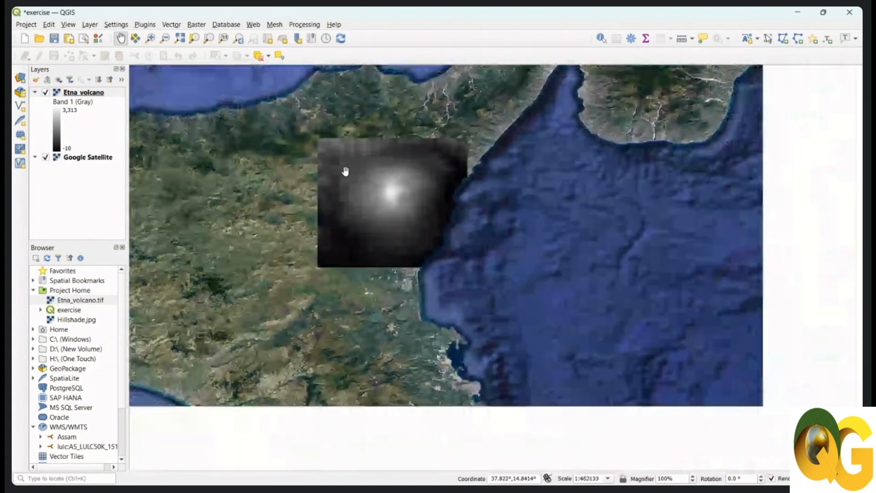
{"action": "scroll", "coordinate": [346, 171], "scroll_direction": "down", "scroll_amount": 4}
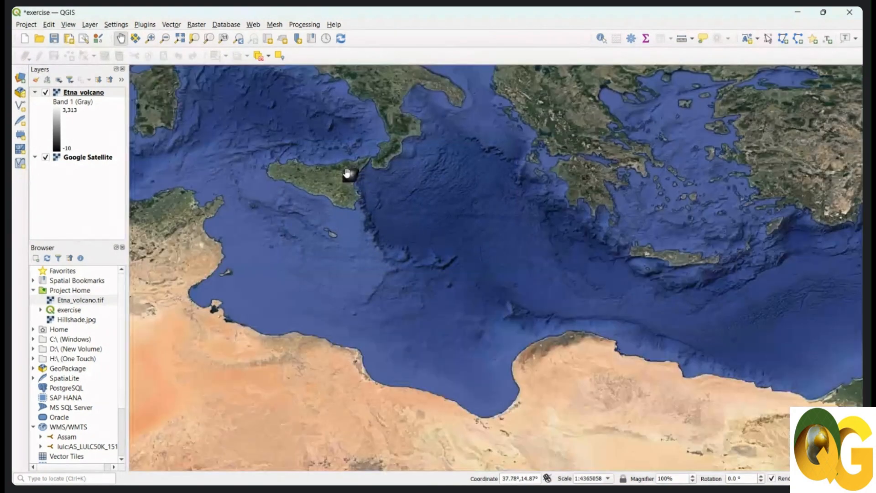
{"action": "scroll", "coordinate": [346, 172], "scroll_direction": "down", "scroll_amount": 2}
{"action": "left_click_drag", "start_coordinate": [373, 180], "coordinate": [388, 213]}
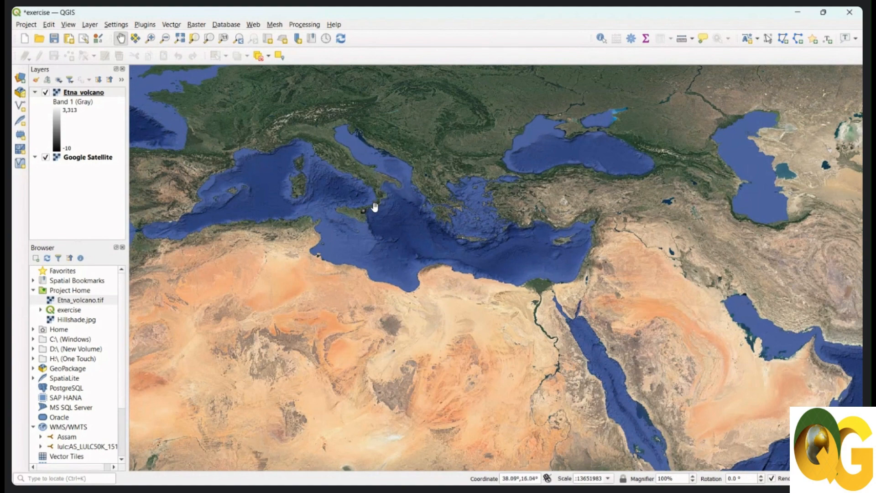
{"action": "left_click_drag", "start_coordinate": [367, 201], "coordinate": [372, 221]}
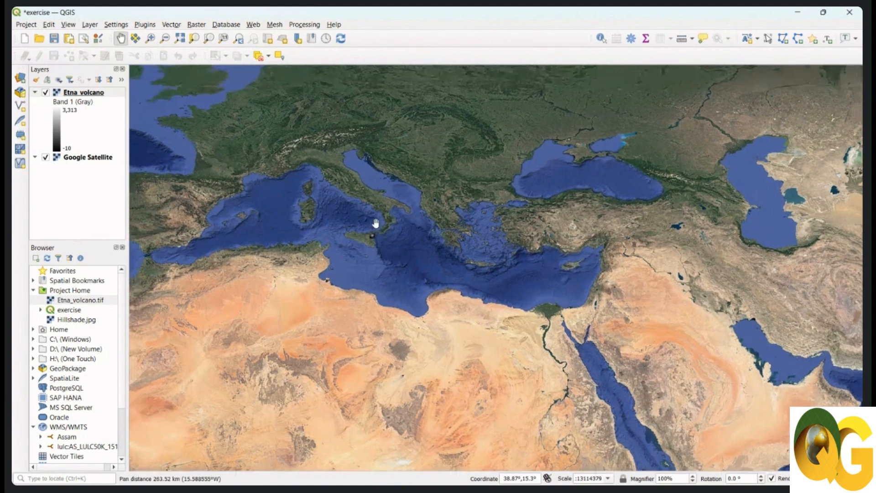
{"action": "left_click_drag", "start_coordinate": [344, 150], "coordinate": [360, 192]}
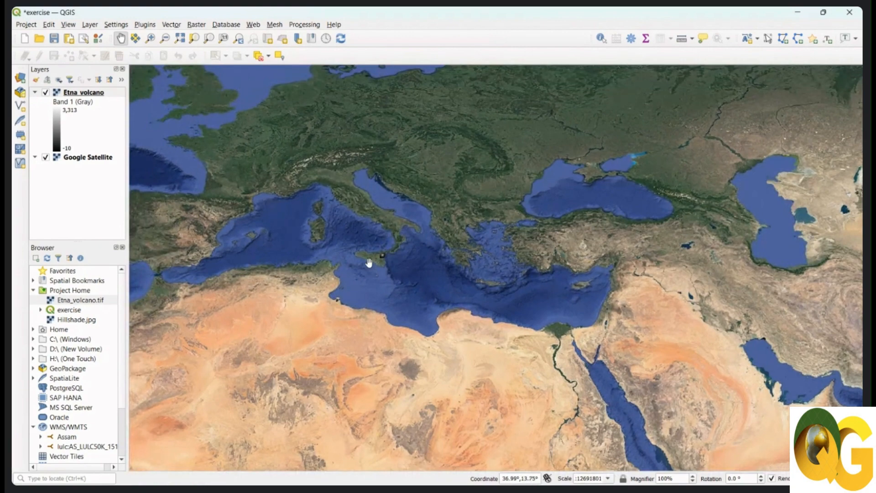
Hide the Etna_volcano layer to reveal the satellite imagery of the volcano beneath it.
{"action": "scroll", "coordinate": [384, 252], "scroll_direction": "up", "scroll_amount": 2}
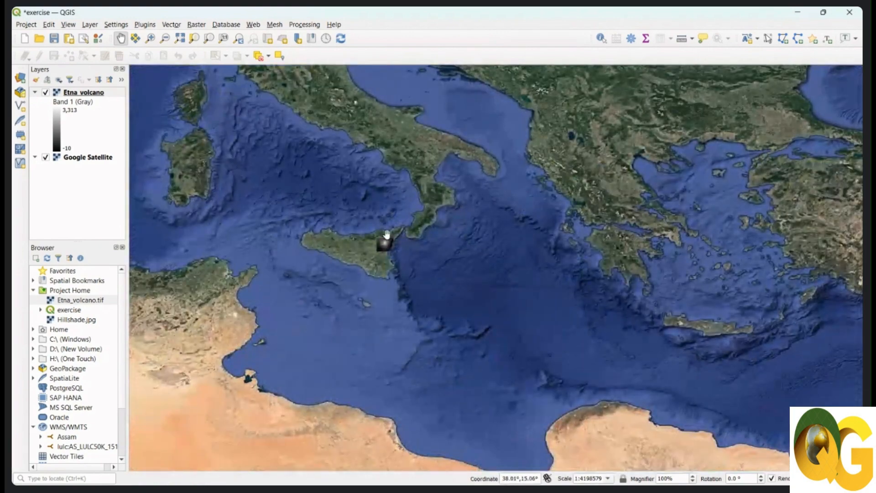
{"action": "scroll", "coordinate": [386, 234], "scroll_direction": "up", "scroll_amount": 2}
{"action": "scroll", "coordinate": [381, 247], "scroll_direction": "up", "scroll_amount": 2}
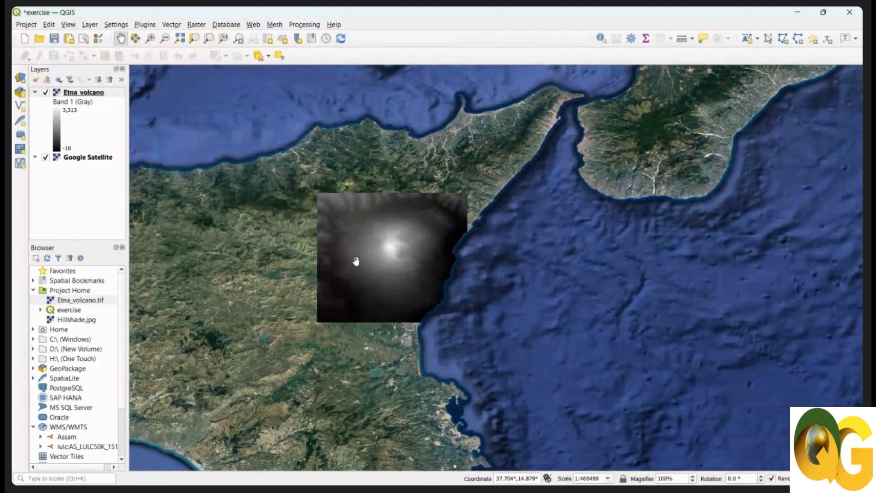
{"action": "left_click", "coordinate": [45, 93]}
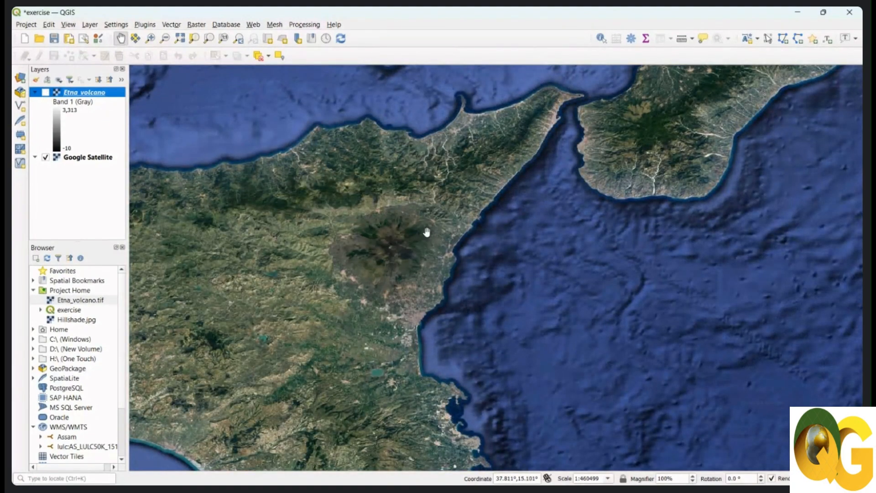
Show the Etna_volcano layer again over the satellite imagery of the volcano.
{"action": "scroll", "coordinate": [409, 243], "scroll_direction": "up", "scroll_amount": 2}
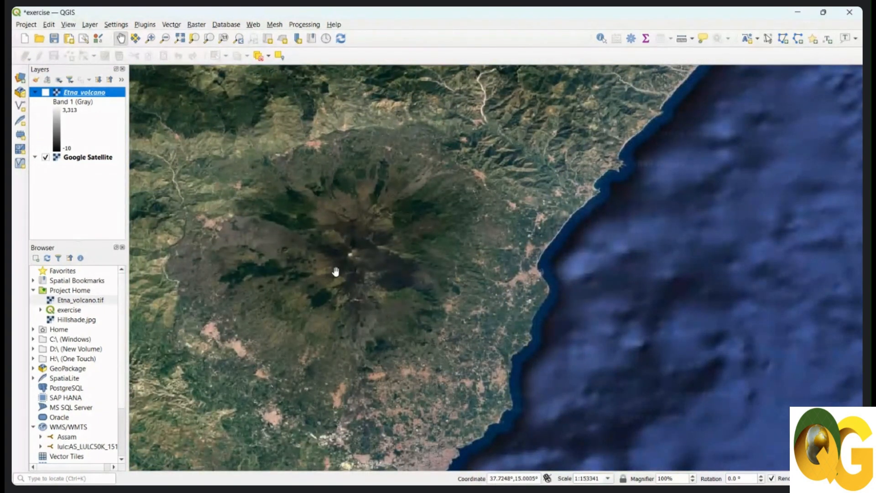
{"action": "left_click", "coordinate": [45, 92]}
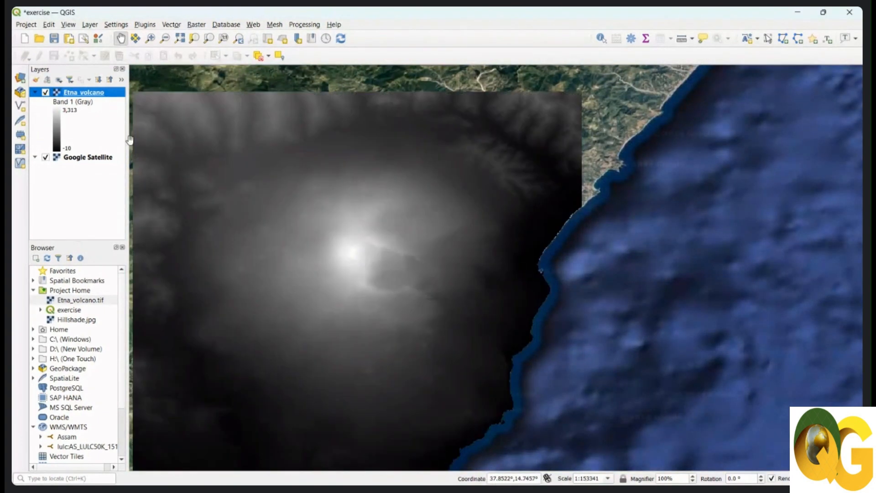
{"action": "left_click_drag", "start_coordinate": [383, 267], "coordinate": [394, 250]}
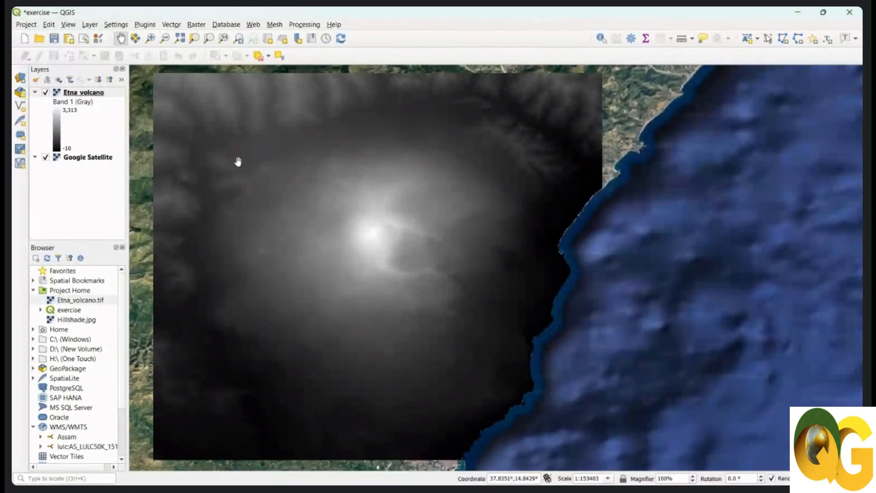
Open the styling settings of the Etna_volcano layer and change its renderer to Singleband pseudocolor.
{"action": "left_click", "coordinate": [93, 93]}
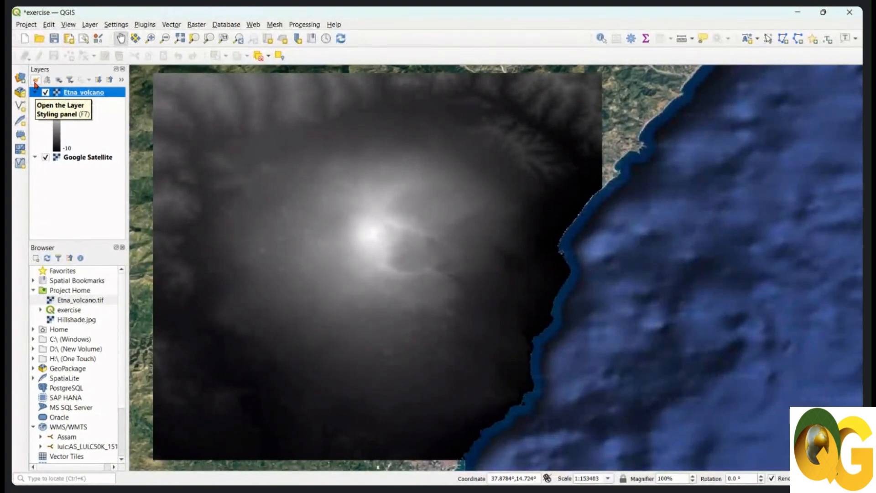
{"action": "left_click", "coordinate": [35, 81]}
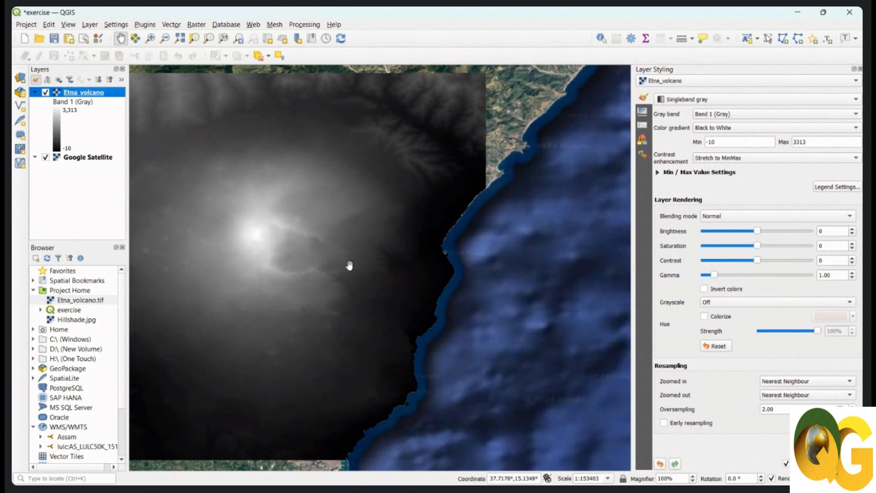
{"action": "left_click_drag", "start_coordinate": [280, 261], "coordinate": [393, 257]}
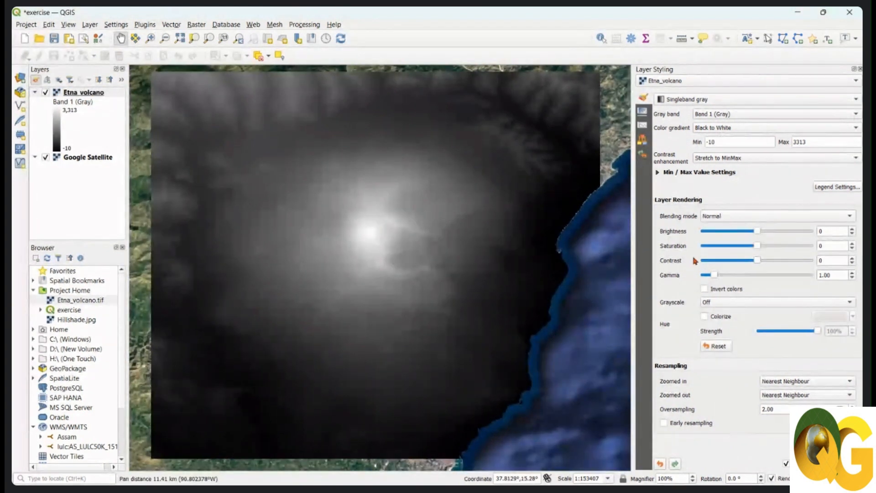
{"action": "left_click", "coordinate": [720, 104]}
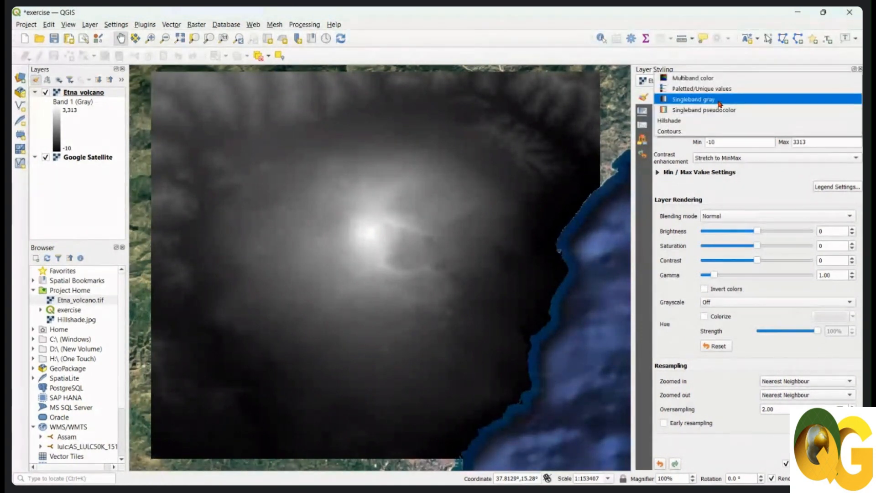
{"action": "left_click", "coordinate": [720, 104]}
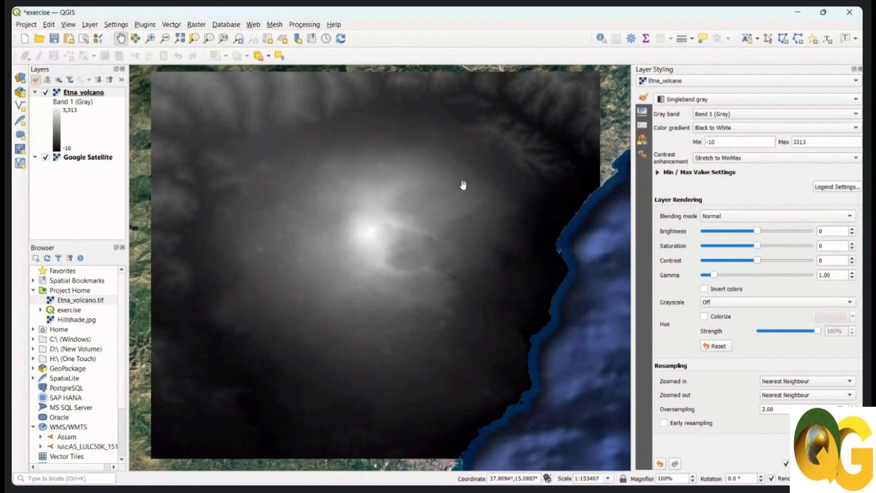
{"action": "left_click", "coordinate": [759, 99]}
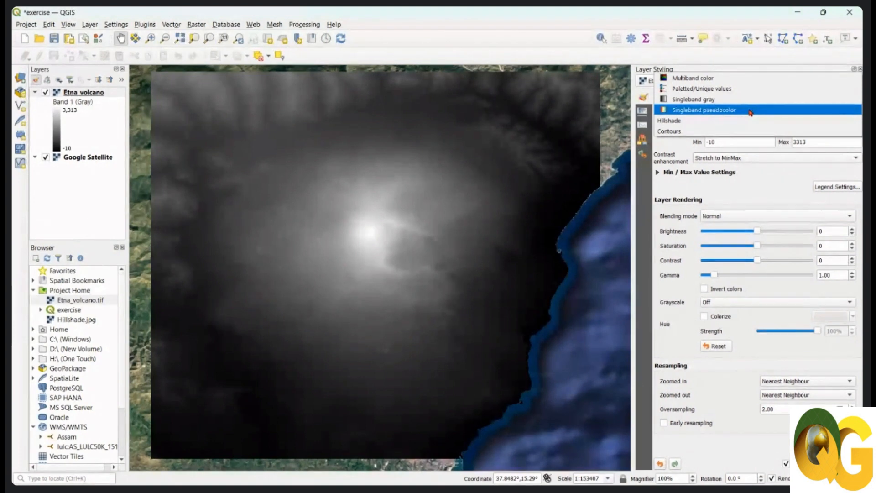
{"action": "left_click", "coordinate": [750, 111]}
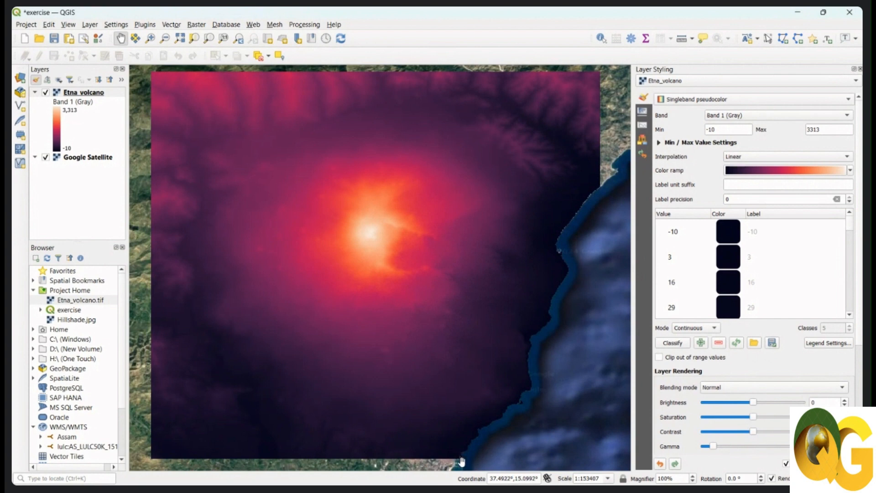
Recolor the Etna_volcano raster with the inverted Spectral color ramp, running from blue at low to red at high elevations.
{"action": "left_click_drag", "start_coordinate": [461, 459], "coordinate": [473, 445]}
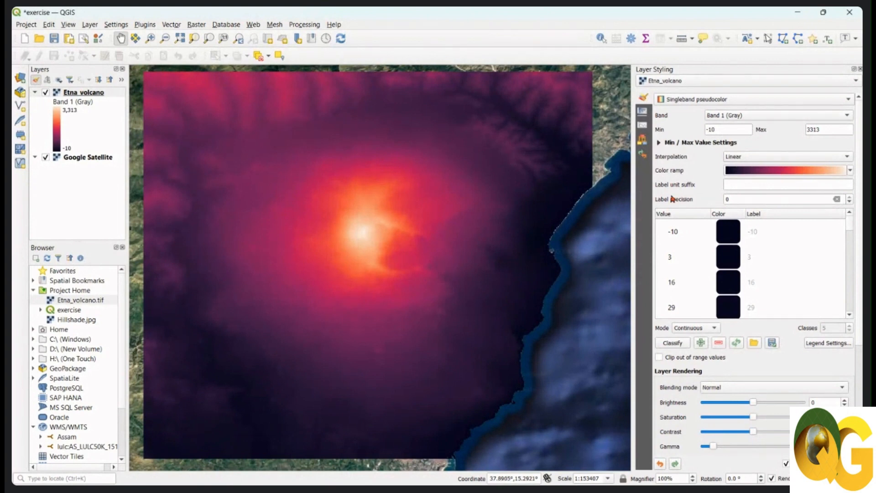
{"action": "left_click", "coordinate": [412, 211]}
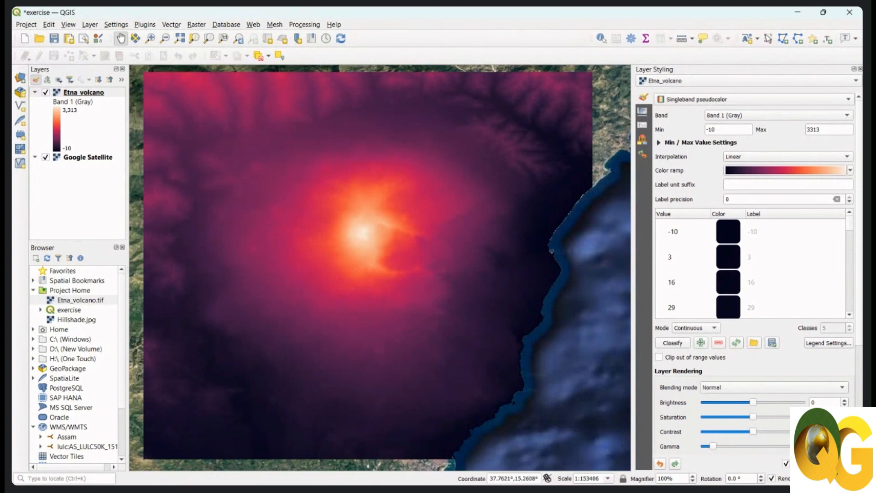
{"action": "left_click", "coordinate": [854, 171]}
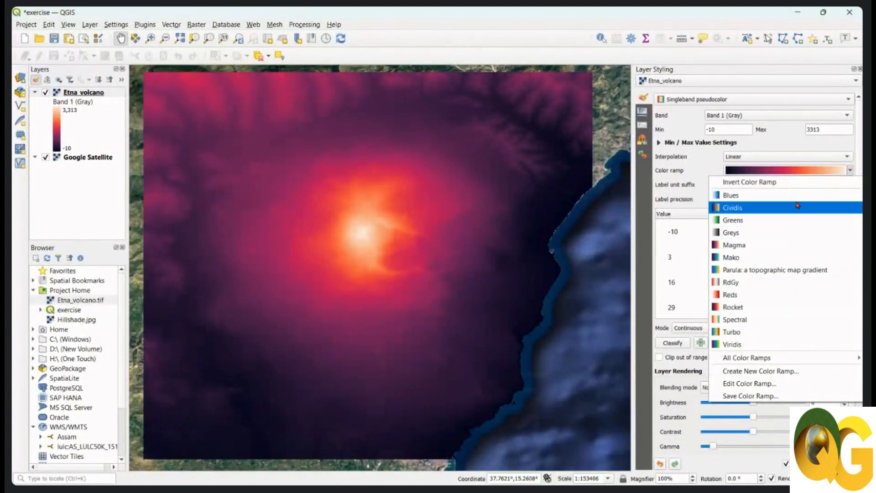
{"action": "left_click", "coordinate": [696, 171]}
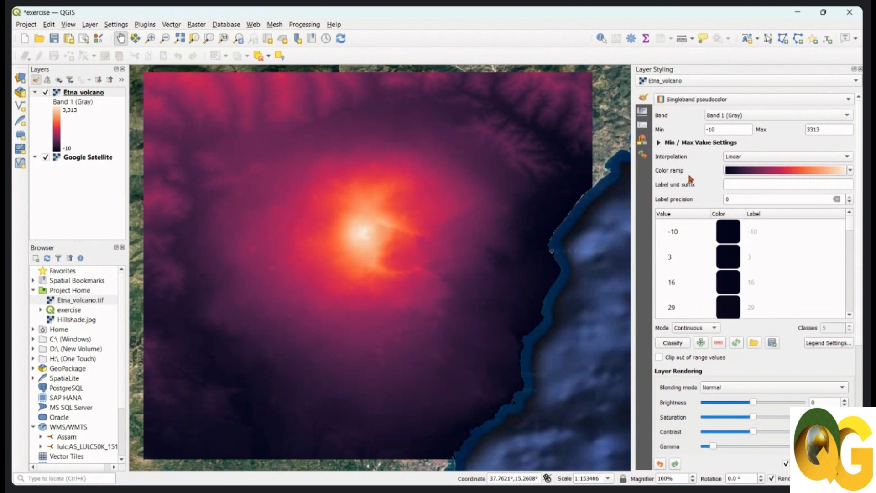
{"action": "left_click", "coordinate": [850, 170]}
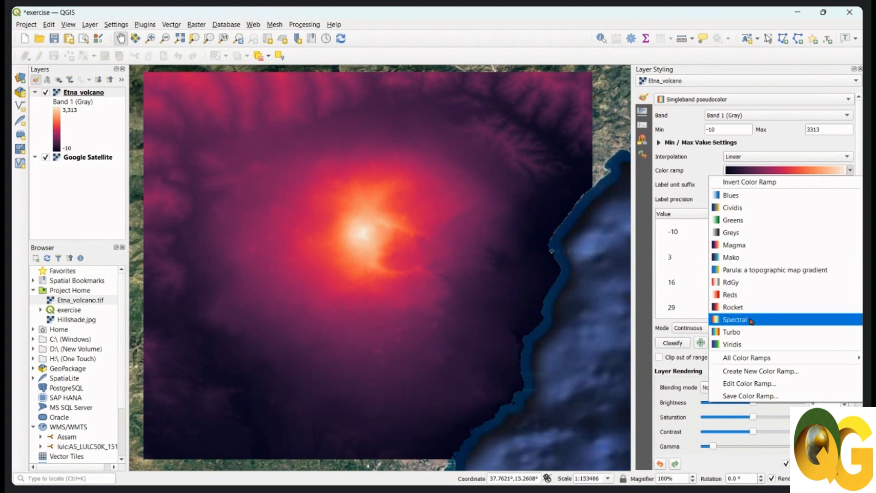
{"action": "mouse_move", "coordinate": [758, 358]}
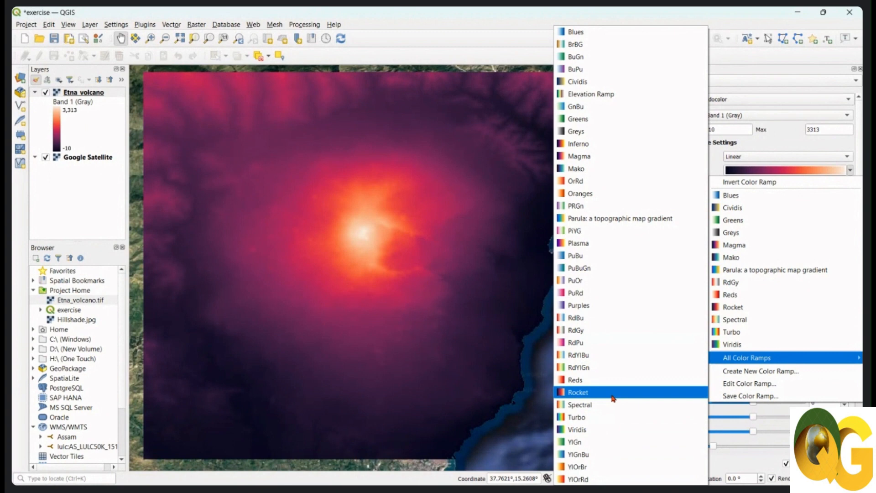
{"action": "left_click", "coordinate": [793, 146]}
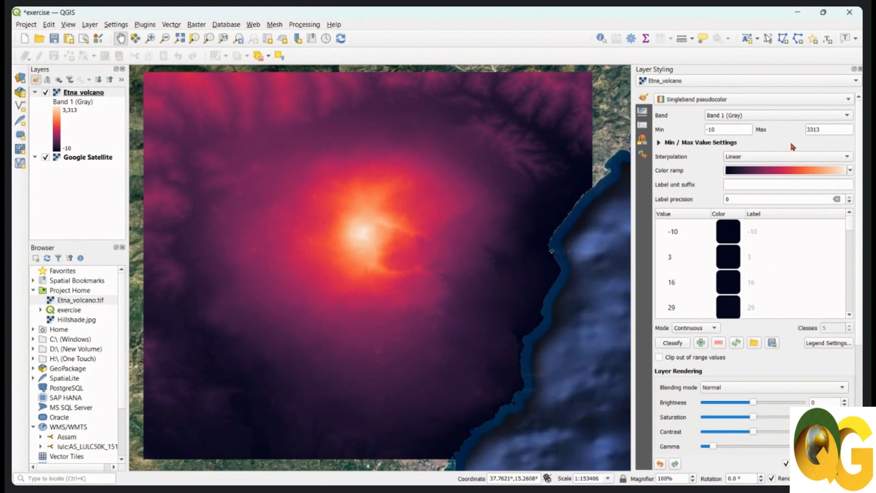
{"action": "left_click", "coordinate": [850, 170]}
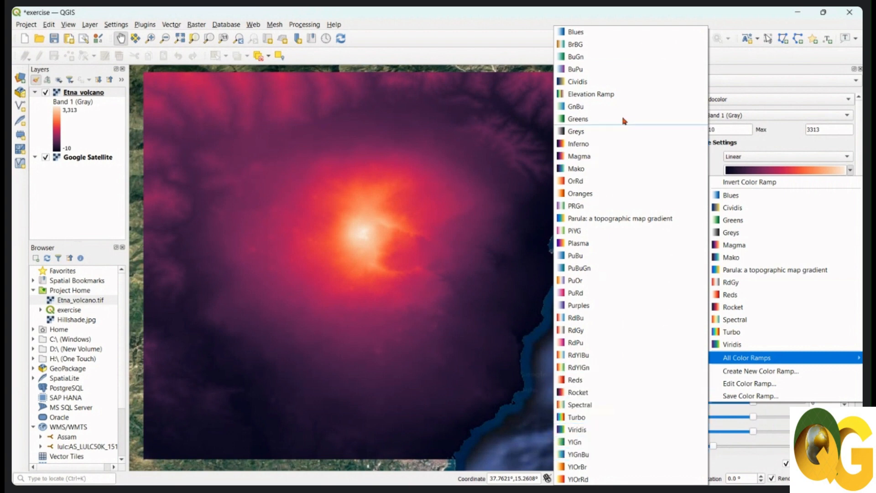
{"action": "left_click", "coordinate": [519, 68]}
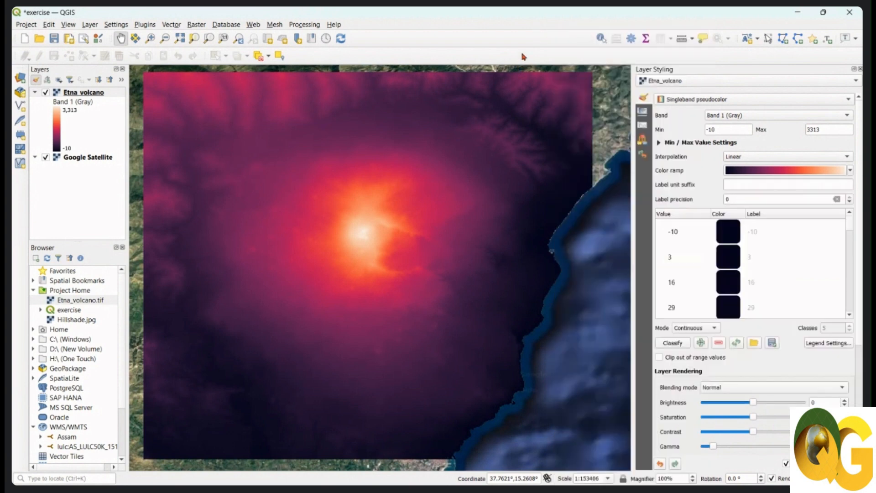
{"action": "left_click_drag", "start_coordinate": [486, 180], "coordinate": [477, 190]}
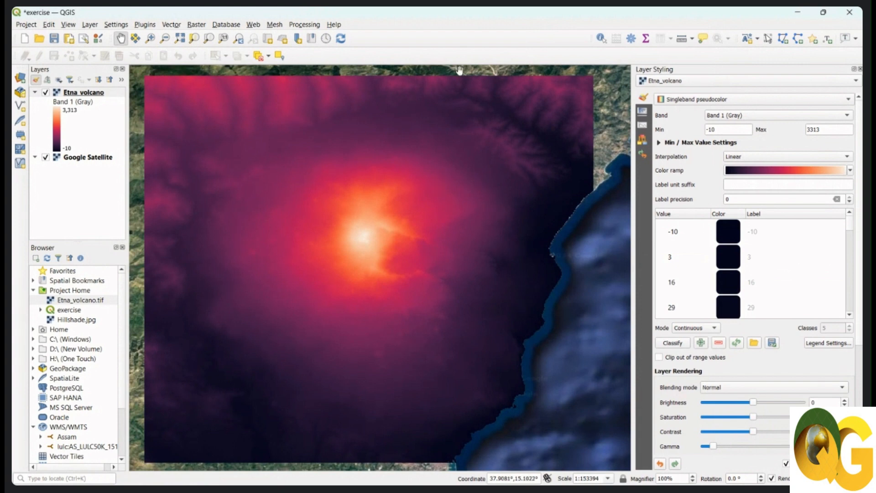
{"action": "left_click_drag", "start_coordinate": [357, 214], "coordinate": [360, 211]}
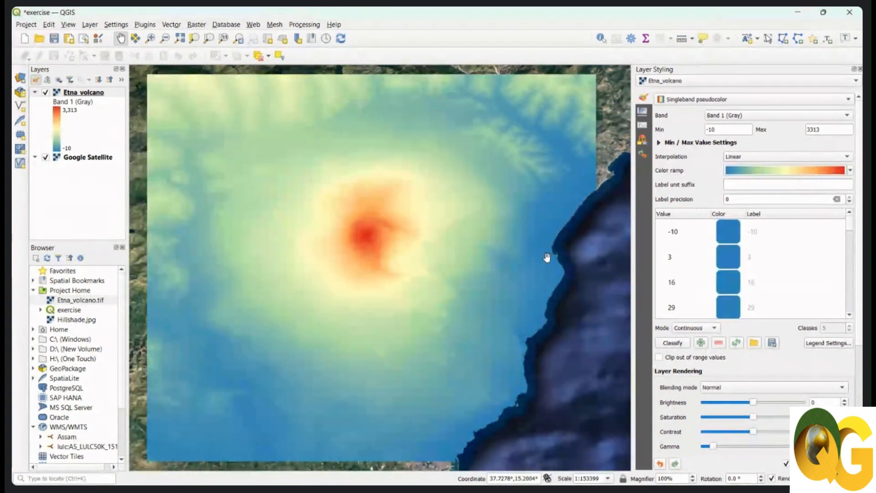
Search the processing algorithms for "contour" and open the Contour Polygons algorithm.
{"action": "left_click", "coordinate": [71, 479]}
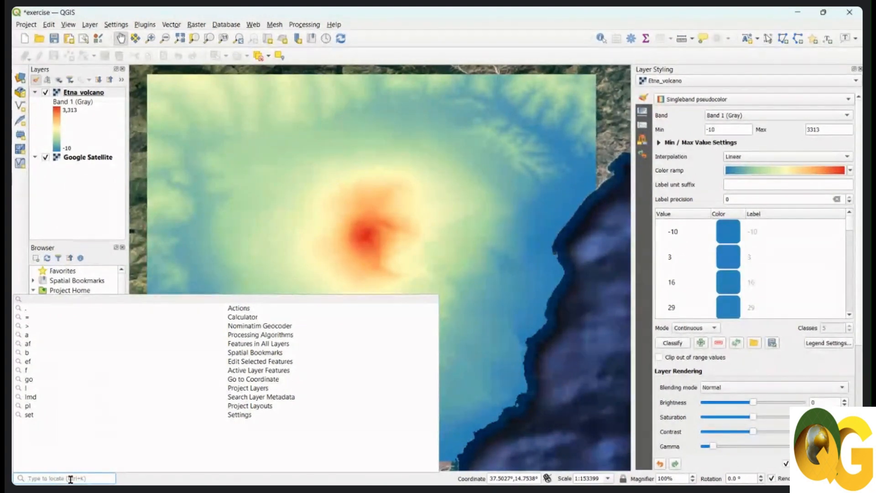
{"action": "type", "text": "contour"}
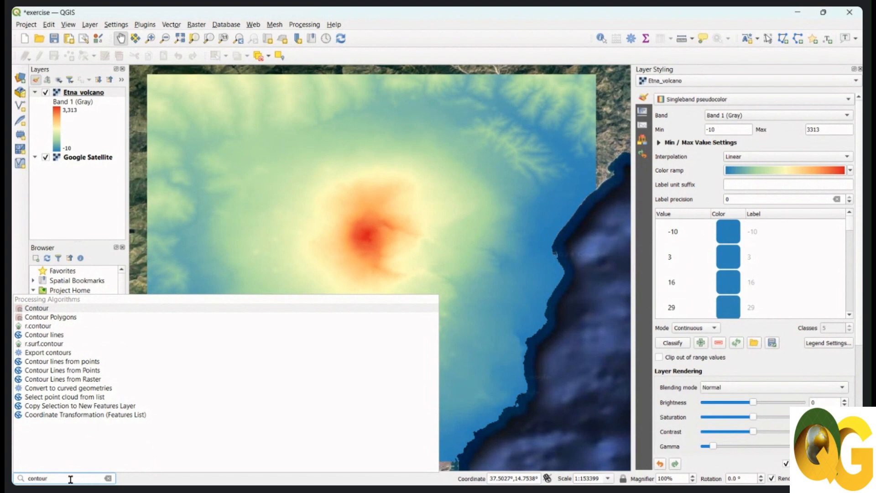
{"action": "left_click", "coordinate": [69, 317]}
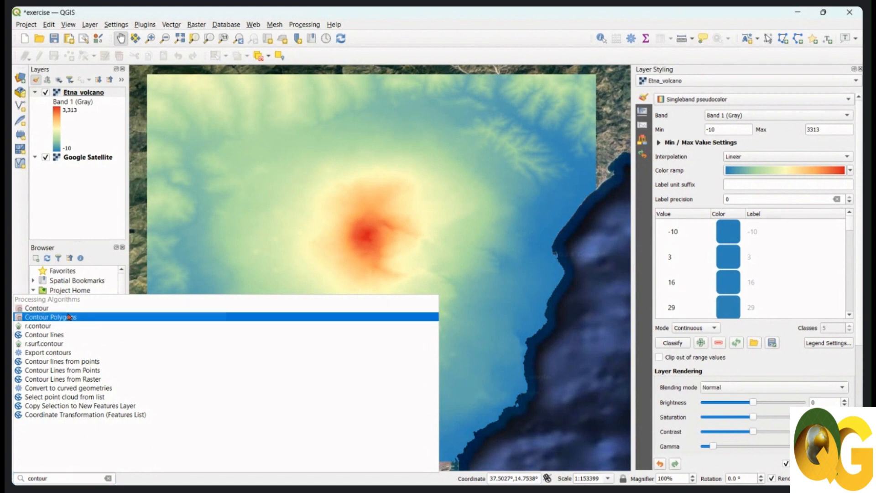
{"action": "left_click", "coordinate": [84, 318]}
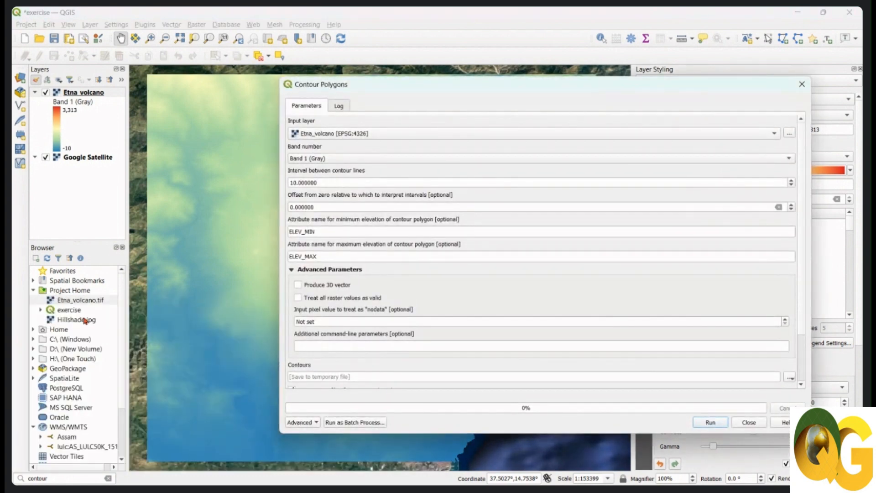
Choose Etna_volcano as the contour input layer and set the interval between contour lines to 200.
{"action": "left_click", "coordinate": [386, 135]}
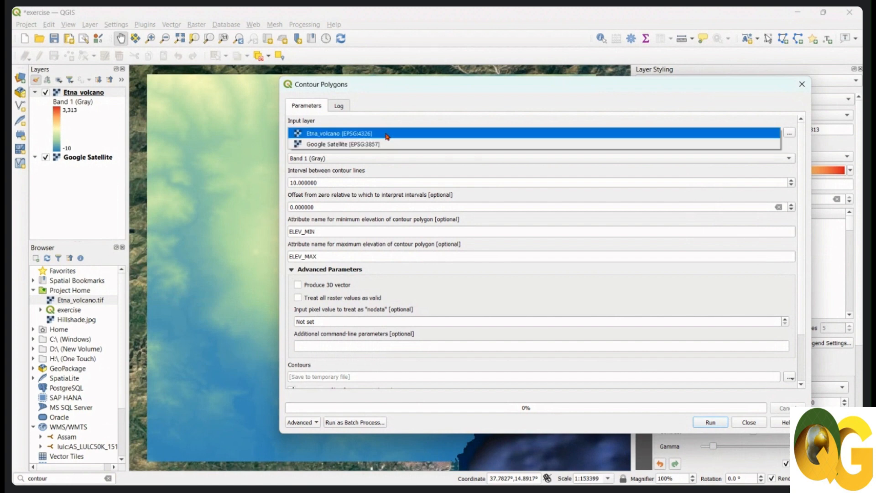
{"action": "left_click", "coordinate": [386, 133]}
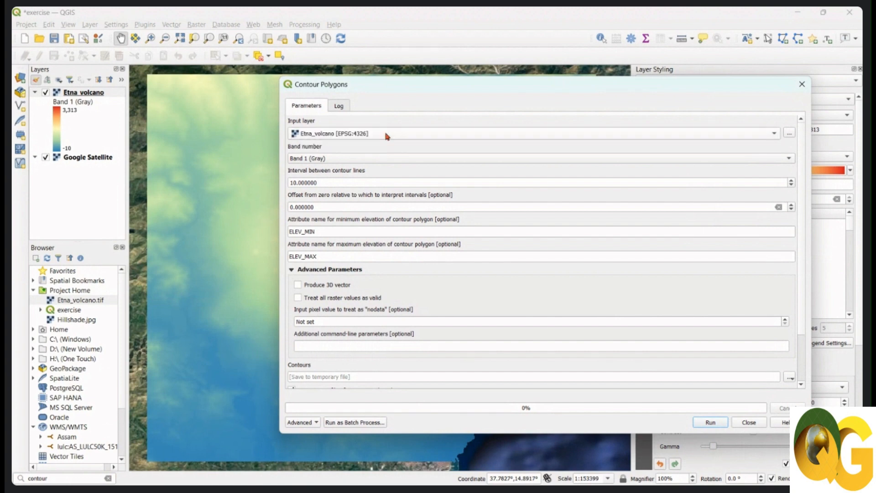
{"action": "left_click", "coordinate": [386, 135]}
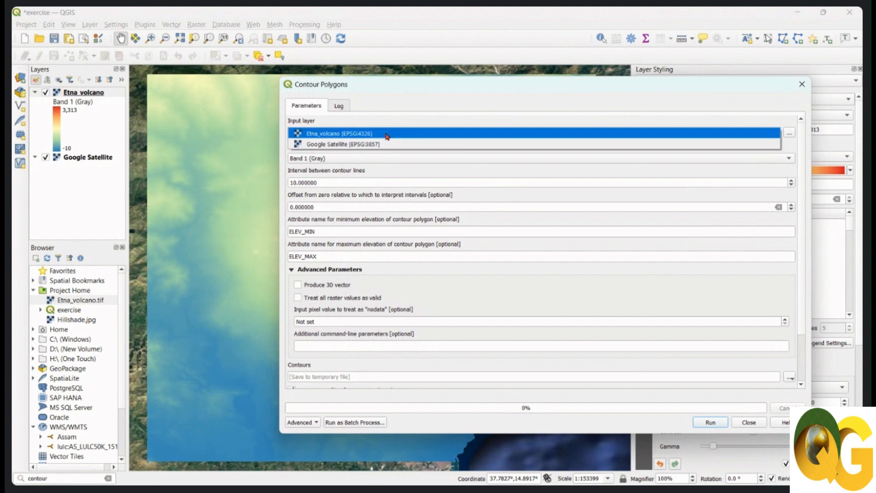
{"action": "left_click", "coordinate": [386, 133]}
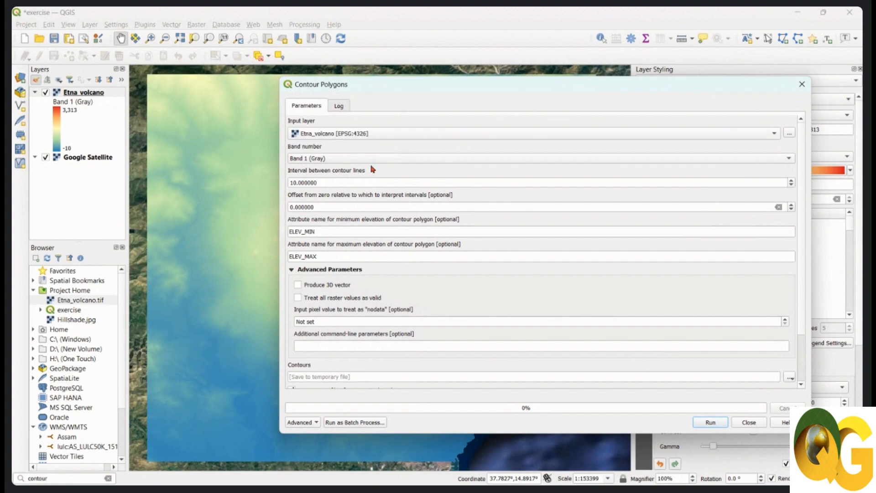
{"action": "left_click_drag", "start_coordinate": [333, 181], "coordinate": [270, 179]}
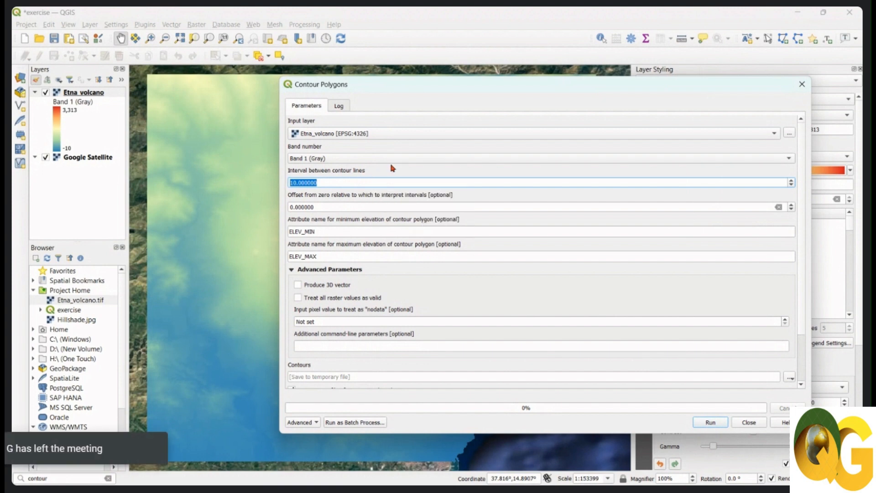
{"action": "type", "text": "200"}
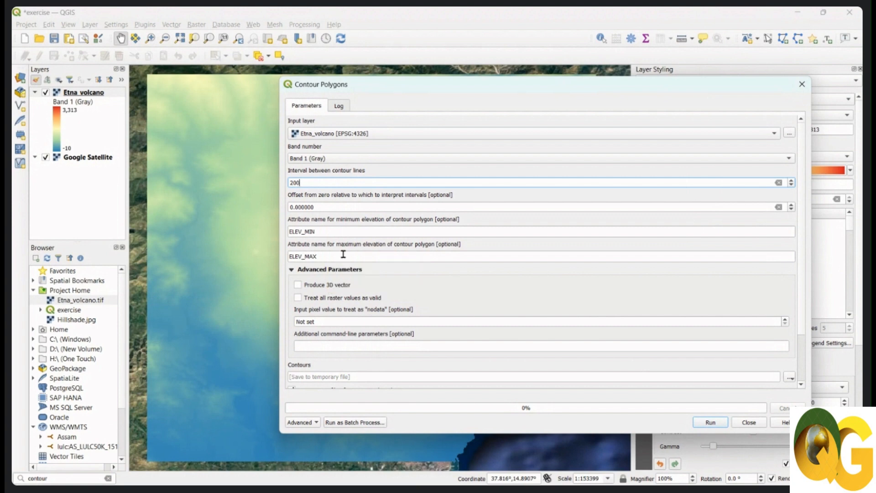
Review the elevation attribute names, advanced parameters, output setting and GDAL console call of the contour polygon tool.
{"action": "left_click_drag", "start_coordinate": [319, 256], "coordinate": [286, 259]}
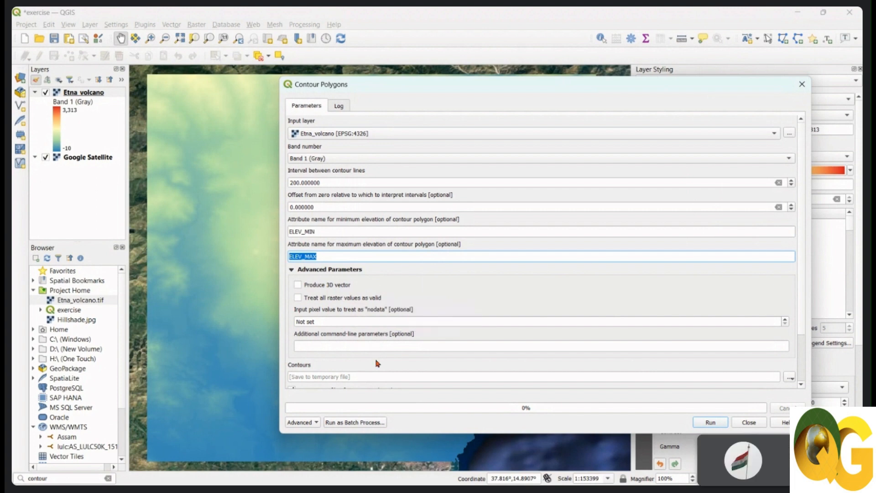
{"action": "left_click_drag", "start_coordinate": [802, 277], "coordinate": [804, 359]}
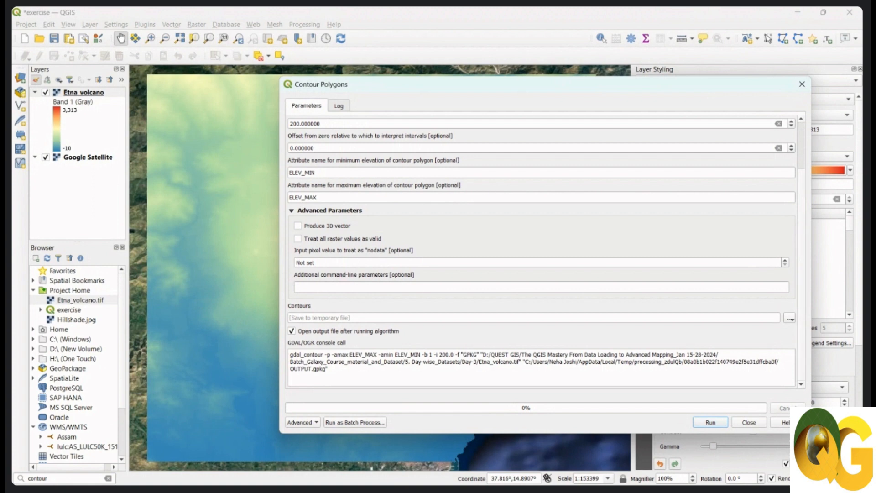
{"action": "scroll", "coordinate": [798, 250], "scroll_direction": "up", "scroll_amount": 3}
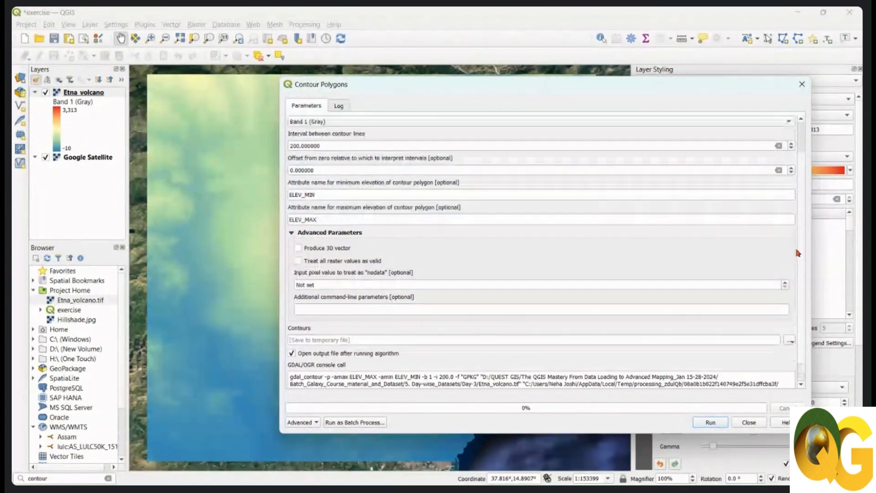
{"action": "scroll", "coordinate": [795, 223], "scroll_direction": "down", "scroll_amount": 3}
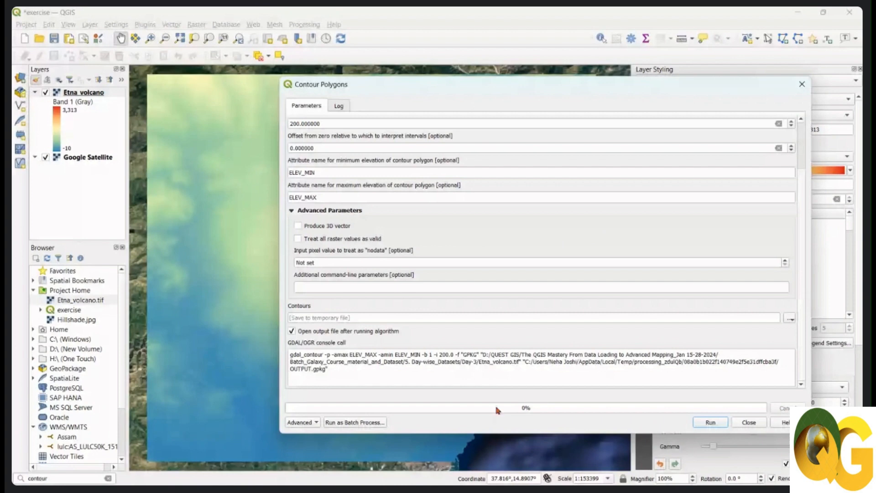
Highlight the full GDAL console call and run the Contour Polygons algorithm with output to a temporary file.
{"action": "left_click_drag", "start_coordinate": [334, 371], "coordinate": [292, 358]}
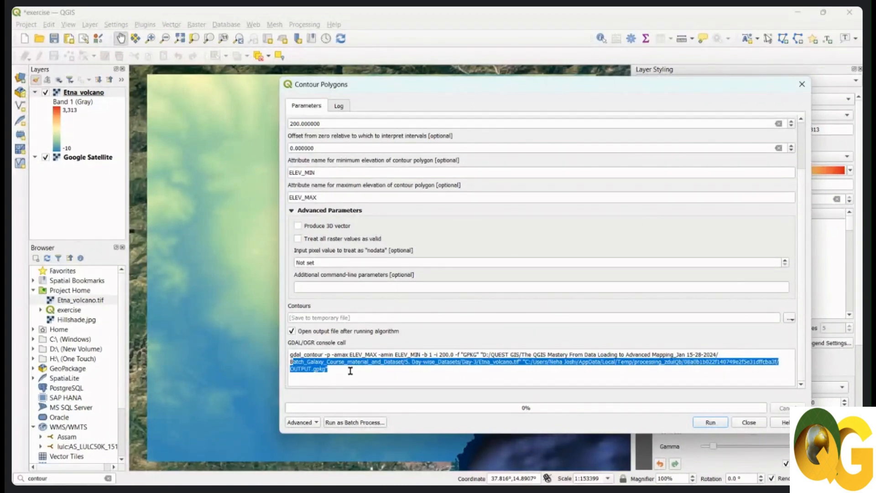
{"action": "left_click", "coordinate": [354, 370]}
{"action": "left_click_drag", "start_coordinate": [355, 370], "coordinate": [288, 359]}
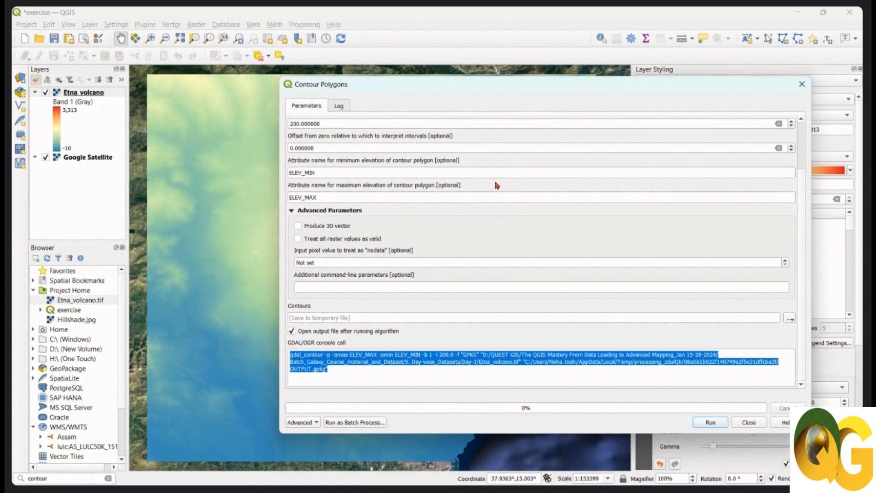
{"action": "left_click", "coordinate": [712, 422]}
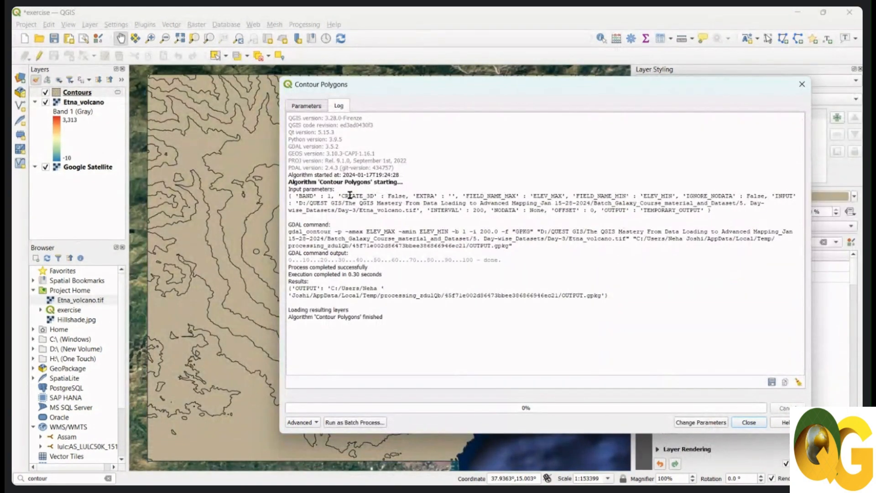
Review the input parameters and temporary output in the algorithm log, and close the Contour Polygons dialog.
{"action": "left_click_drag", "start_coordinate": [383, 317], "coordinate": [311, 185]}
{"action": "left_click", "coordinate": [310, 185]}
{"action": "left_click_drag", "start_coordinate": [484, 197], "coordinate": [559, 197]}
{"action": "left_click_drag", "start_coordinate": [593, 203], "coordinate": [641, 210]}
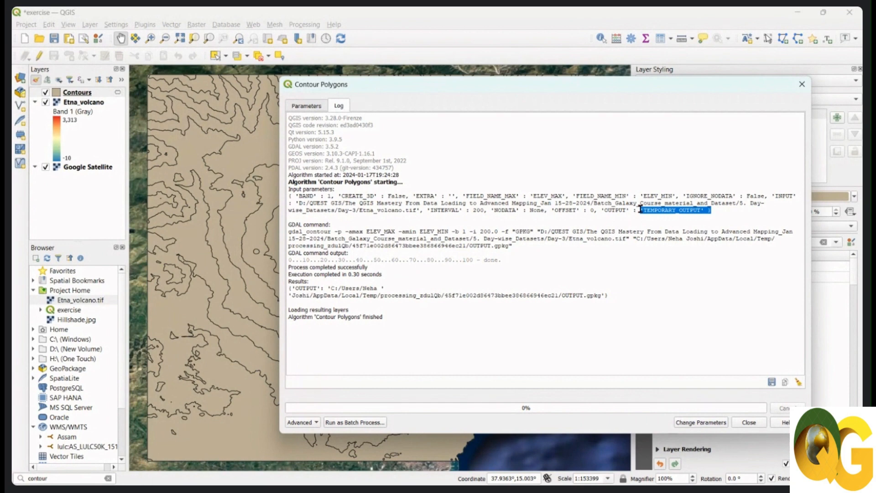
{"action": "left_click", "coordinate": [749, 423]}
{"action": "left_click_drag", "start_coordinate": [340, 268], "coordinate": [344, 268]}
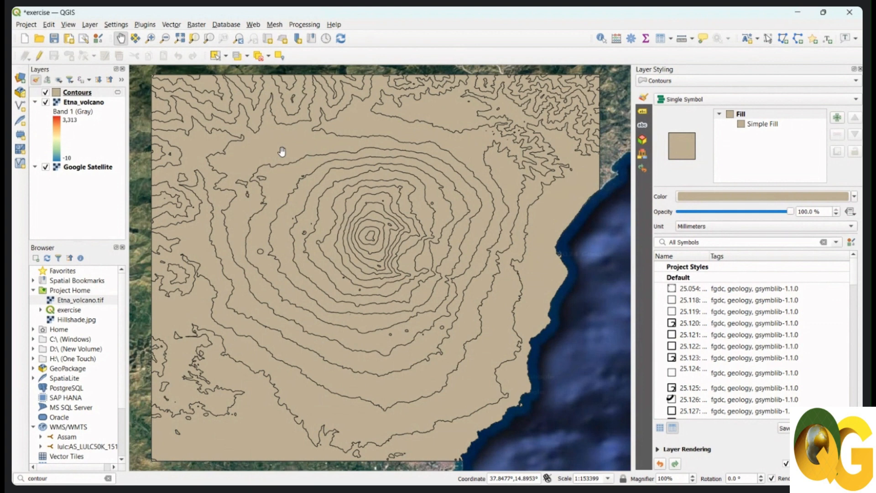
Change the Simple Fill color of the Contours layer to light orange.
{"action": "left_click", "coordinate": [80, 95]}
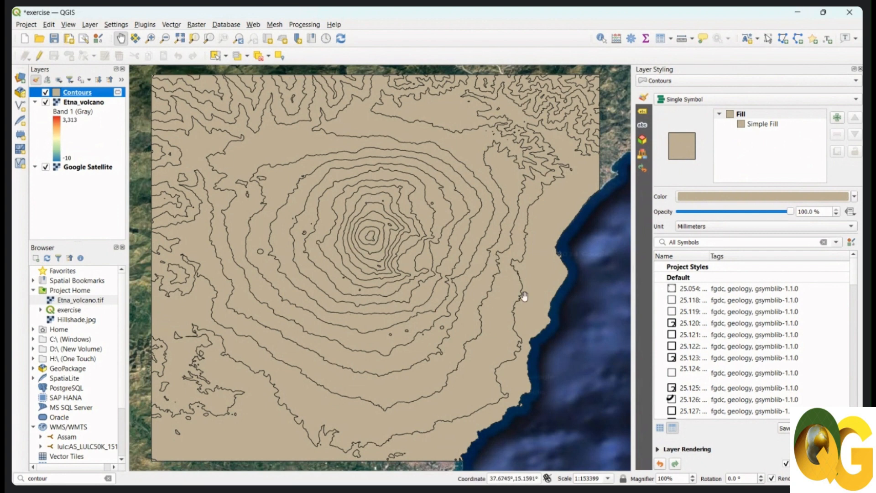
{"action": "left_click", "coordinate": [767, 125]}
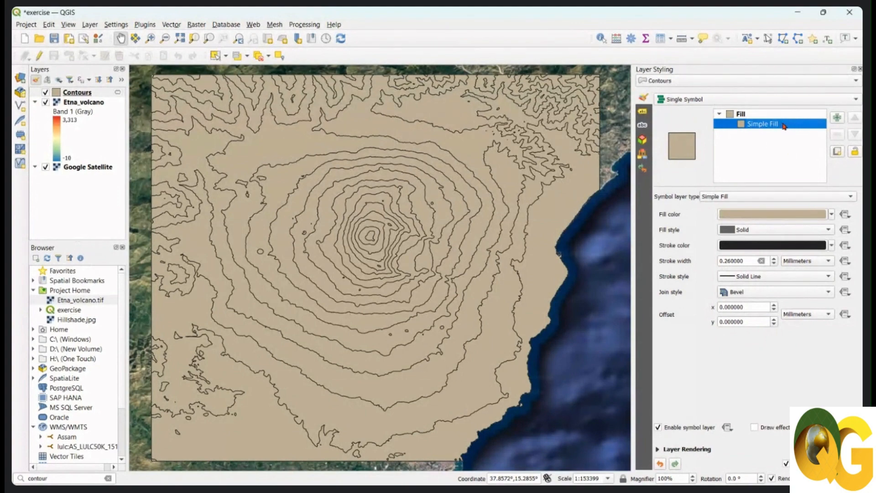
{"action": "left_click", "coordinate": [831, 214]}
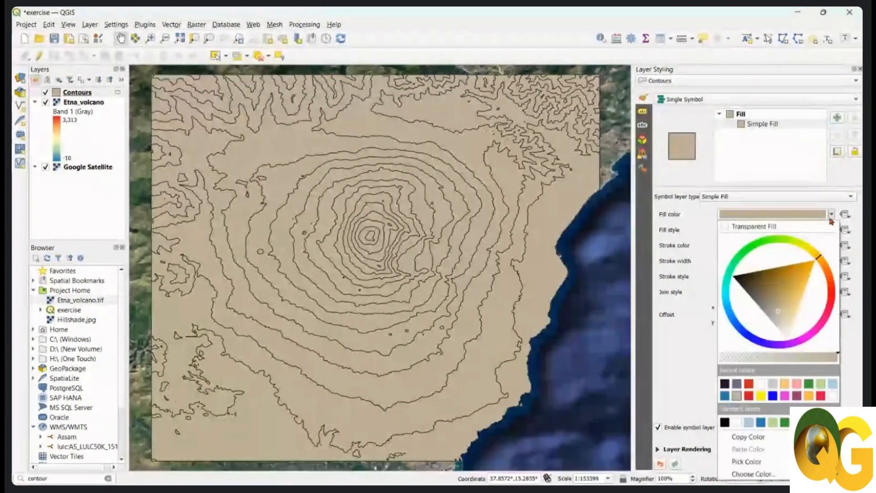
{"action": "mouse_move", "coordinate": [781, 312]}
{"action": "left_mouse_down"}
{"action": "mouse_move", "coordinate": [806, 273]}
{"action": "mouse_move", "coordinate": [793, 309]}
{"action": "left_mouse_up"}
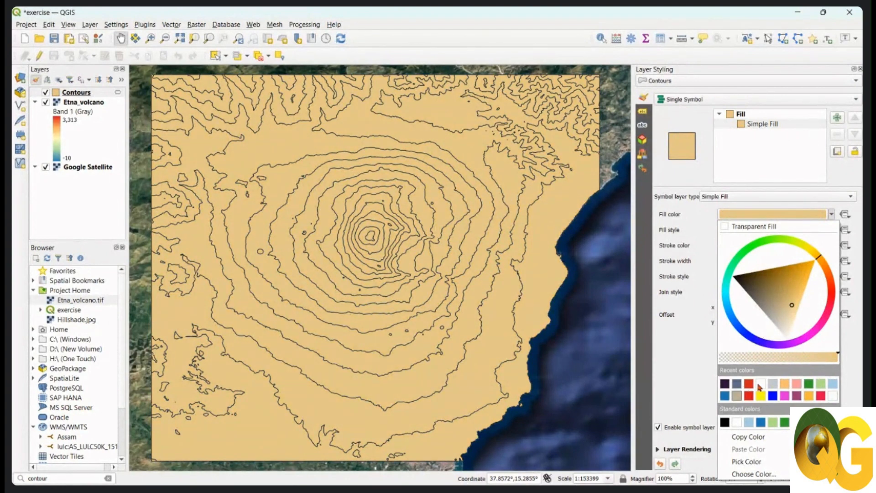
{"action": "left_click", "coordinate": [786, 384]}
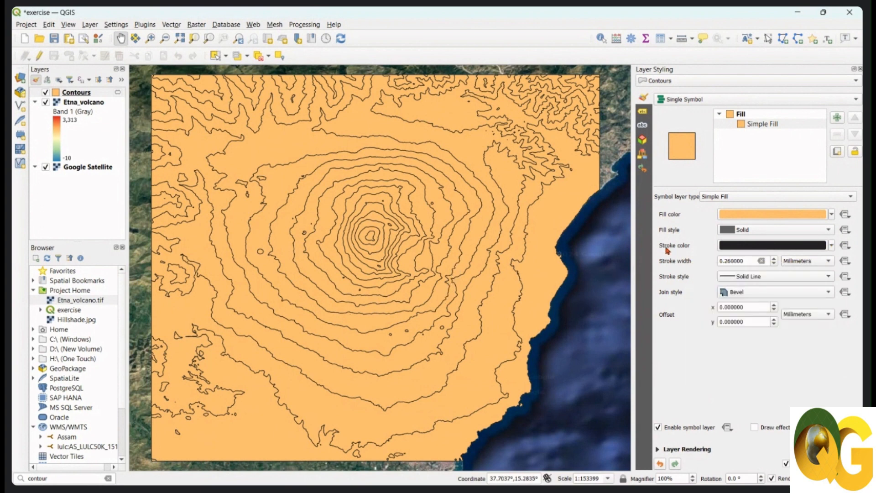
Give the contour polygons a transparent stroke and inspect the polygon boundaries on the map.
{"action": "left_click", "coordinate": [832, 245]}
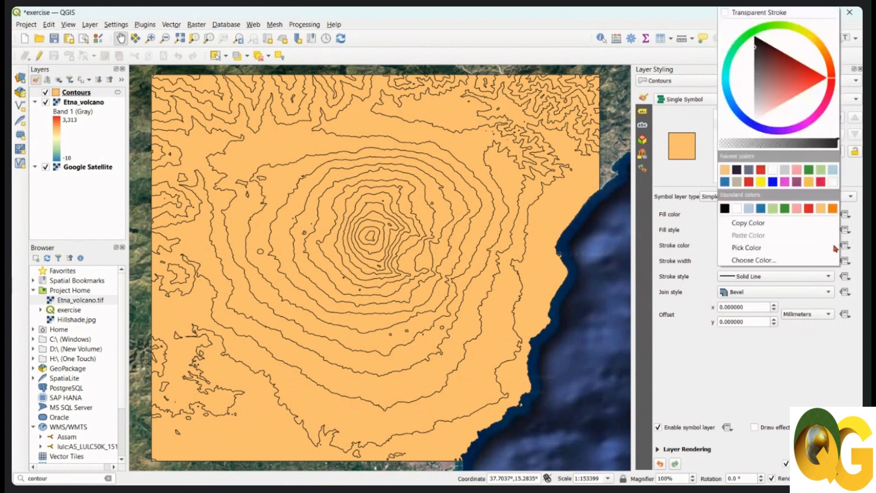
{"action": "left_click", "coordinate": [781, 14]}
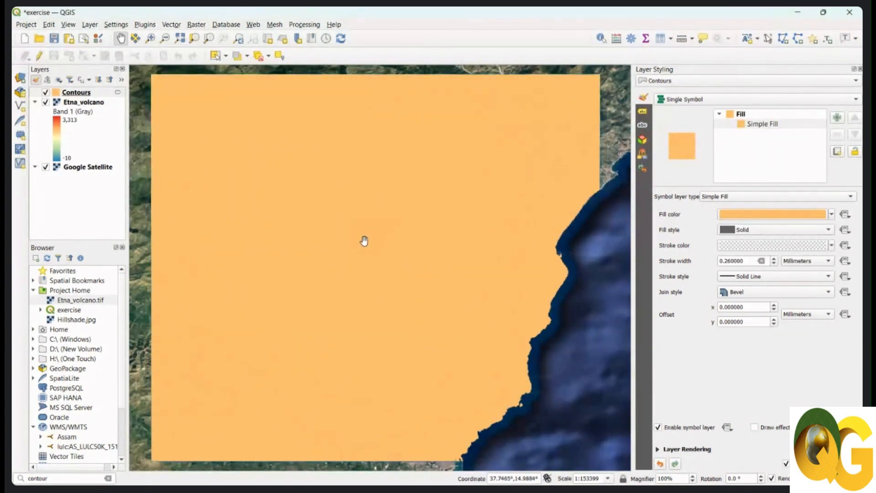
{"action": "left_click_drag", "start_coordinate": [364, 241], "coordinate": [368, 234]}
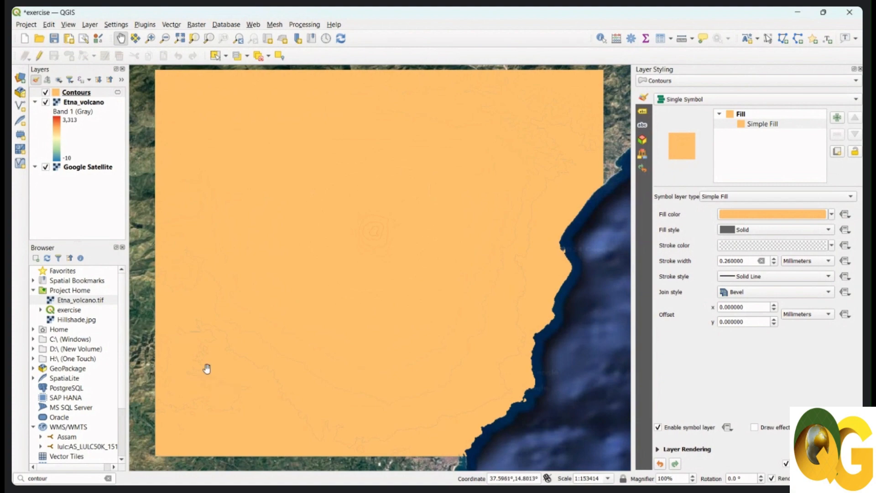
{"action": "scroll", "coordinate": [221, 405], "scroll_direction": "up", "scroll_amount": 2}
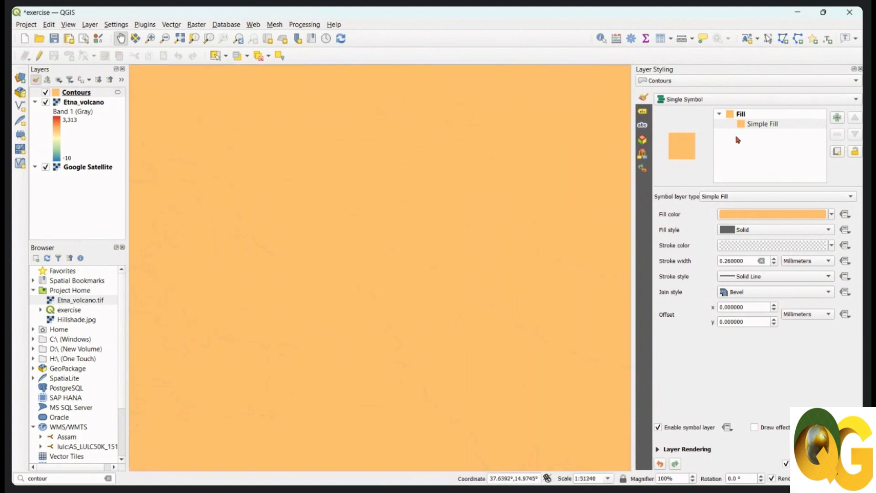
{"action": "scroll", "coordinate": [361, 246], "scroll_direction": "down", "scroll_amount": 2}
{"action": "mouse_move", "coordinate": [401, 260]}
{"action": "left_mouse_down"}
{"action": "mouse_move", "coordinate": [341, 322]}
{"action": "mouse_move", "coordinate": [309, 382]}
{"action": "mouse_move", "coordinate": [327, 386]}
{"action": "mouse_move", "coordinate": [315, 382]}
{"action": "left_mouse_up"}
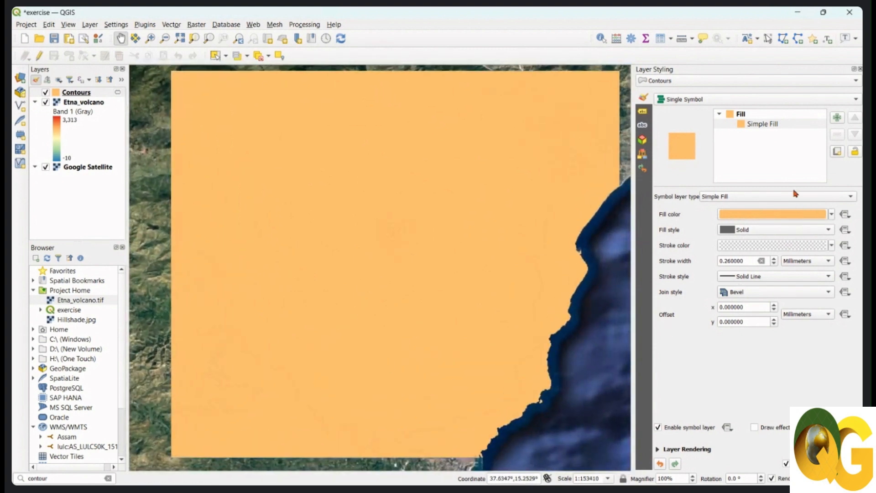
Set the stroke color of the contour polygons to black.
{"action": "left_click", "coordinate": [830, 214]}
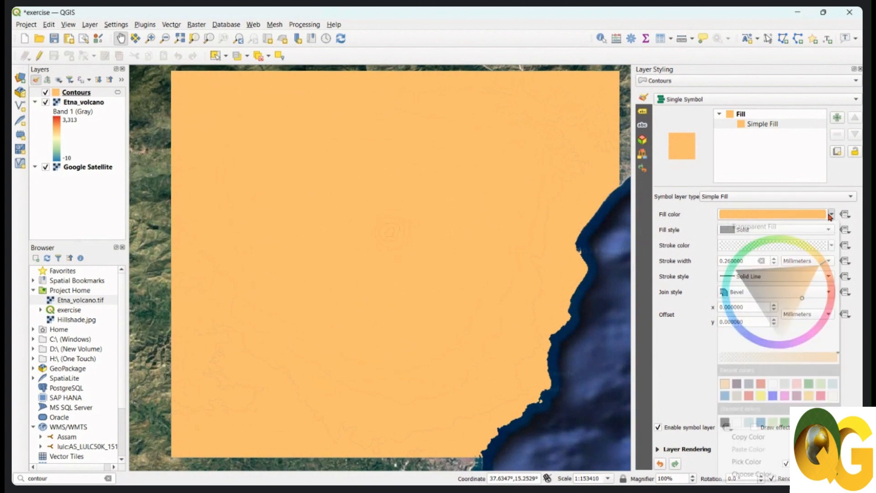
{"action": "left_click", "coordinate": [708, 246]}
{"action": "left_click", "coordinate": [831, 247]}
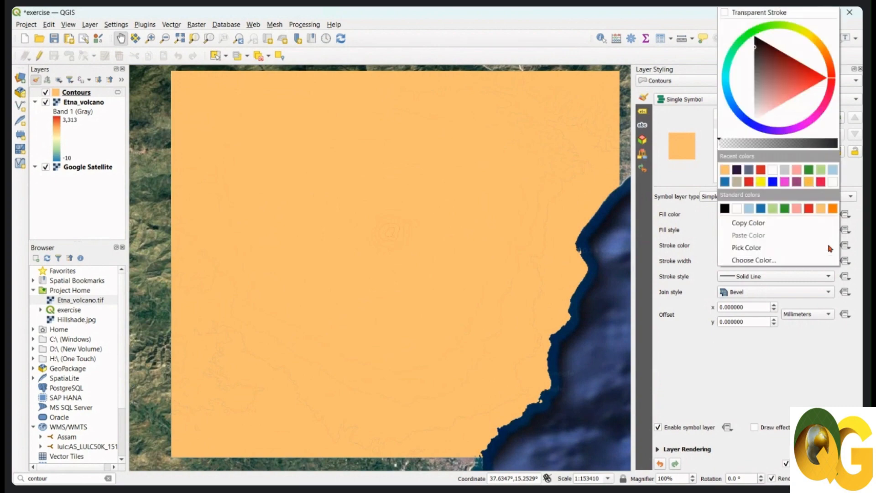
{"action": "left_click", "coordinate": [724, 210]}
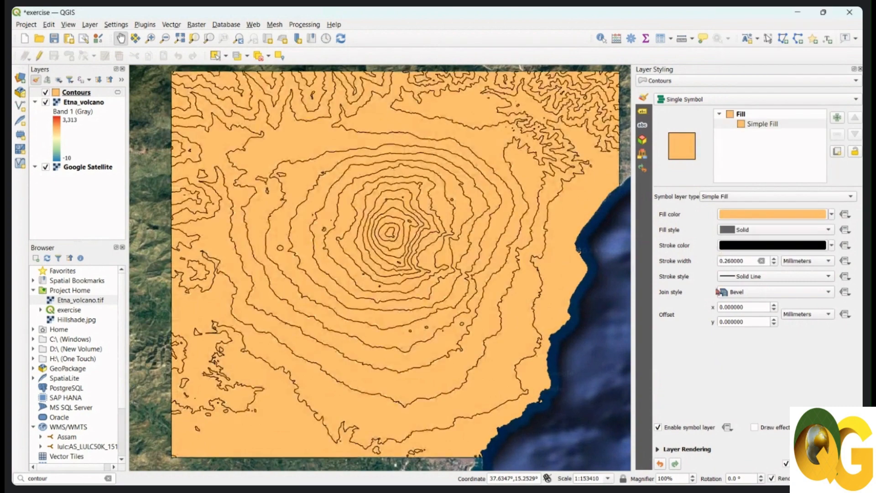
{"action": "left_click_drag", "start_coordinate": [375, 232], "coordinate": [367, 236]}
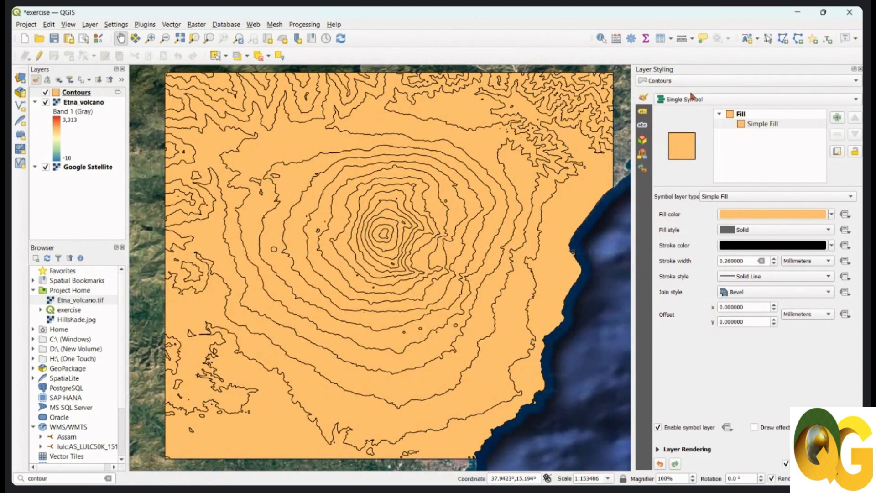
Style the Contours layer as Graduated on ELEV_MAX and classify it into 5 Equal Count (Quantile) classes.
{"action": "left_click", "coordinate": [715, 101]}
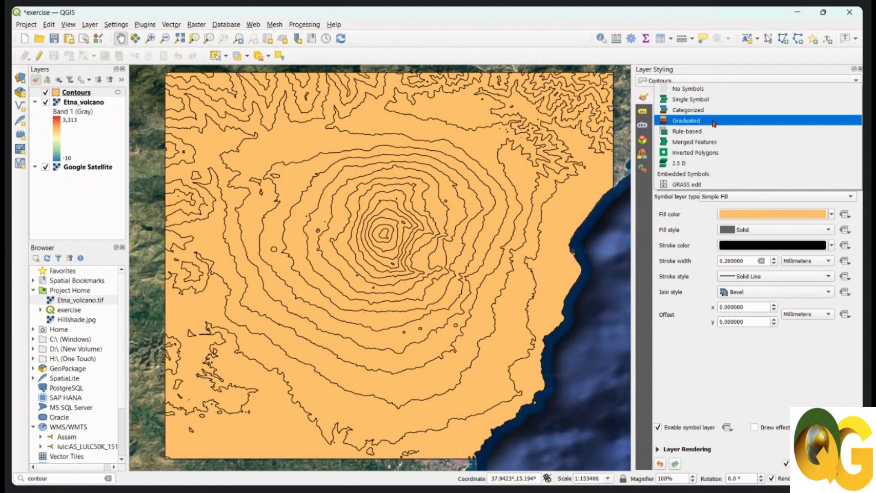
{"action": "left_click", "coordinate": [717, 121]}
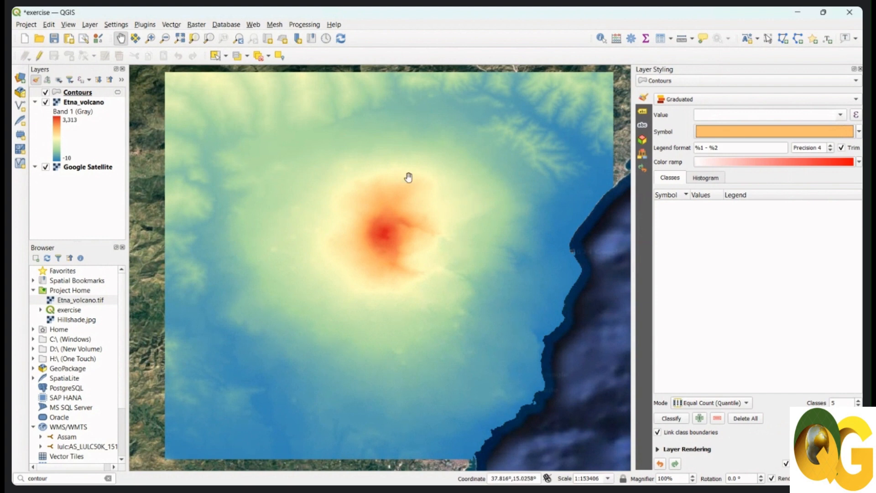
{"action": "left_click", "coordinate": [841, 115]}
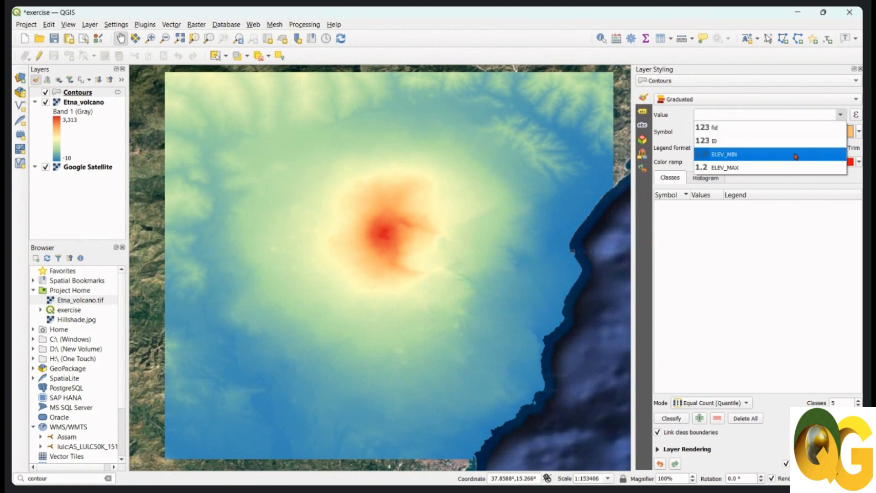
{"action": "left_click", "coordinate": [749, 168]}
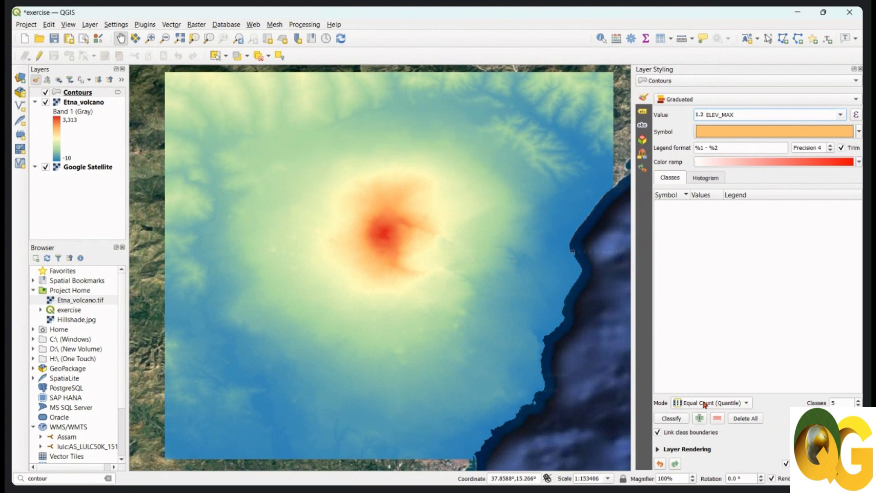
{"action": "left_click", "coordinate": [671, 418]}
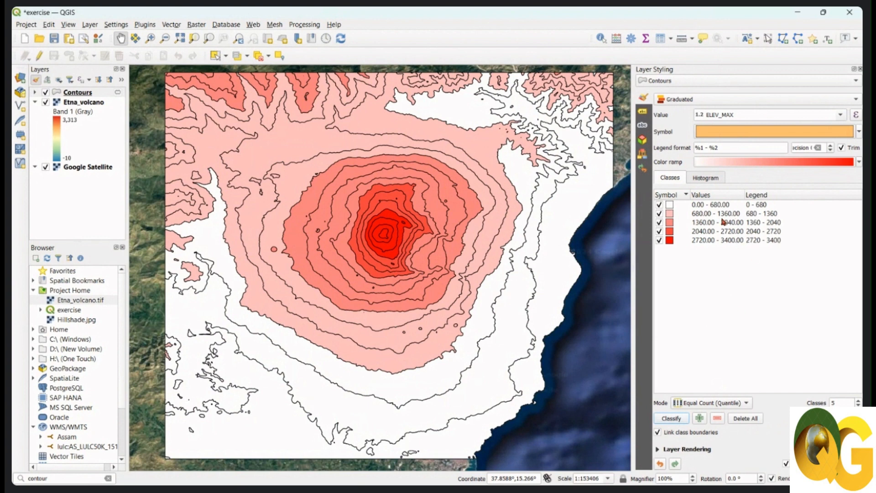
Try the Equal Interval and Natural Breaks (Jenks) classification modes on the contour polygons, and return to Equal Count (Quantile).
{"action": "left_click", "coordinate": [748, 403]}
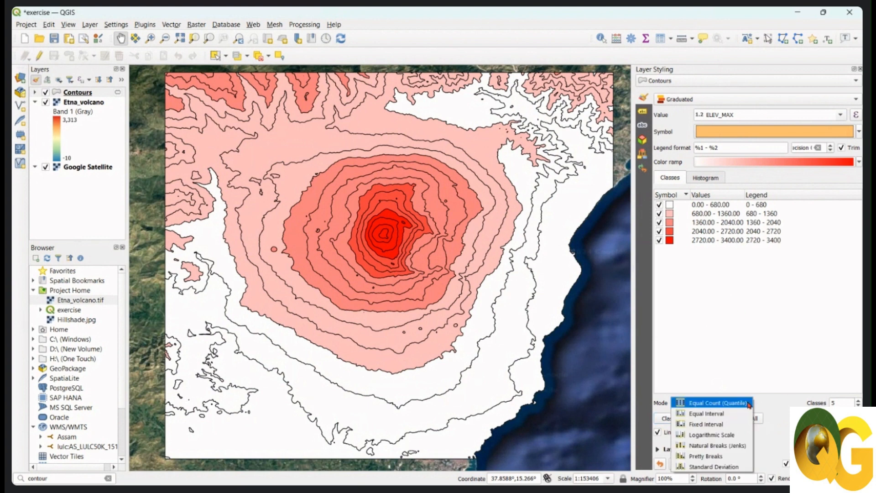
{"action": "left_click", "coordinate": [743, 415]}
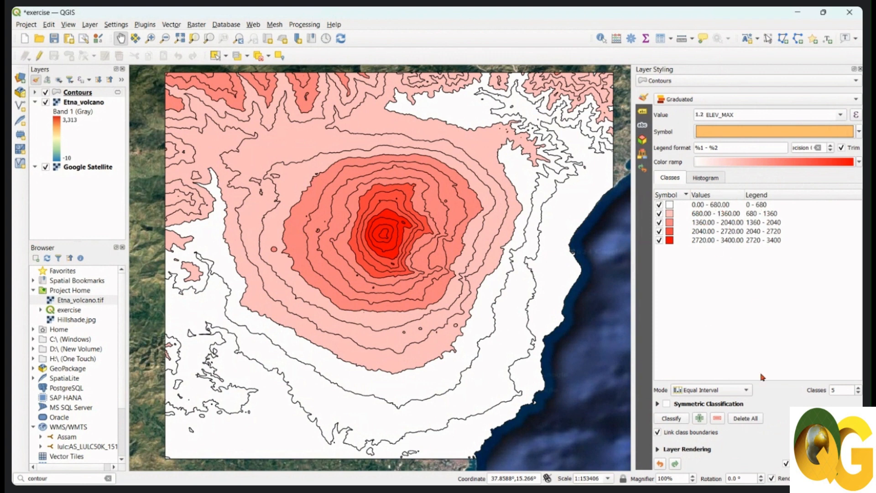
{"action": "left_click", "coordinate": [745, 390]}
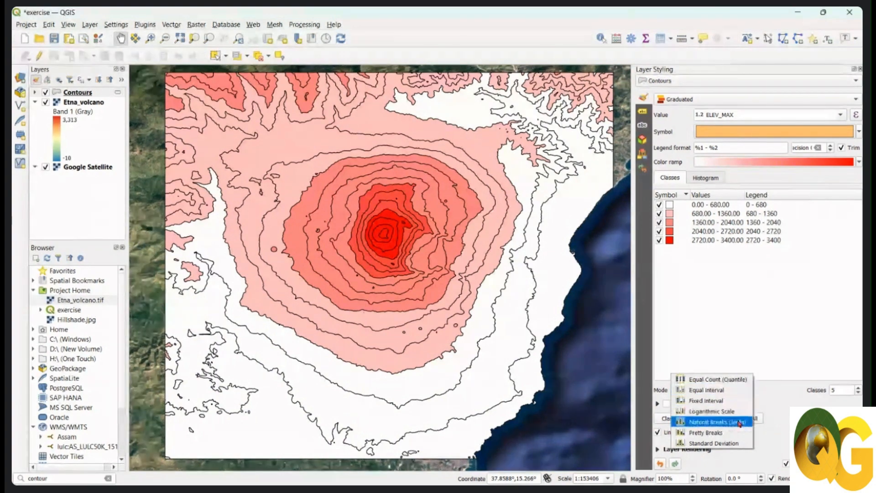
{"action": "left_click", "coordinate": [739, 424]}
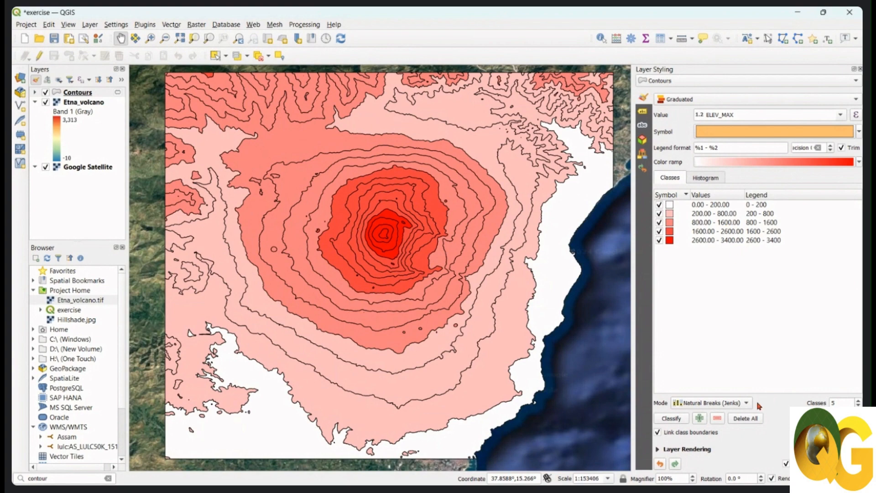
{"action": "left_click", "coordinate": [742, 404]}
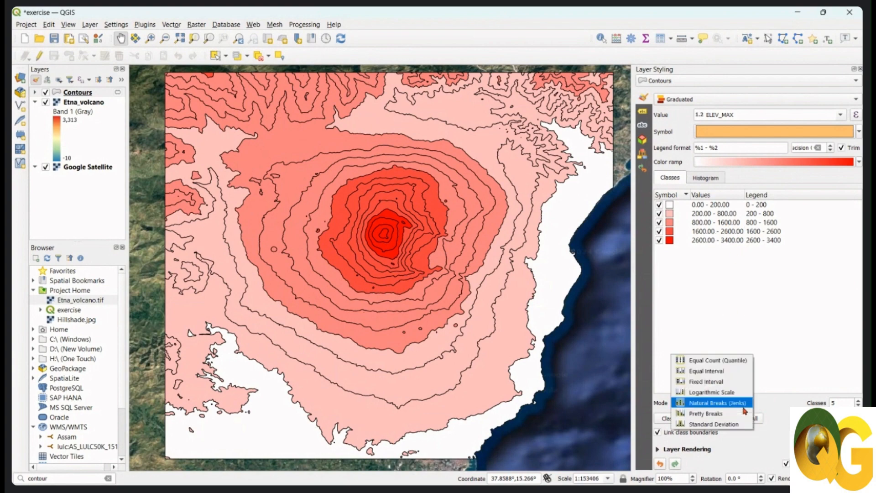
{"action": "left_click", "coordinate": [739, 361]}
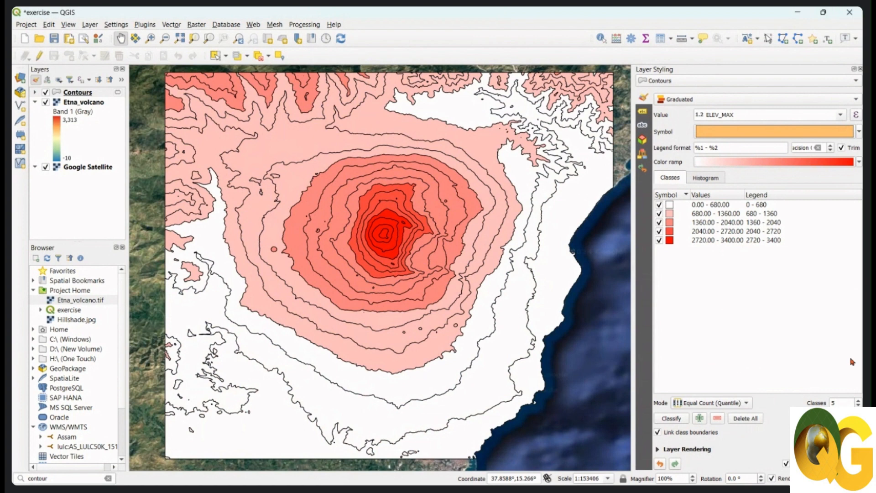
Try the Natural Breaks (Jenks) classification mode on the contour polygons and switch back to Equal Count (Quantile).
{"action": "double_click", "coordinate": [837, 402]}
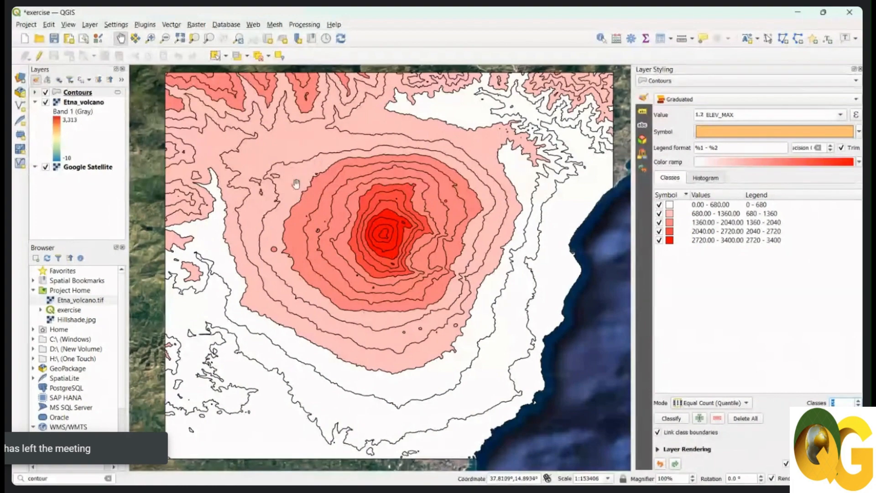
{"action": "left_click_drag", "start_coordinate": [445, 238], "coordinate": [438, 238]}
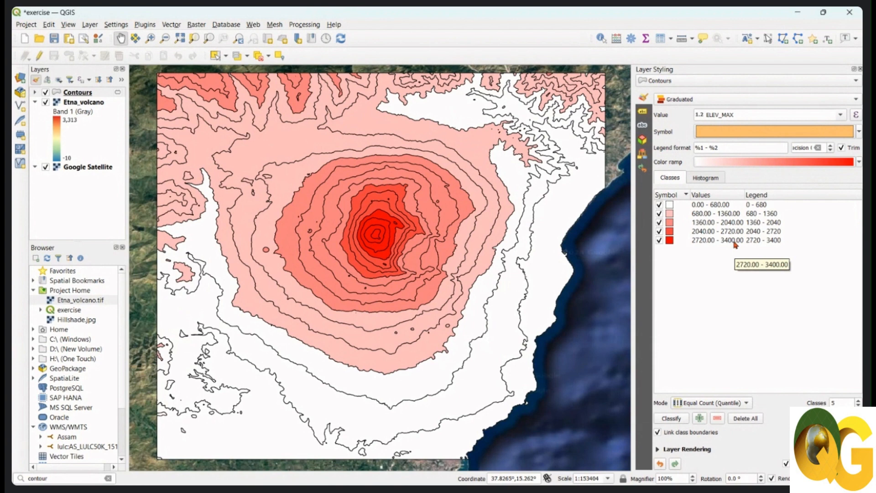
{"action": "left_click", "coordinate": [738, 405]}
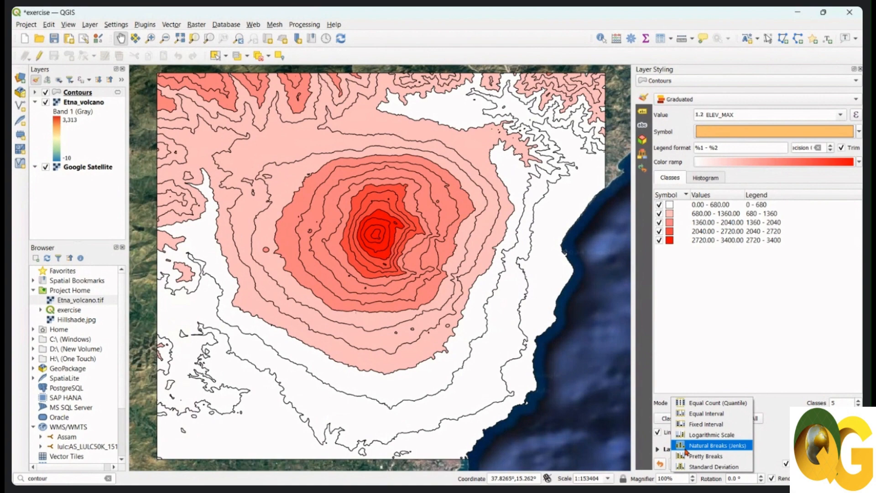
{"action": "left_click", "coordinate": [722, 446]}
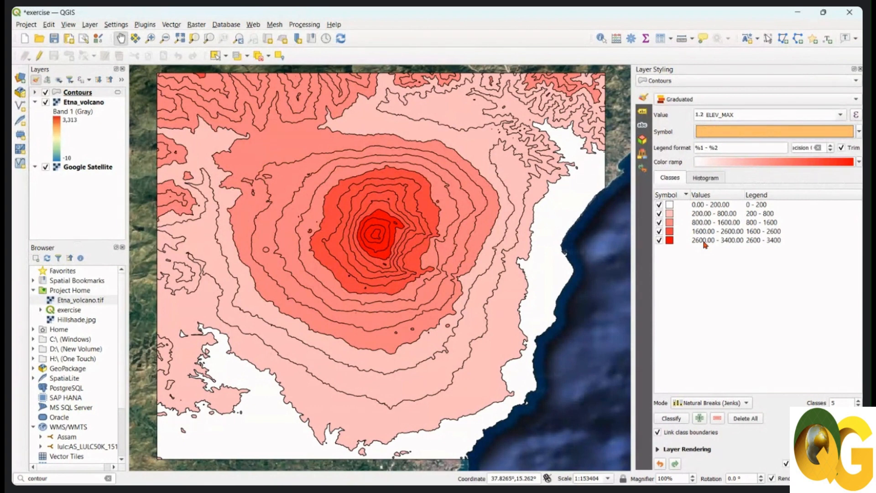
{"action": "left_click", "coordinate": [739, 403]}
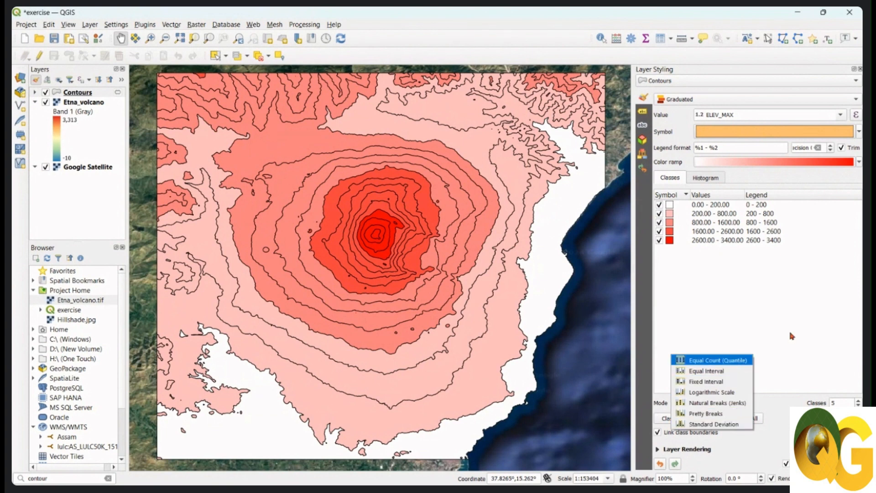
{"action": "left_click", "coordinate": [738, 362]}
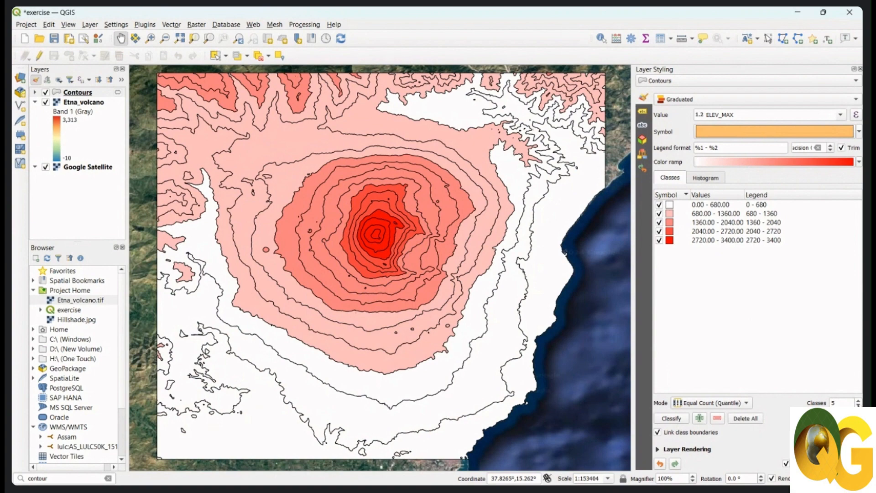
Vary the number of classes for the contour polygons and return it to 5.
{"action": "left_click", "coordinate": [858, 405]}
{"action": "left_click", "coordinate": [859, 401]}
{"action": "left_click", "coordinate": [859, 405]}
{"action": "left_click", "coordinate": [858, 401]}
Apply the Spectral color ramp to the graduated elevation classes and invert it.
{"action": "left_click", "coordinate": [859, 162]}
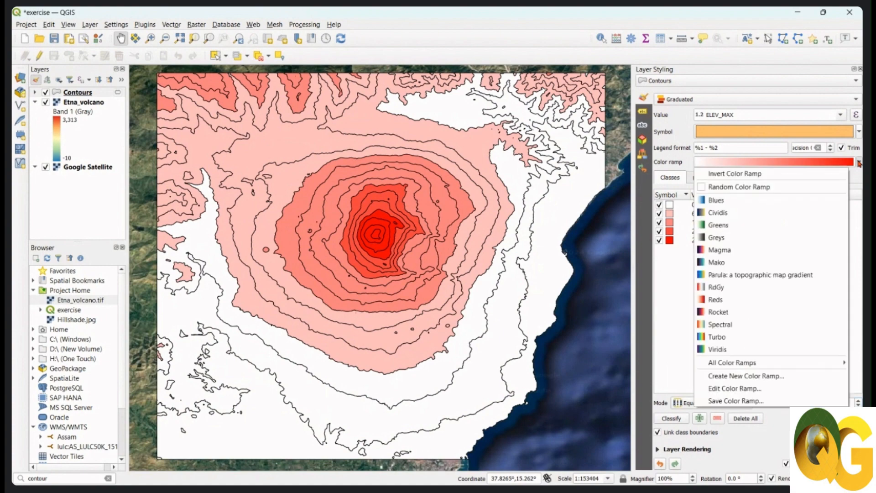
{"action": "left_click", "coordinate": [751, 324]}
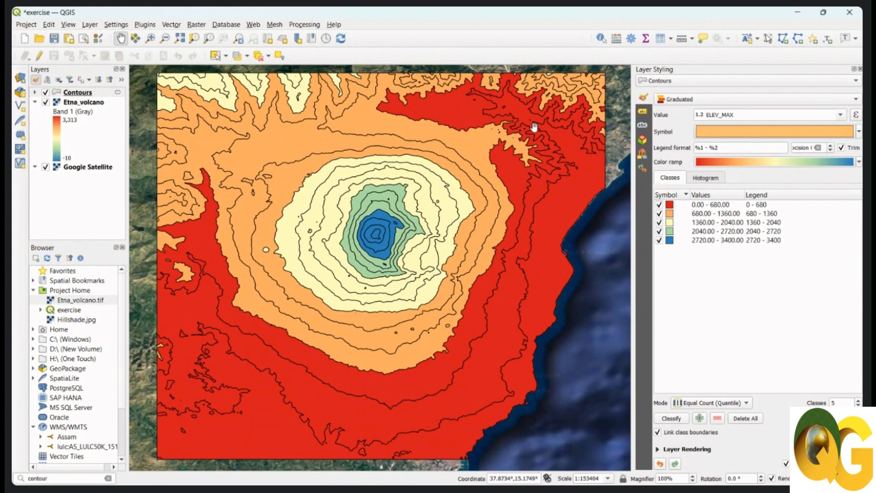
{"action": "left_click", "coordinate": [860, 163]}
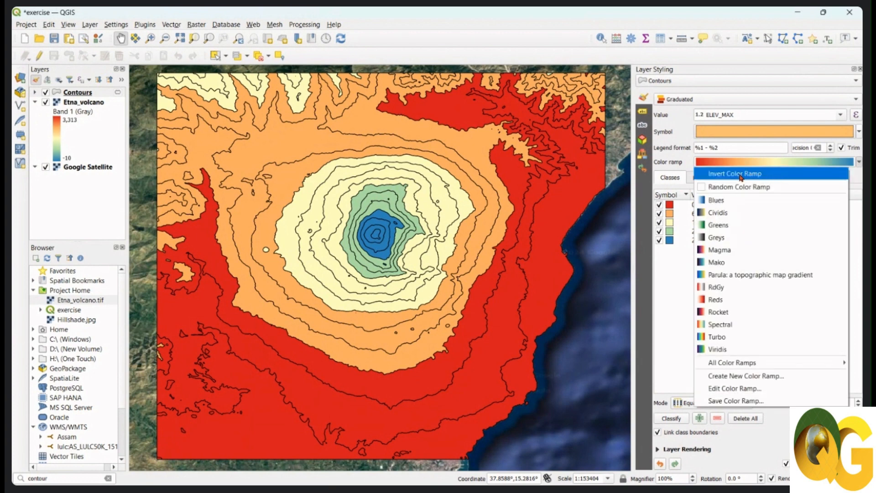
{"action": "left_click", "coordinate": [859, 163]}
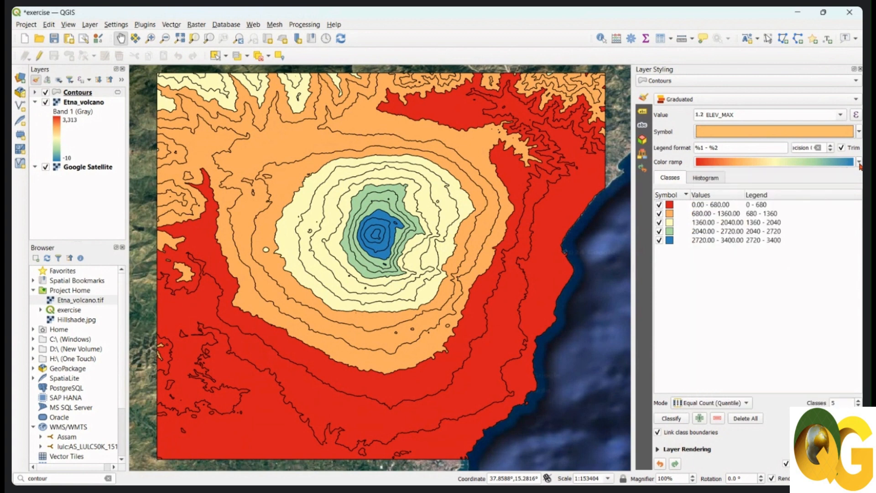
{"action": "left_click", "coordinate": [860, 163]}
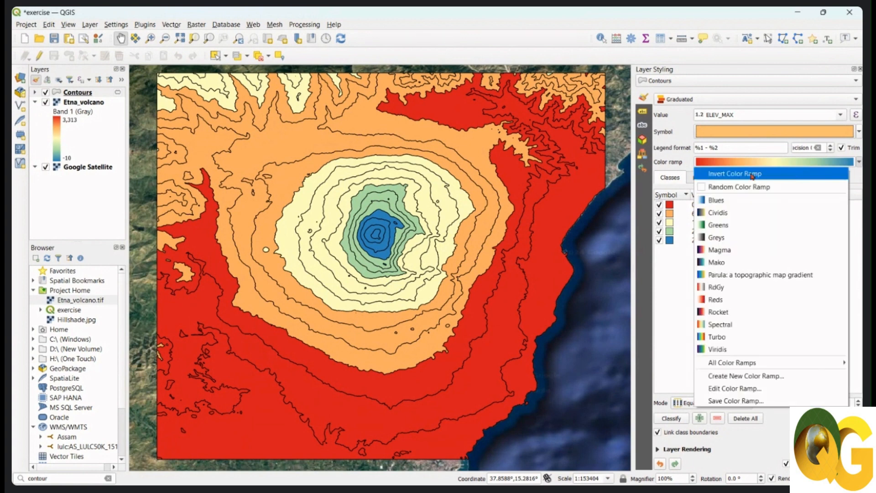
{"action": "left_click", "coordinate": [752, 179]}
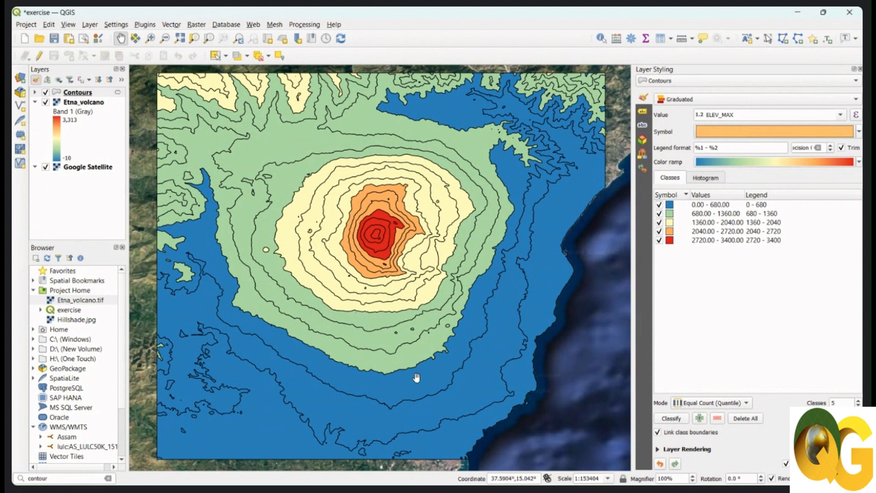
{"action": "left_click_drag", "start_coordinate": [441, 267], "coordinate": [432, 278]}
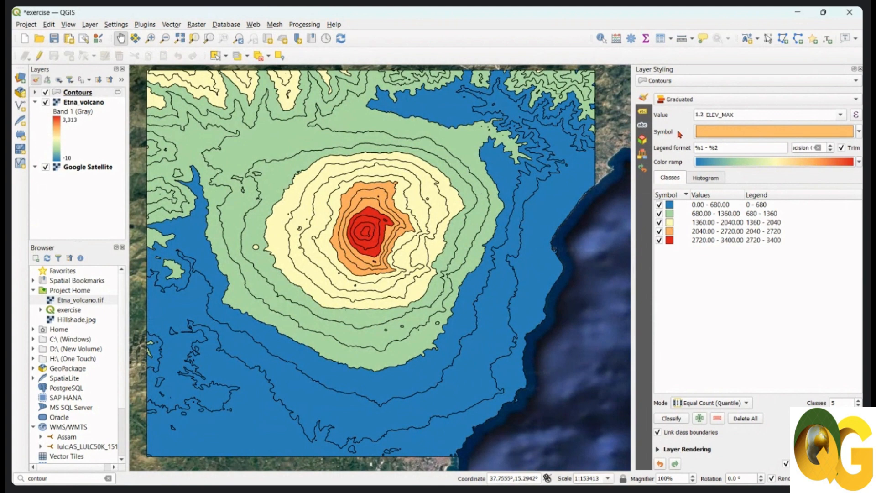
Enable draw effects on the Simple Fill of the contour polygons' symbol and turn on the Drop Shadow effect.
{"action": "left_click", "coordinate": [729, 135]}
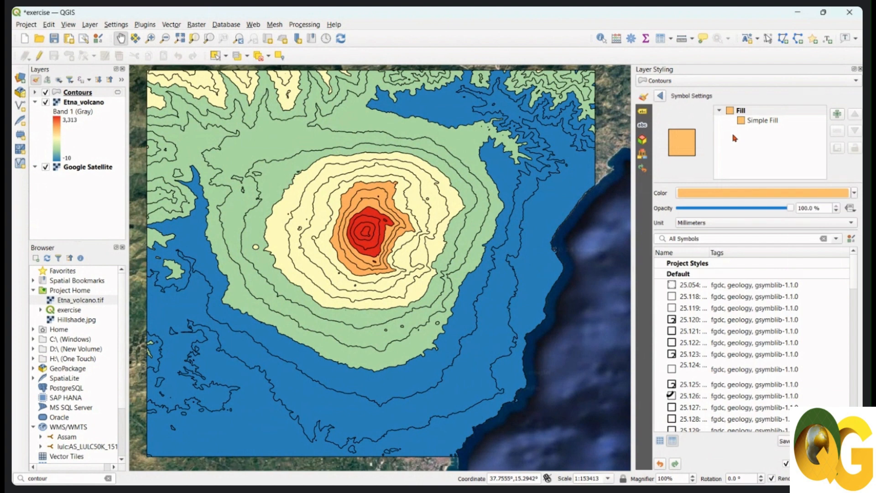
{"action": "left_click", "coordinate": [761, 121]}
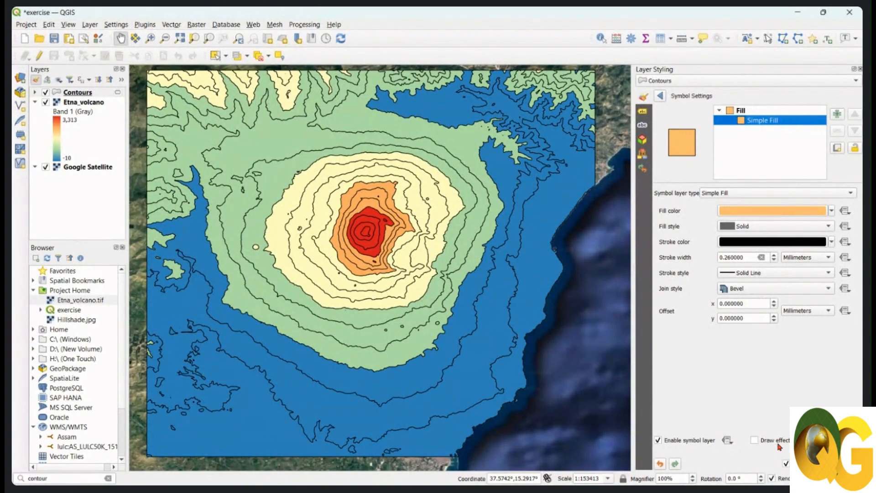
{"action": "left_click", "coordinate": [755, 441]}
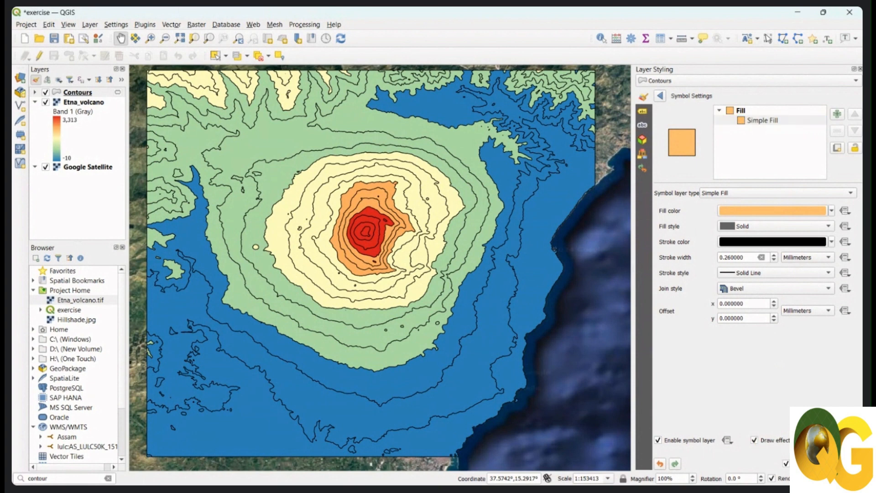
{"action": "left_click", "coordinate": [850, 440]}
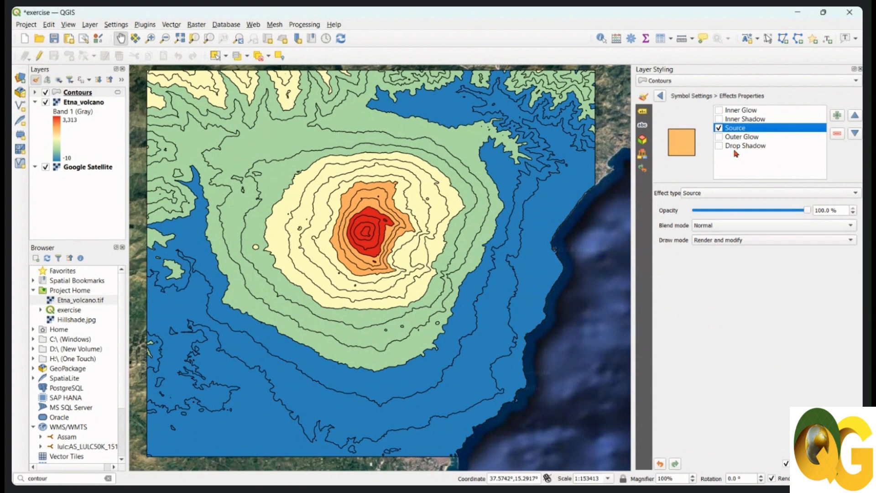
{"action": "left_click", "coordinate": [719, 146]}
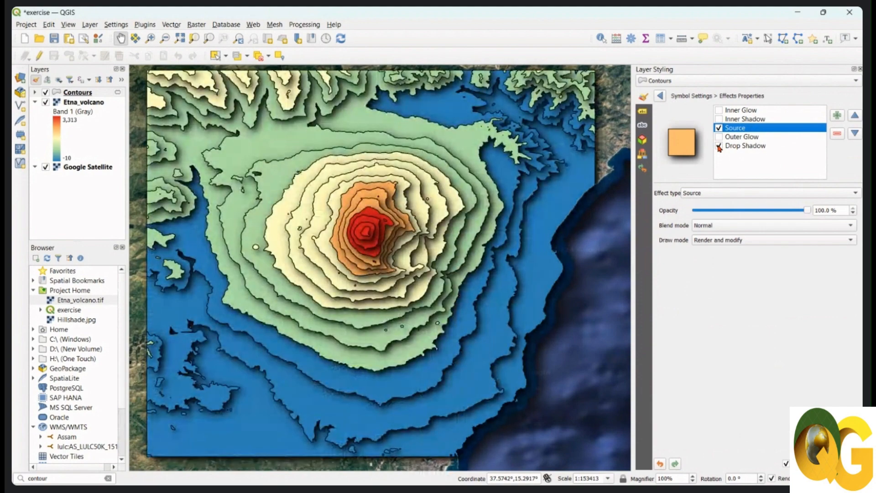
{"action": "left_click_drag", "start_coordinate": [586, 180], "coordinate": [583, 185]}
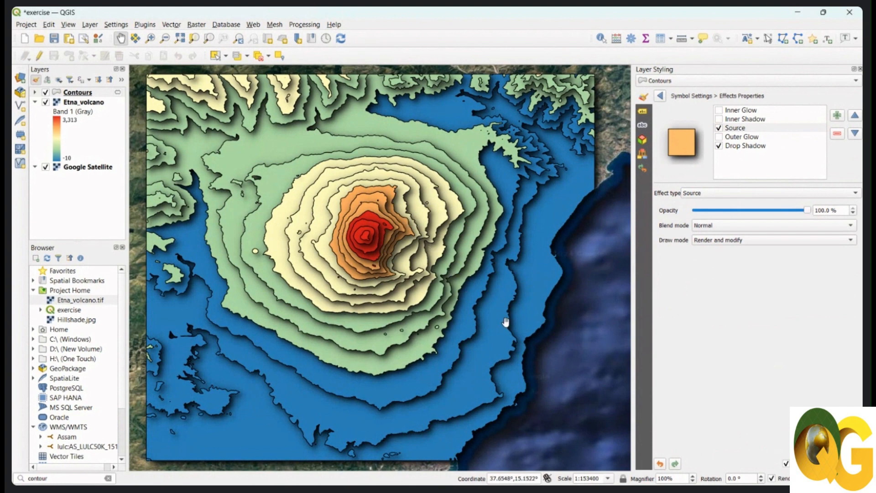
{"action": "left_click_drag", "start_coordinate": [393, 259], "coordinate": [389, 259]}
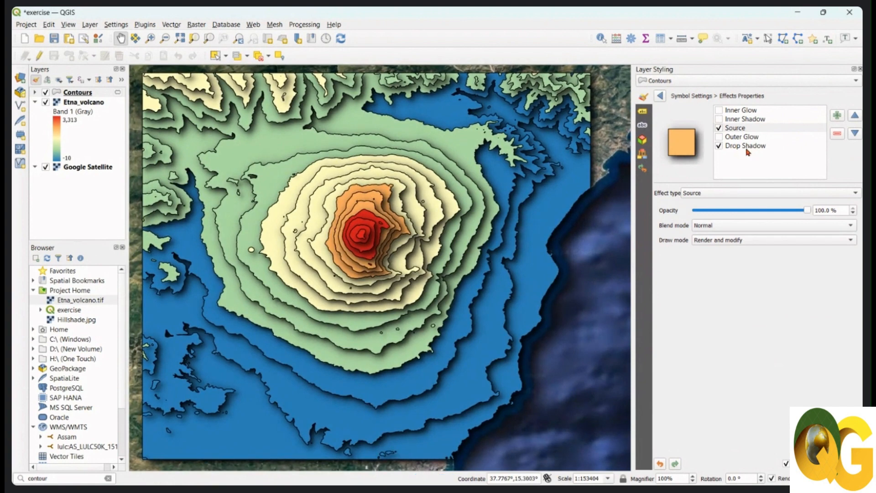
Set the drop shadow's blur radius to 2 millimeters and return to the Contours layer's graduated style settings.
{"action": "left_click", "coordinate": [747, 146]}
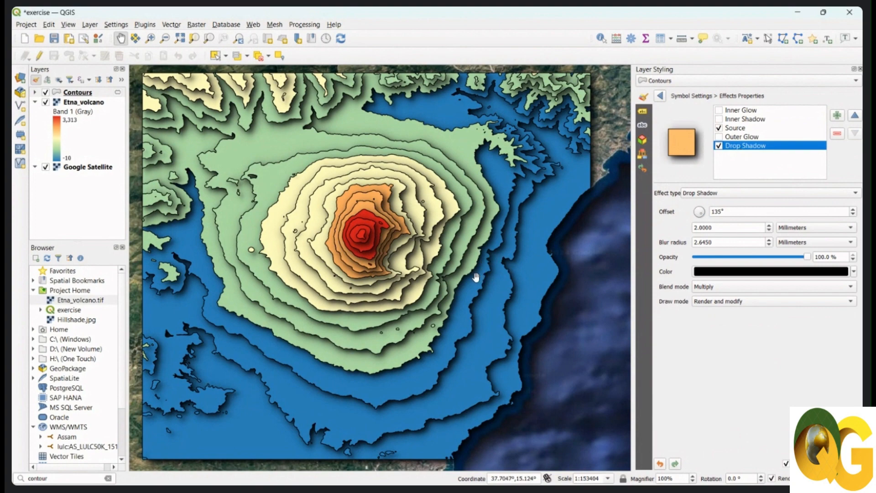
{"action": "scroll", "coordinate": [476, 277], "scroll_direction": "up", "scroll_amount": 2}
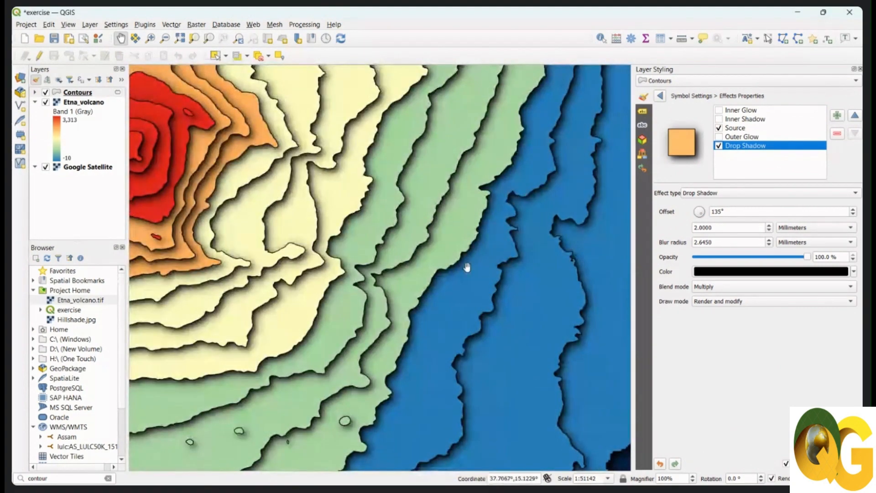
{"action": "scroll", "coordinate": [463, 219], "scroll_direction": "down", "scroll_amount": 2}
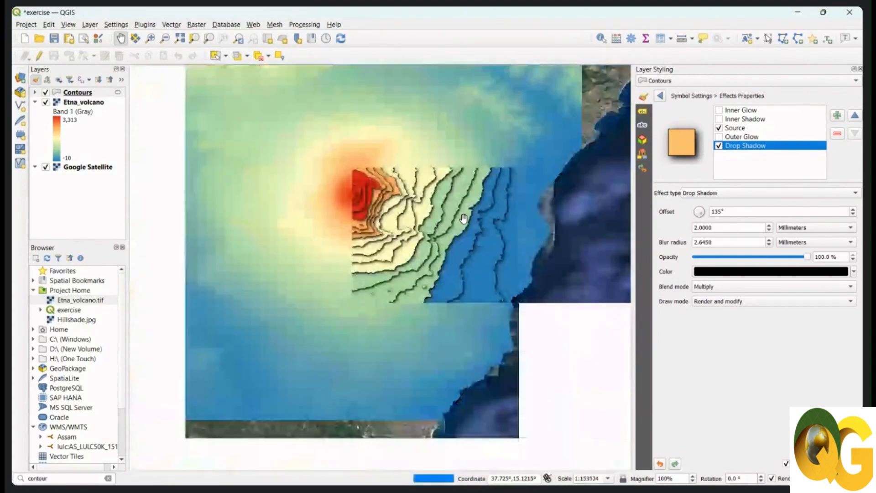
{"action": "left_click_drag", "start_coordinate": [464, 218], "coordinate": [480, 264]}
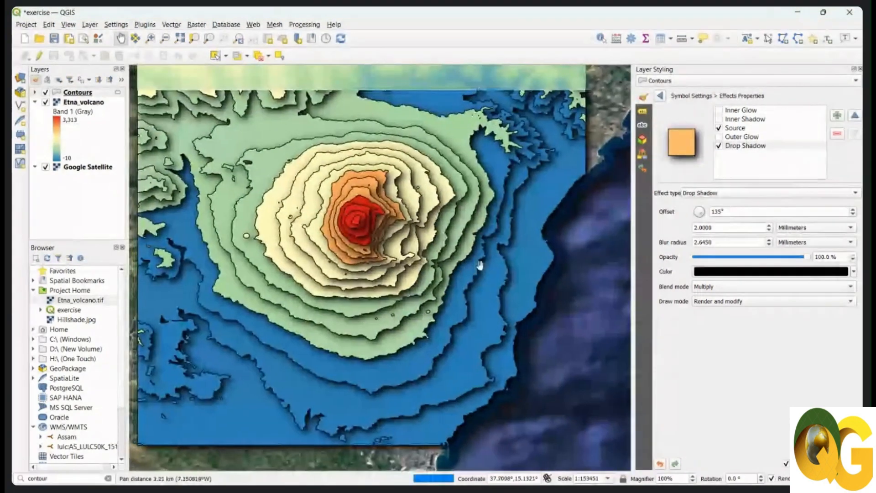
{"action": "left_click_drag", "start_coordinate": [725, 242], "coordinate": [675, 241]}
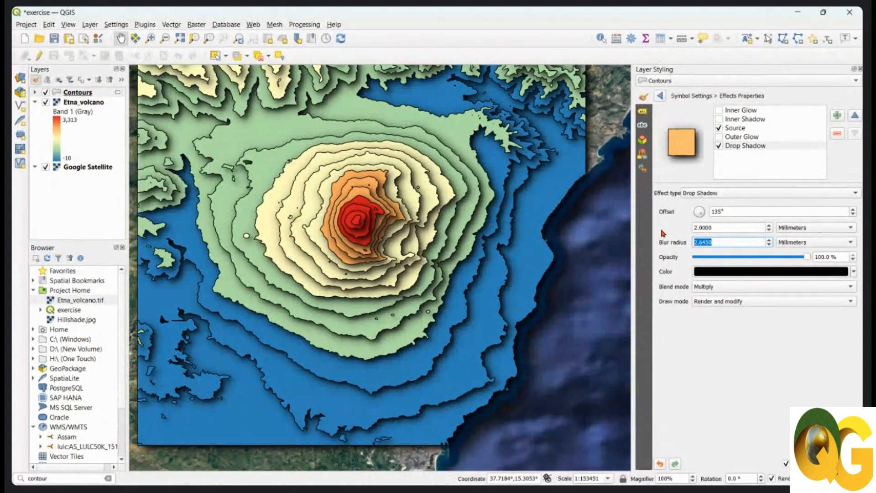
{"action": "type", "text": "2"}
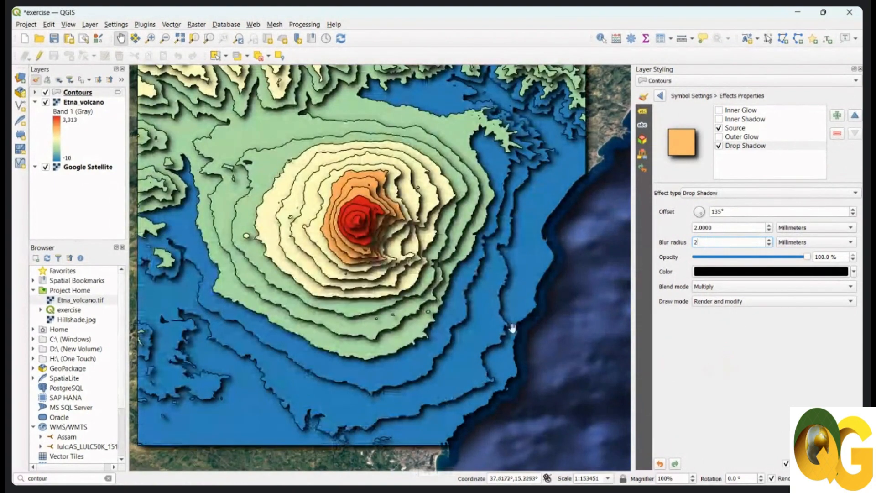
{"action": "left_click_drag", "start_coordinate": [472, 315], "coordinate": [468, 320]}
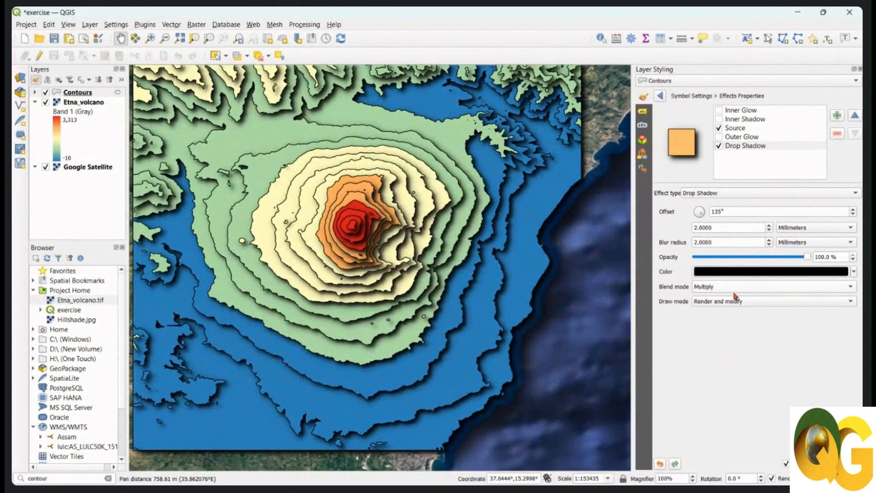
{"action": "left_click", "coordinate": [667, 97]}
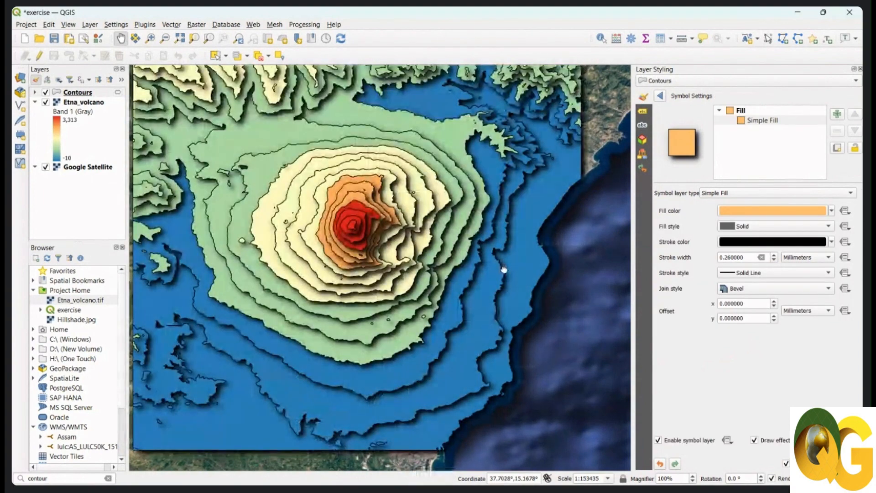
{"action": "left_click_drag", "start_coordinate": [503, 269], "coordinate": [507, 276]}
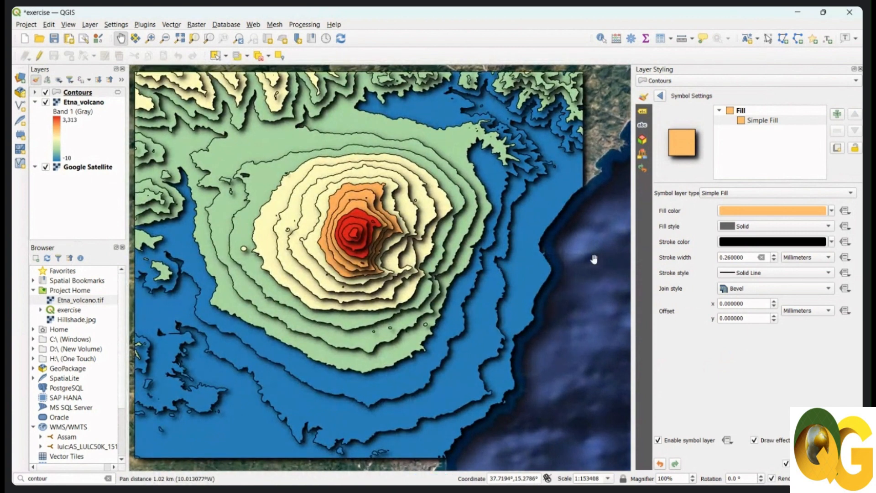
{"action": "left_click_drag", "start_coordinate": [549, 247], "coordinate": [549, 254]}
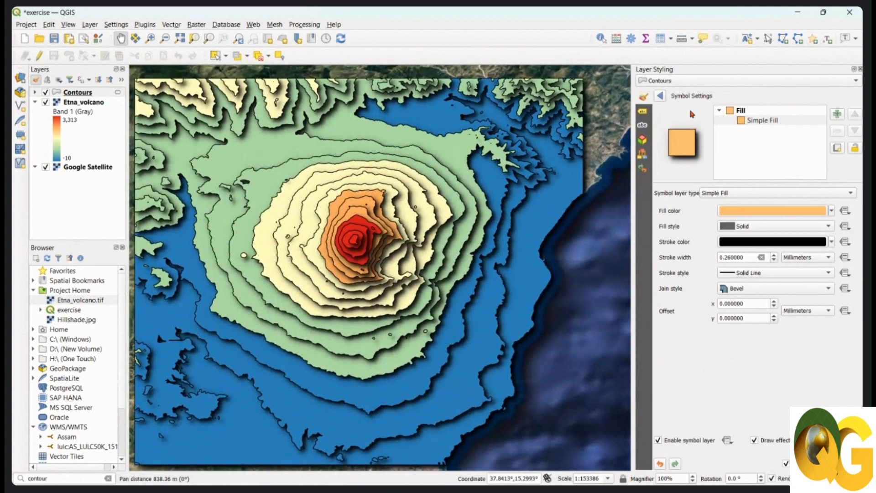
{"action": "left_click", "coordinate": [660, 96]}
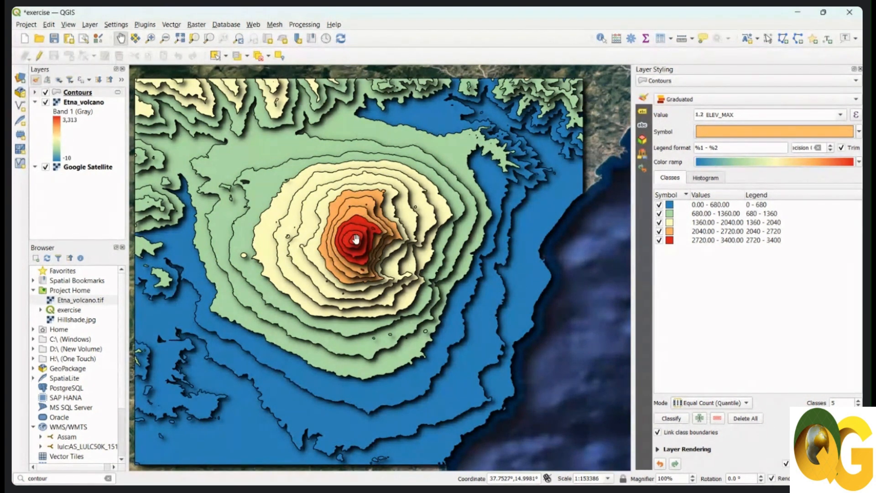
Examine the drop shadows on the contour polygons around the volcano's summit and across the full extent.
{"action": "scroll", "coordinate": [370, 247], "scroll_direction": "up", "scroll_amount": 2}
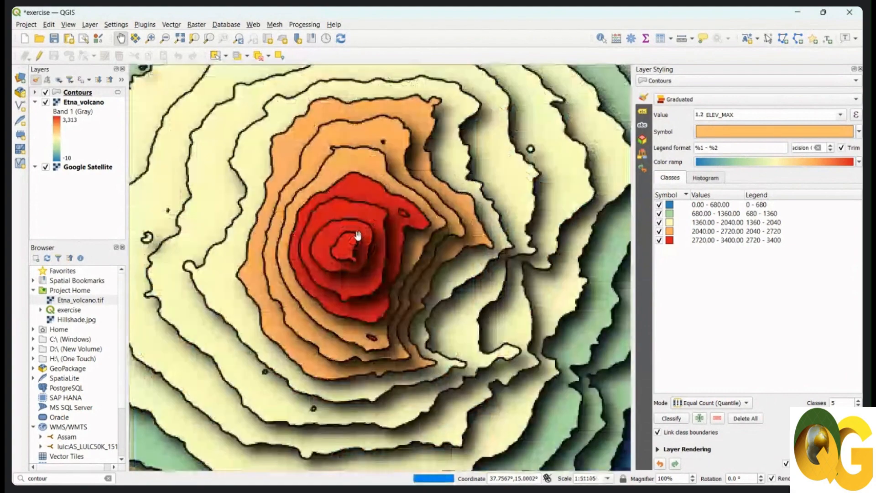
{"action": "scroll", "coordinate": [372, 252], "scroll_direction": "up", "scroll_amount": 1}
{"action": "scroll", "coordinate": [368, 250], "scroll_direction": "up", "scroll_amount": 3}
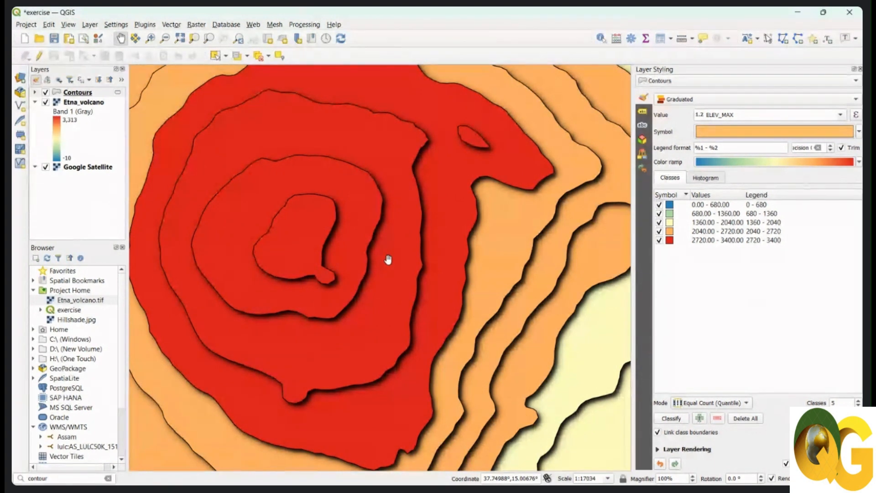
{"action": "left_click_drag", "start_coordinate": [388, 259], "coordinate": [387, 264]}
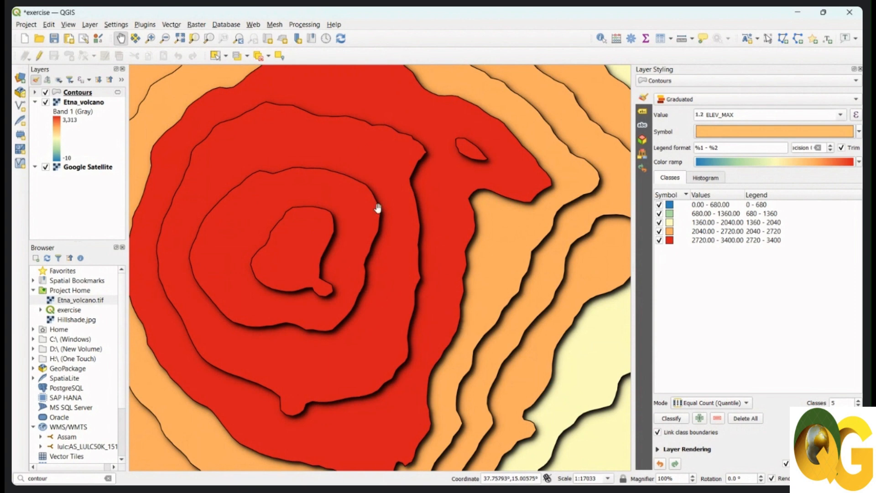
{"action": "scroll", "coordinate": [377, 209], "scroll_direction": "down", "scroll_amount": 2}
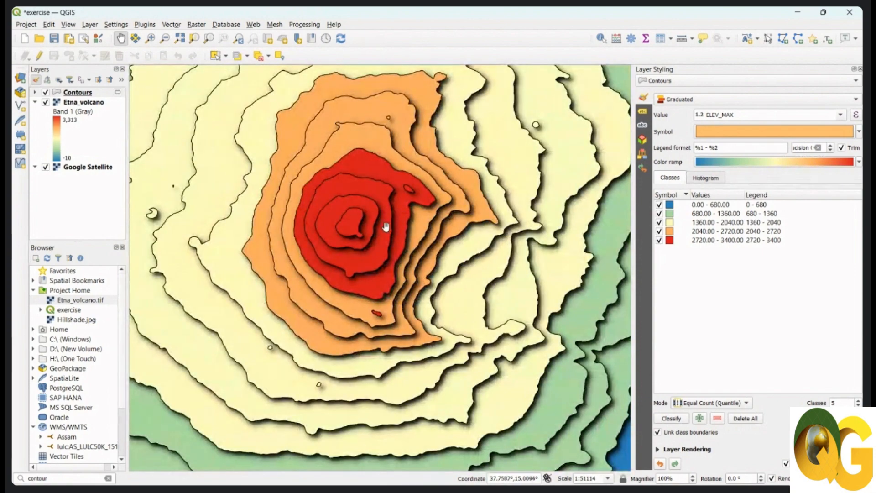
{"action": "scroll", "coordinate": [393, 235], "scroll_direction": "down", "scroll_amount": 2}
{"action": "left_click_drag", "start_coordinate": [395, 242], "coordinate": [379, 255]}
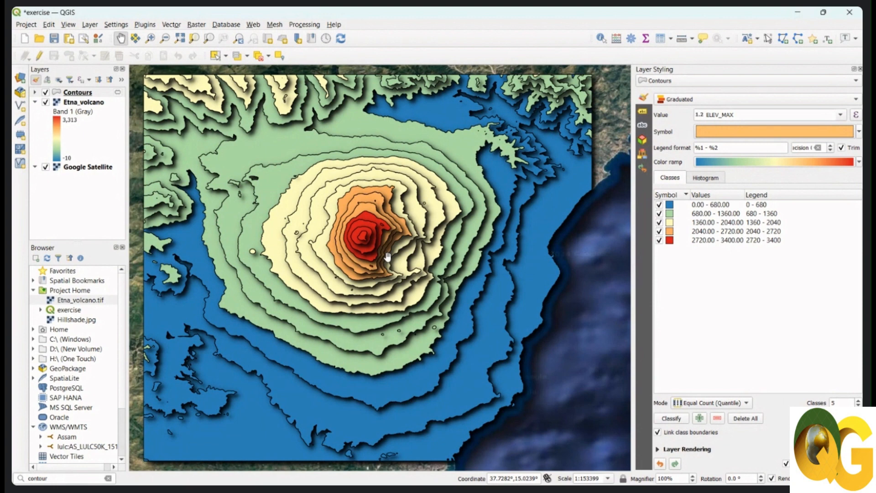
{"action": "left_click_drag", "start_coordinate": [397, 261], "coordinate": [398, 264]}
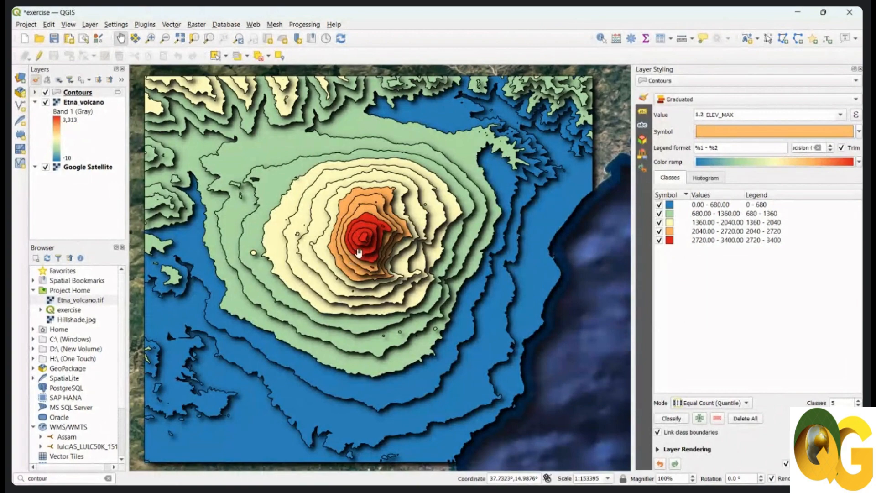
{"action": "scroll", "coordinate": [363, 238], "scroll_direction": "up", "scroll_amount": 2}
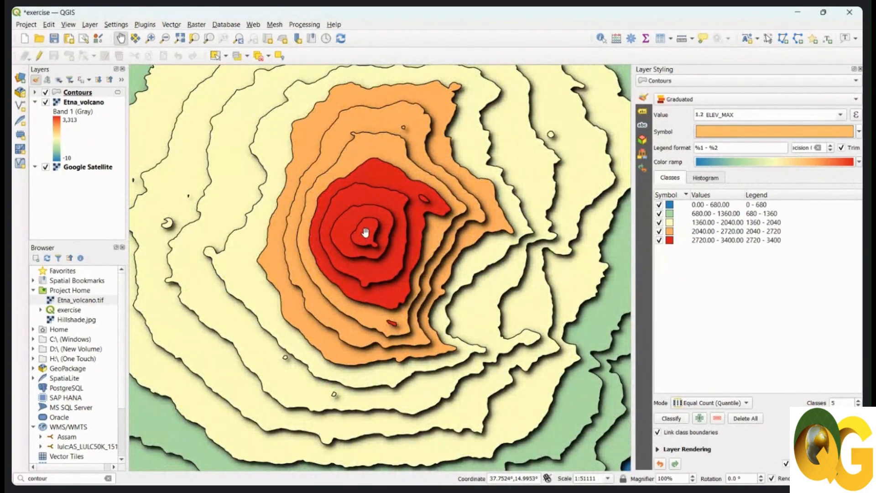
{"action": "scroll", "coordinate": [365, 233], "scroll_direction": "down", "scroll_amount": 2}
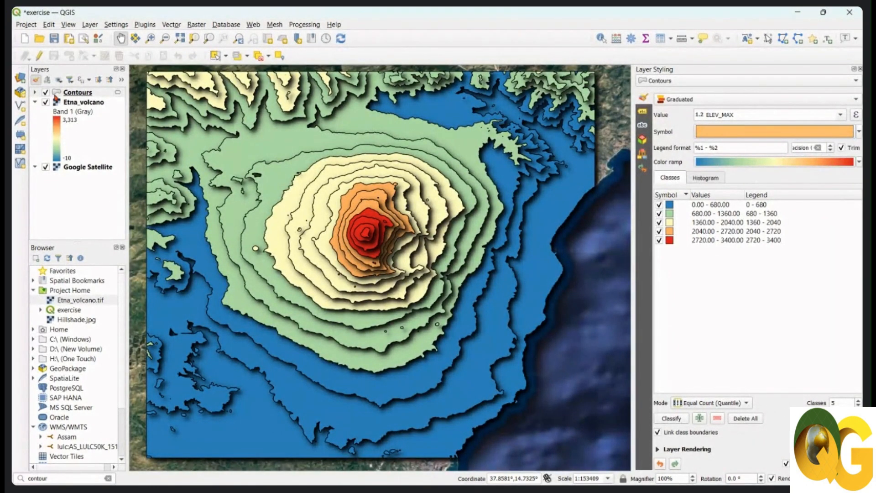
Hide the Contours and Etna_volcano layers and examine the Google Satellite imagery of the volcano and its surroundings.
{"action": "left_click", "coordinate": [45, 92]}
{"action": "left_click", "coordinate": [45, 103]}
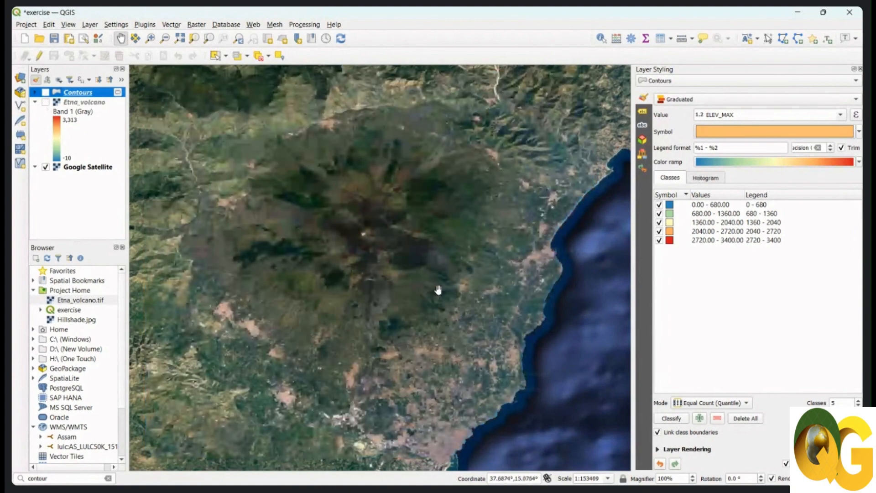
{"action": "scroll", "coordinate": [400, 267], "scroll_direction": "up", "scroll_amount": 2}
{"action": "left_click_drag", "start_coordinate": [384, 202], "coordinate": [386, 227]}
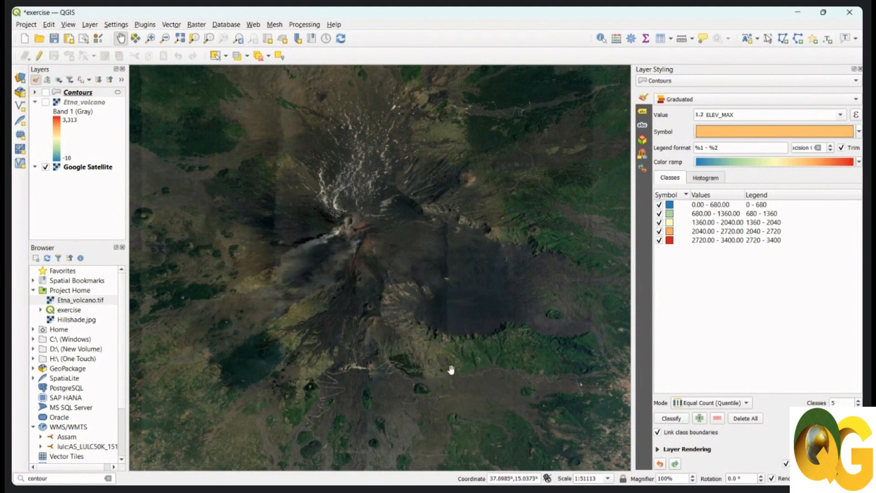
{"action": "left_click_drag", "start_coordinate": [438, 354], "coordinate": [406, 299]}
{"action": "scroll", "coordinate": [406, 299], "scroll_direction": "down", "scroll_amount": 2}
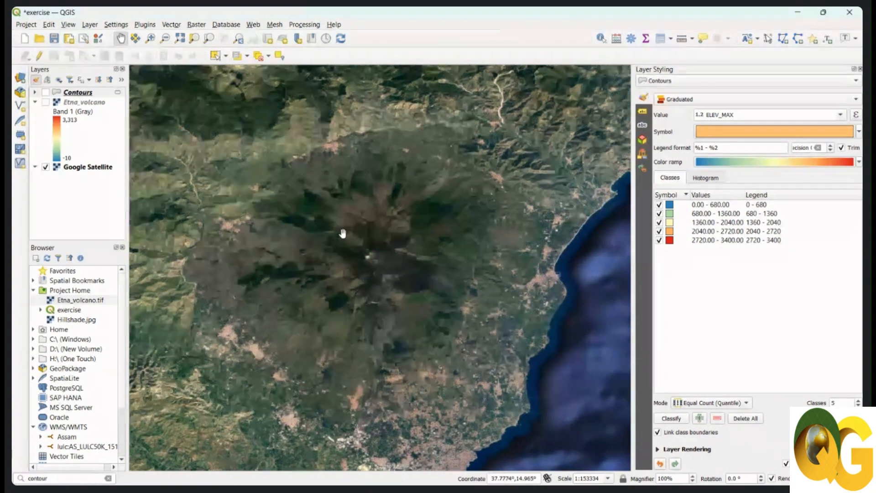
{"action": "scroll", "coordinate": [343, 235], "scroll_direction": "down", "scroll_amount": 3}
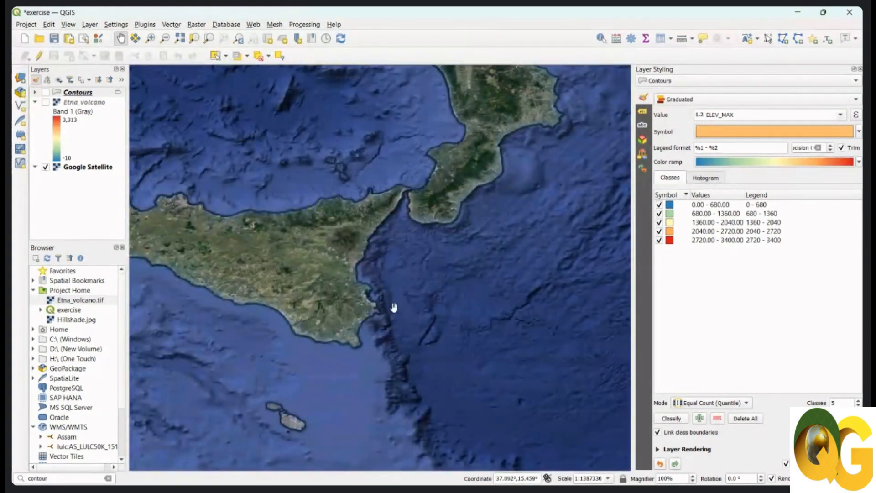
{"action": "left_click_drag", "start_coordinate": [270, 287], "coordinate": [332, 308]}
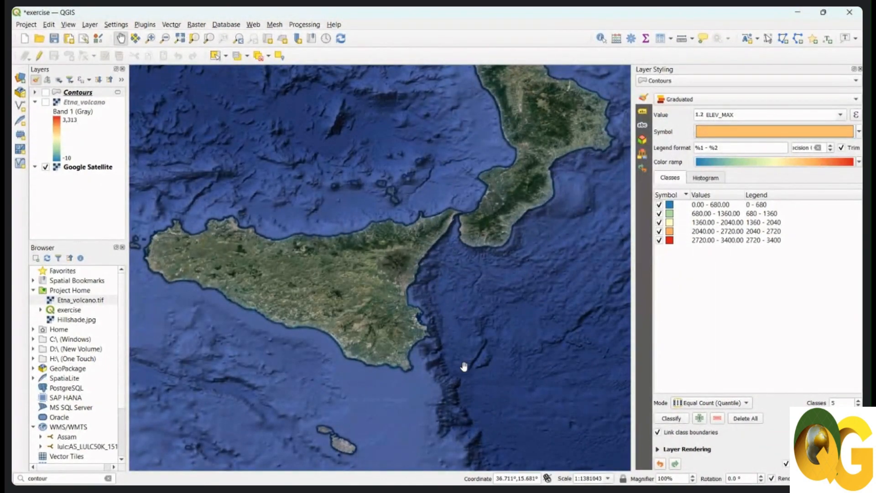
{"action": "scroll", "coordinate": [352, 323], "scroll_direction": "down", "scroll_amount": 2}
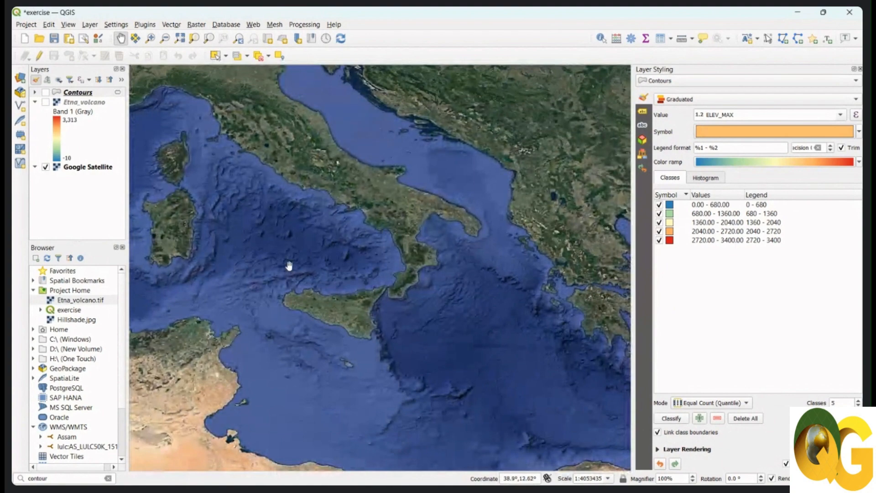
{"action": "scroll", "coordinate": [374, 301], "scroll_direction": "up", "scroll_amount": 2}
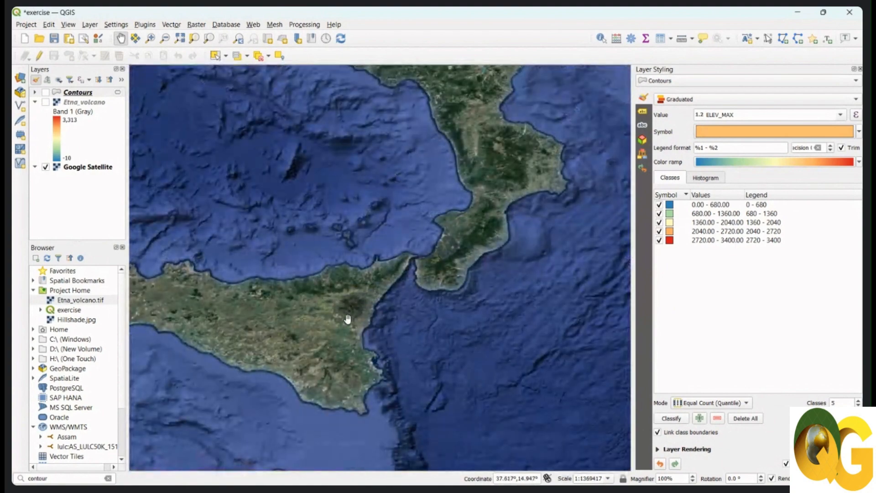
{"action": "scroll", "coordinate": [348, 315], "scroll_direction": "up", "scroll_amount": 2}
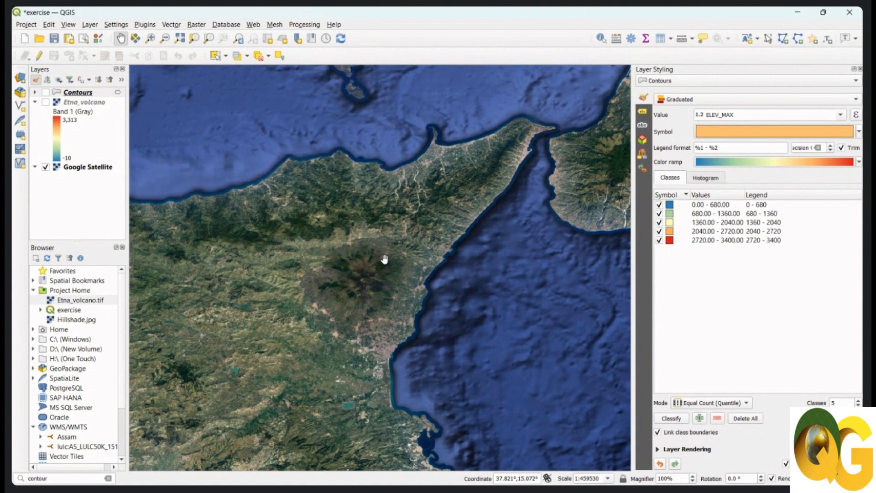
Turn the Contours and Etna_volcano layers back on and select Etna_volcano for styling.
{"action": "left_click", "coordinate": [46, 92]}
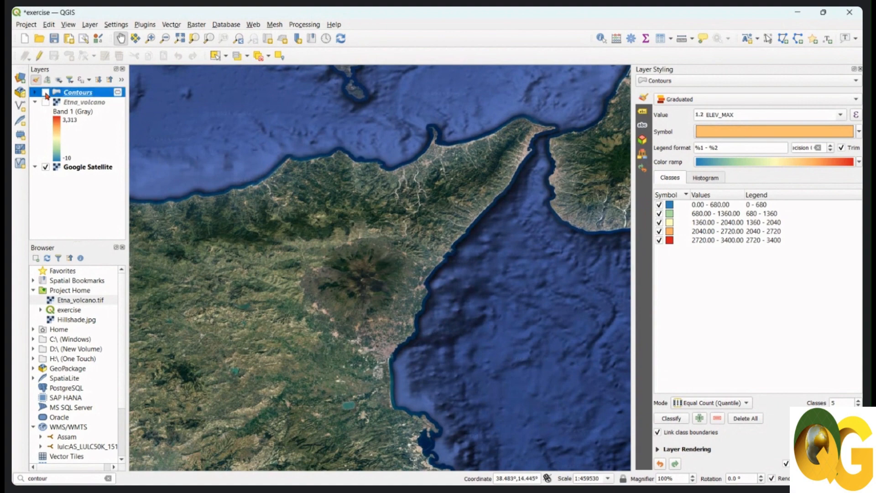
{"action": "scroll", "coordinate": [370, 284], "scroll_direction": "up", "scroll_amount": 2}
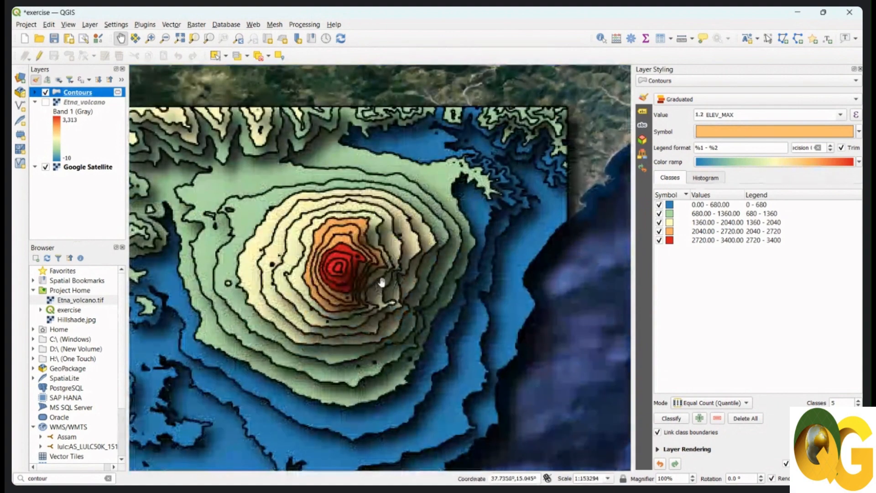
{"action": "mouse_move", "coordinate": [383, 280]}
{"action": "left_mouse_down"}
{"action": "mouse_move", "coordinate": [426, 261]}
{"action": "mouse_move", "coordinate": [442, 238]}
{"action": "mouse_move", "coordinate": [406, 254]}
{"action": "mouse_move", "coordinate": [397, 271]}
{"action": "left_mouse_up"}
{"action": "scroll", "coordinate": [404, 267], "scroll_direction": "up", "scroll_amount": 2}
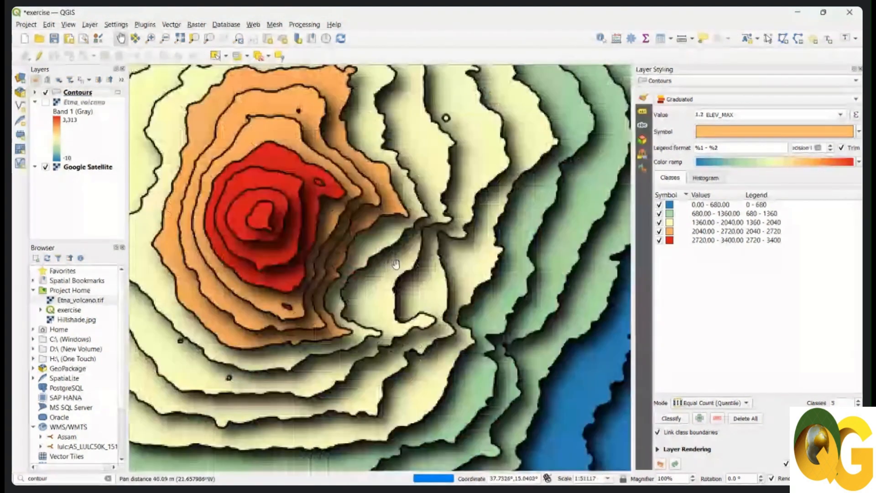
{"action": "scroll", "coordinate": [407, 265], "scroll_direction": "down", "scroll_amount": 2}
{"action": "left_click_drag", "start_coordinate": [387, 257], "coordinate": [414, 250]}
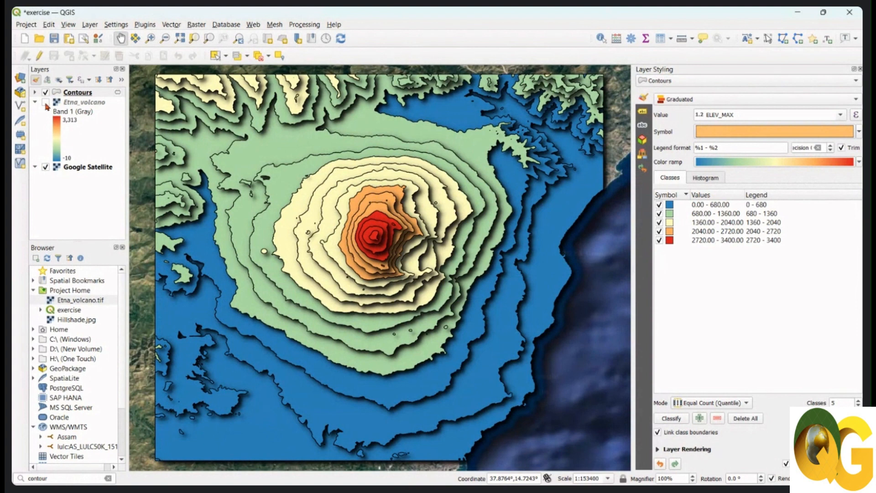
{"action": "left_click", "coordinate": [46, 106]}
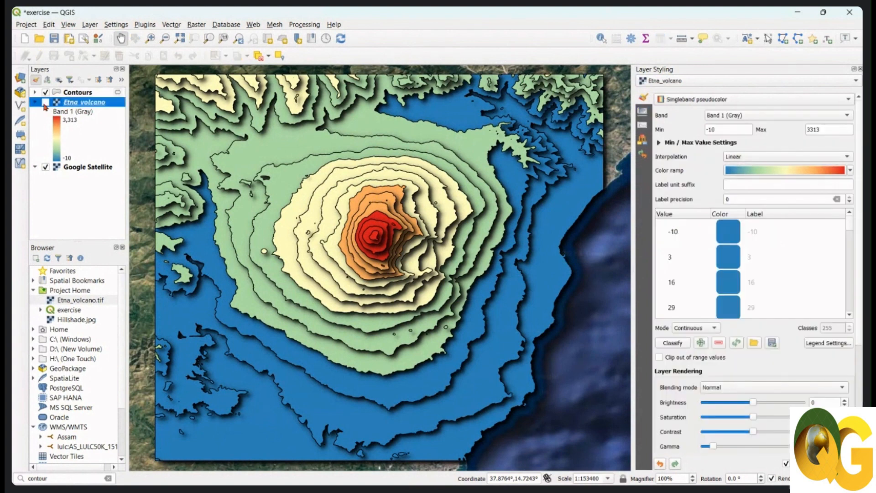
{"action": "left_click", "coordinate": [45, 102]}
Render the Etna_volcano raster as a Hillshade and hide the Contours layer to expose it.
{"action": "left_click", "coordinate": [731, 100]}
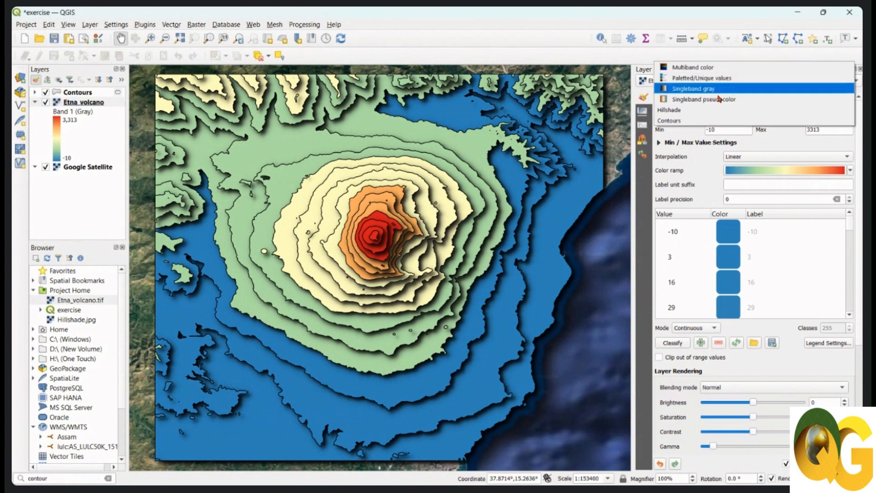
{"action": "left_click", "coordinate": [749, 101]}
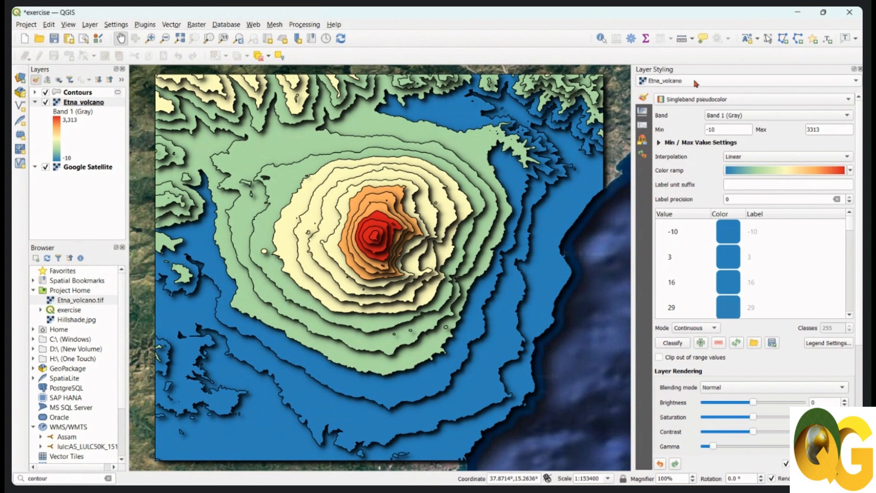
{"action": "left_click", "coordinate": [695, 84]}
{"action": "left_click", "coordinate": [694, 81]}
{"action": "left_click", "coordinate": [693, 83]}
{"action": "left_click", "coordinate": [693, 81]}
{"action": "left_click", "coordinate": [747, 100]}
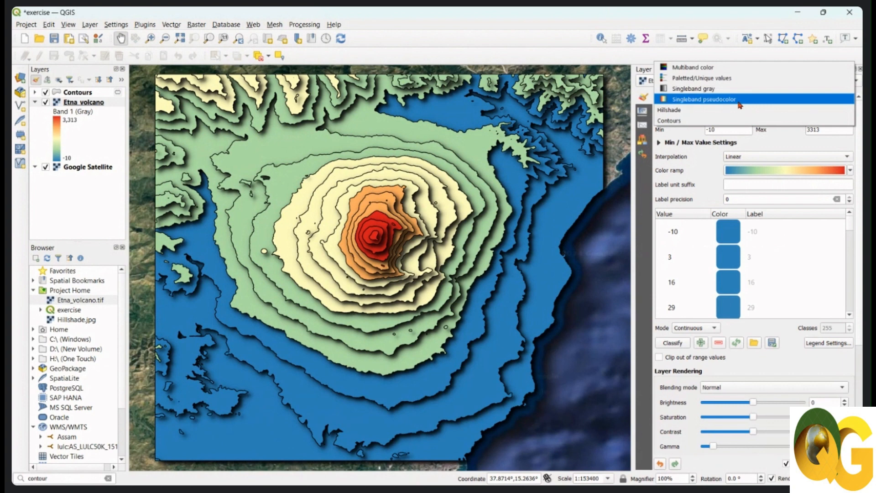
{"action": "left_click", "coordinate": [688, 113]}
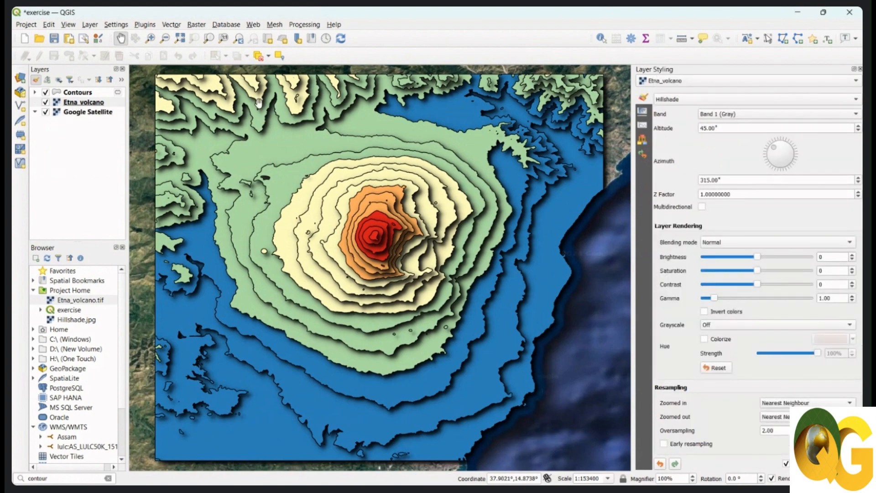
{"action": "left_click", "coordinate": [45, 92]}
{"action": "left_click", "coordinate": [82, 102]}
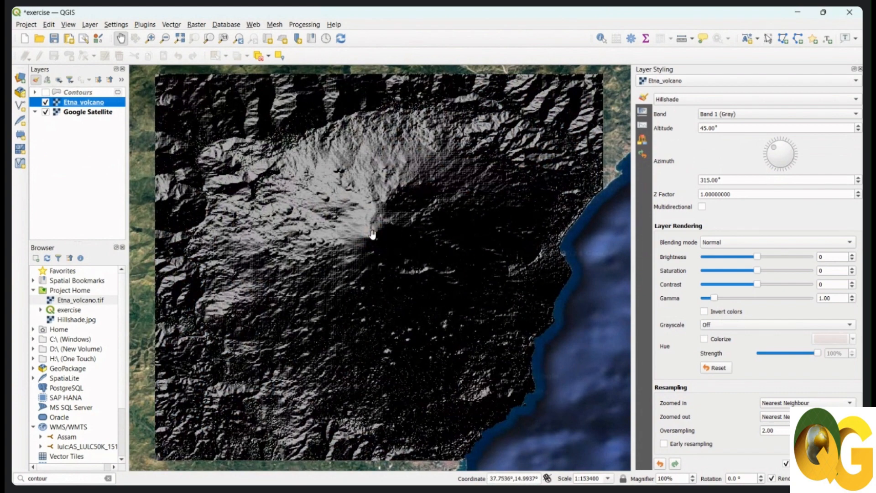
{"action": "left_click_drag", "start_coordinate": [397, 276], "coordinate": [398, 281]}
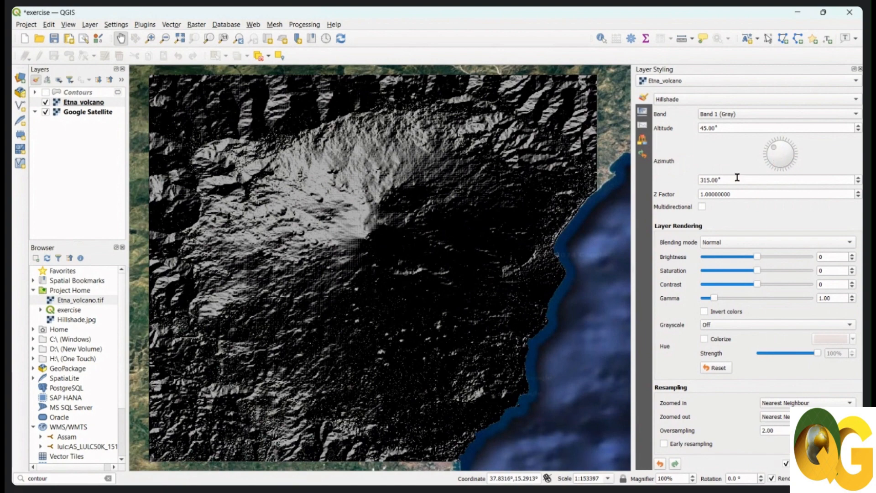
Try another azimuth for the Etna_volcano hillshade and set it back to 315°.
{"action": "mouse_move", "coordinate": [774, 152]}
{"action": "left_mouse_down"}
{"action": "mouse_move", "coordinate": [780, 144]}
{"action": "mouse_move", "coordinate": [784, 160]}
{"action": "mouse_move", "coordinate": [764, 163]}
{"action": "left_mouse_up"}
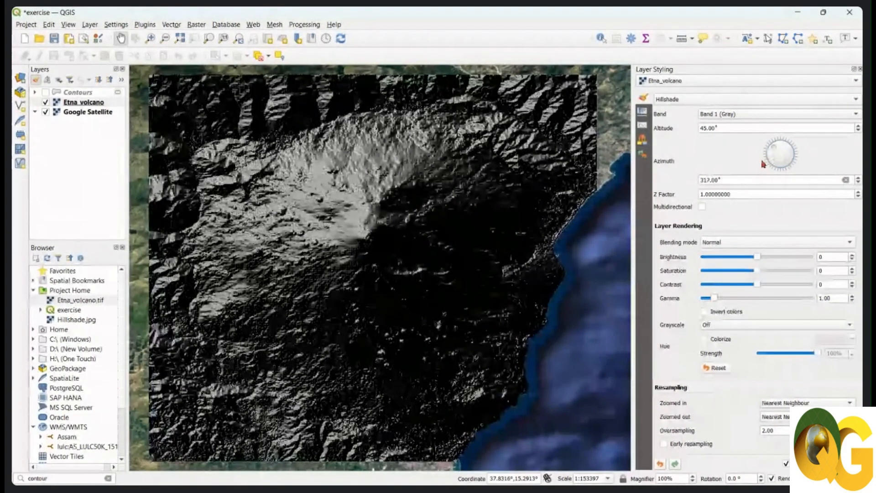
{"action": "left_click_drag", "start_coordinate": [707, 180], "coordinate": [743, 176]}
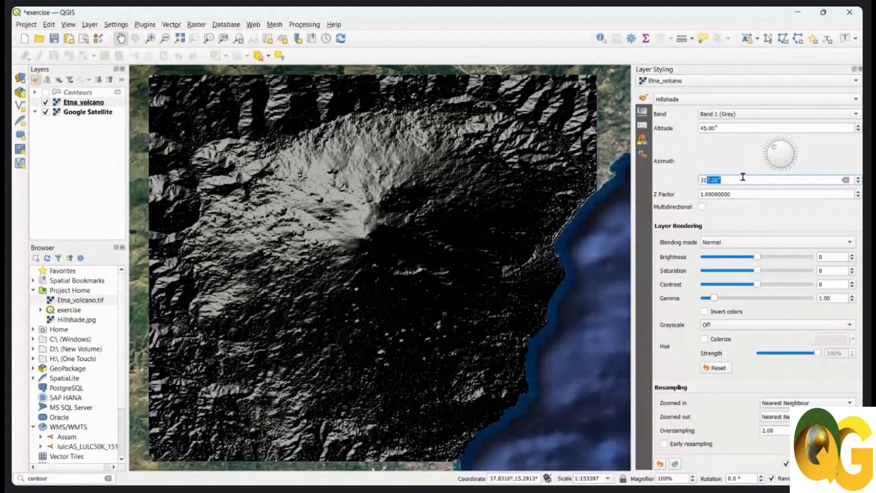
{"action": "type", "text": "5"}
{"action": "key", "text": "Return"}
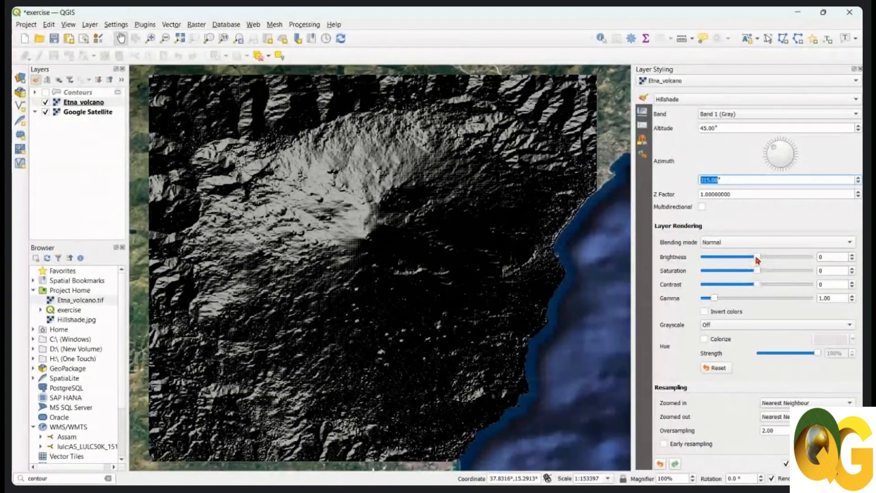
Set the hillshade's brightness to 85 and contrast to -20, and turn the Contours layer back on.
{"action": "left_click_drag", "start_coordinate": [756, 258], "coordinate": [775, 260]}
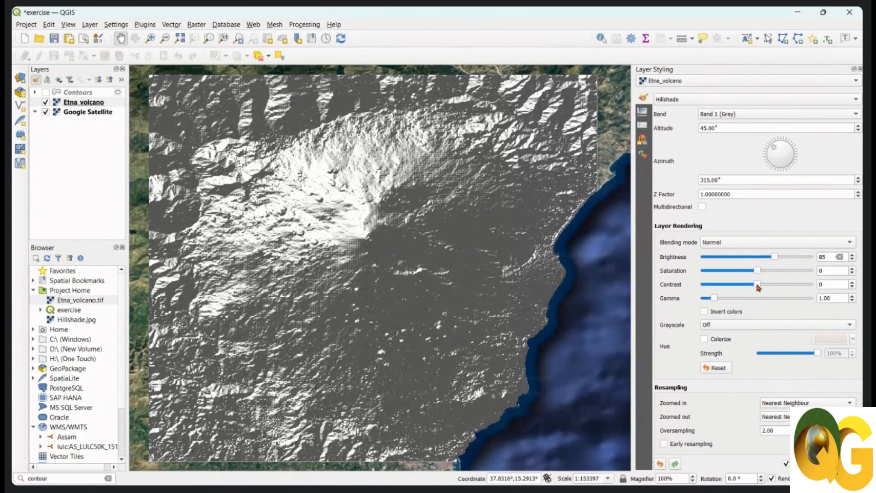
{"action": "left_click_drag", "start_coordinate": [757, 284], "coordinate": [749, 287]}
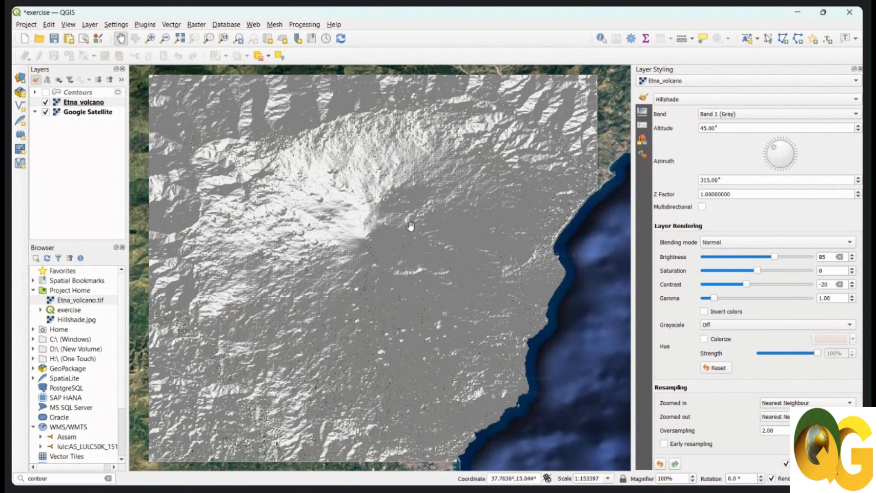
{"action": "left_click", "coordinate": [46, 93]}
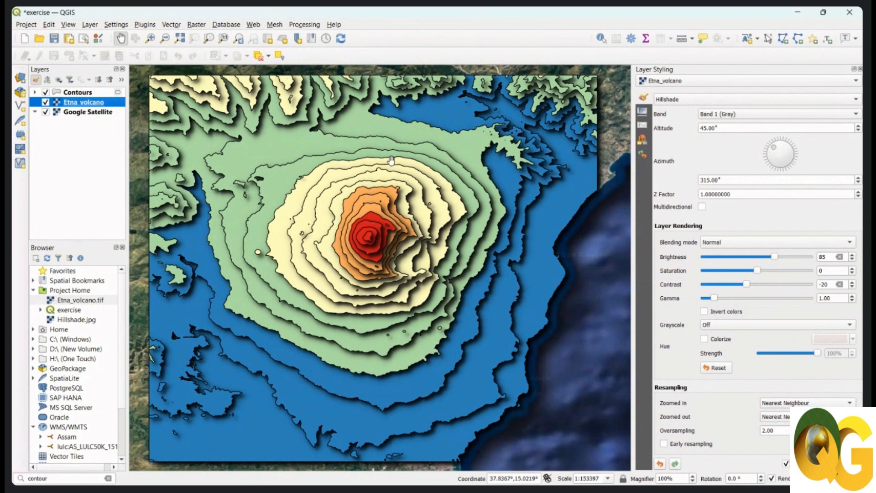
Set the Contours layer's layer blending mode to Multiply so it combines with the hillshade beneath.
{"action": "left_click", "coordinate": [84, 93]}
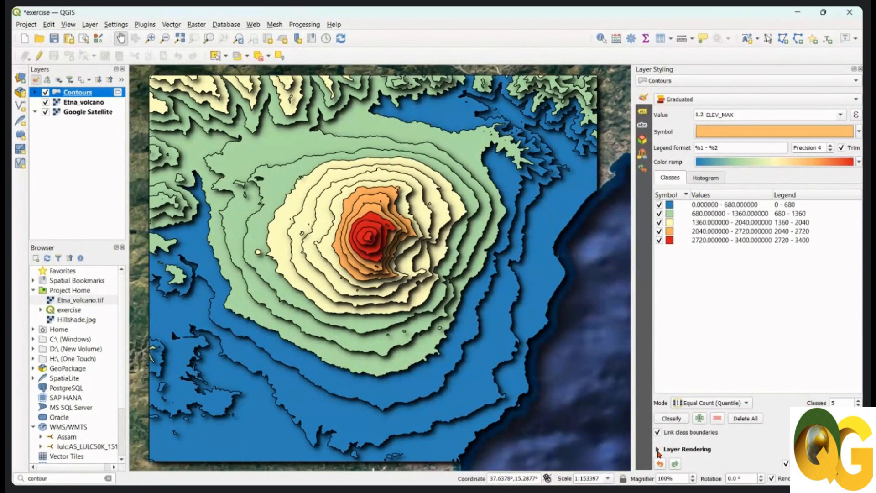
{"action": "left_click", "coordinate": [658, 450]}
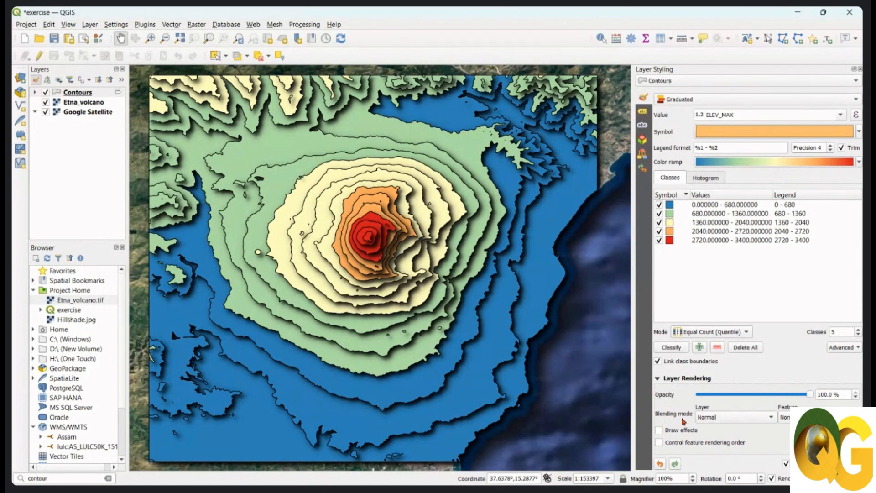
{"action": "left_click", "coordinate": [745, 421]}
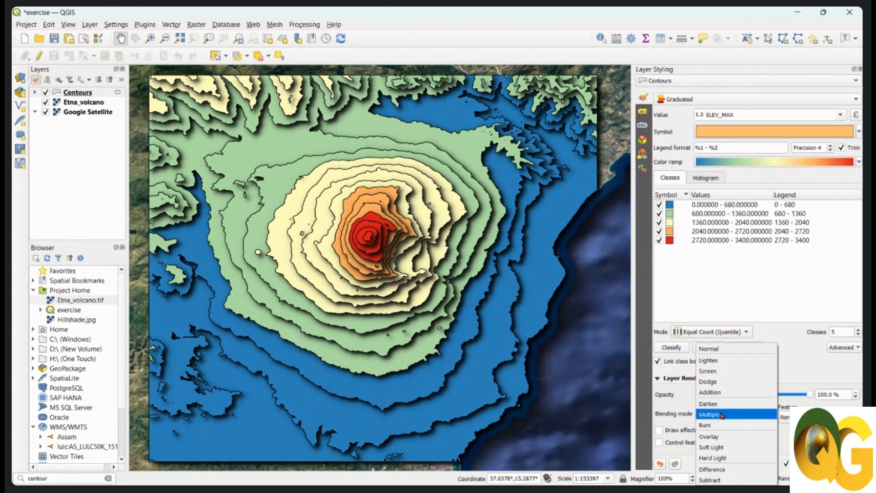
{"action": "left_click", "coordinate": [730, 414]}
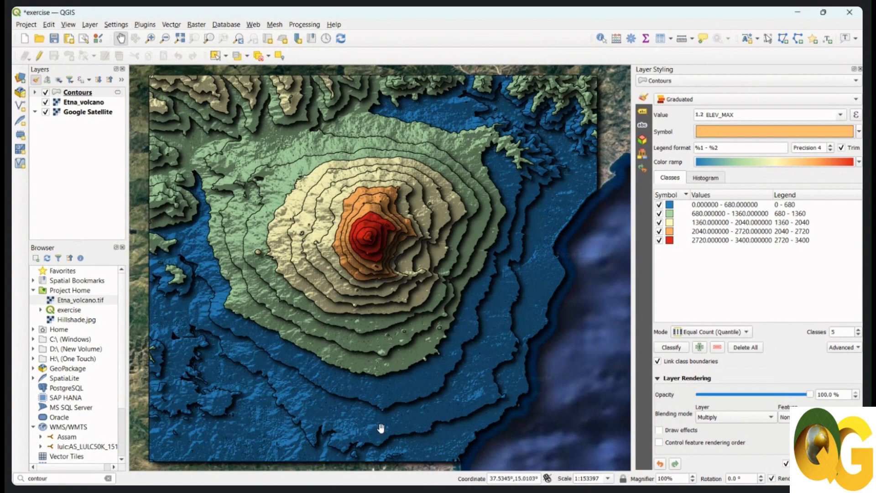
{"action": "scroll", "coordinate": [329, 436], "scroll_direction": "up", "scroll_amount": 3}
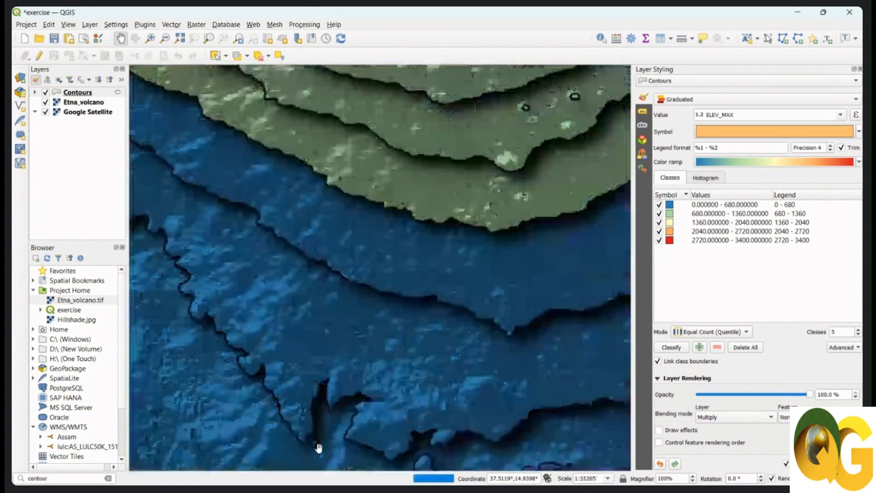
{"action": "scroll", "coordinate": [354, 332], "scroll_direction": "down", "scroll_amount": 3}
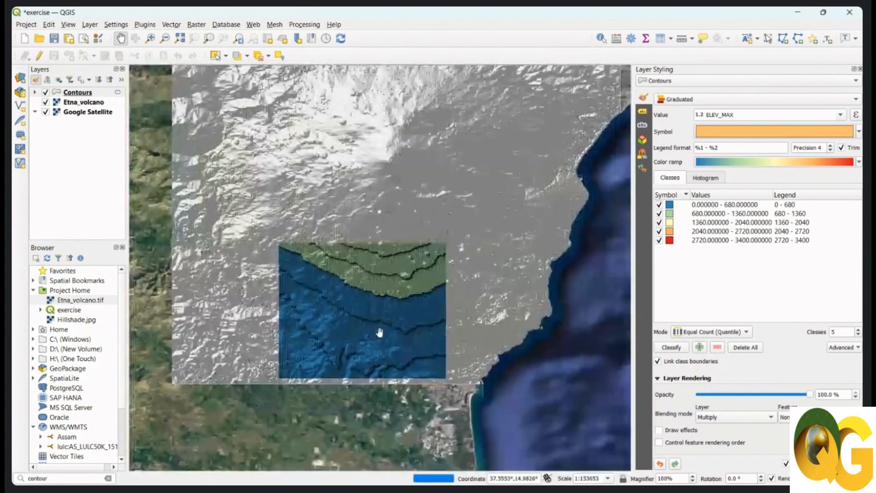
{"action": "left_click_drag", "start_coordinate": [382, 331], "coordinate": [381, 373]}
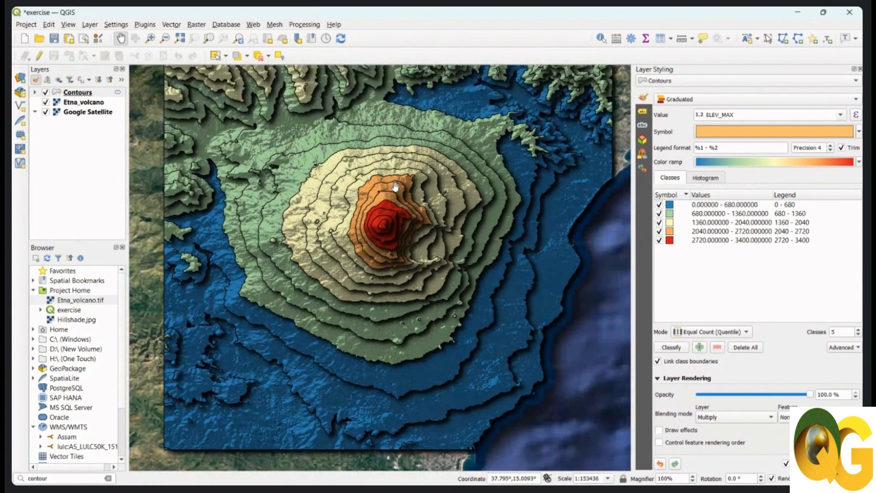
{"action": "mouse_move", "coordinate": [399, 186]}
{"action": "left_mouse_down"}
{"action": "mouse_move", "coordinate": [394, 202]}
{"action": "mouse_move", "coordinate": [393, 189]}
{"action": "left_mouse_up"}
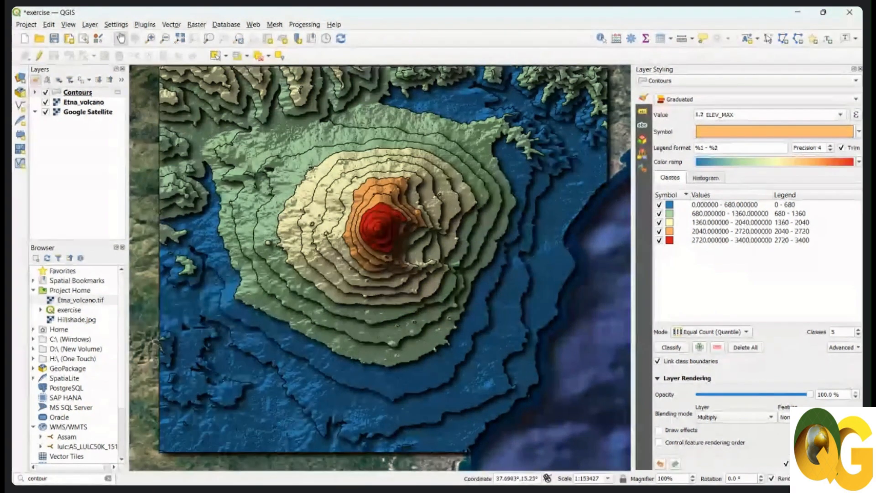
Set the feature blending mode of the Contours layer to Lighten.
{"action": "left_click", "coordinate": [784, 417]}
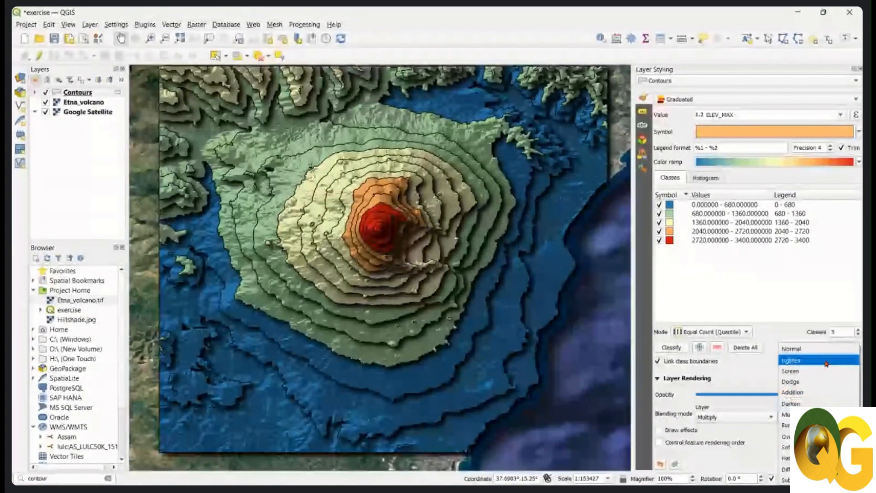
{"action": "left_click", "coordinate": [827, 362]}
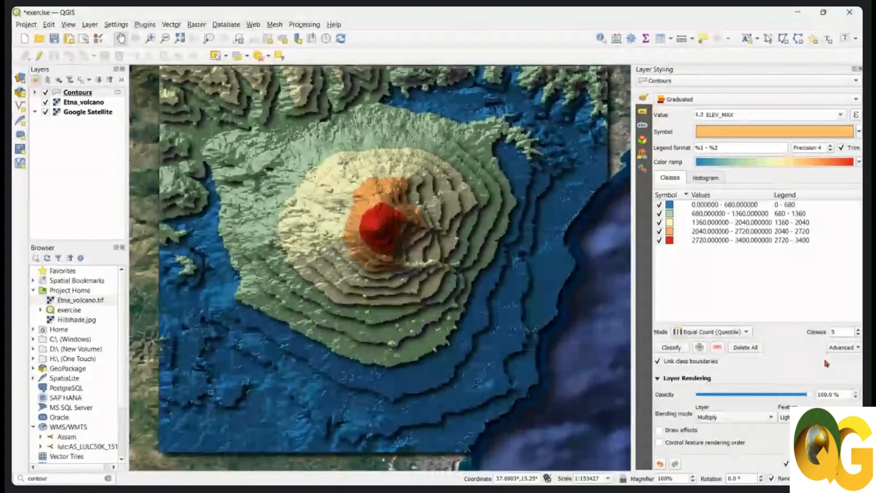
{"action": "left_click_drag", "start_coordinate": [520, 411], "coordinate": [515, 419]}
{"action": "left_click_drag", "start_coordinate": [428, 343], "coordinate": [410, 330]}
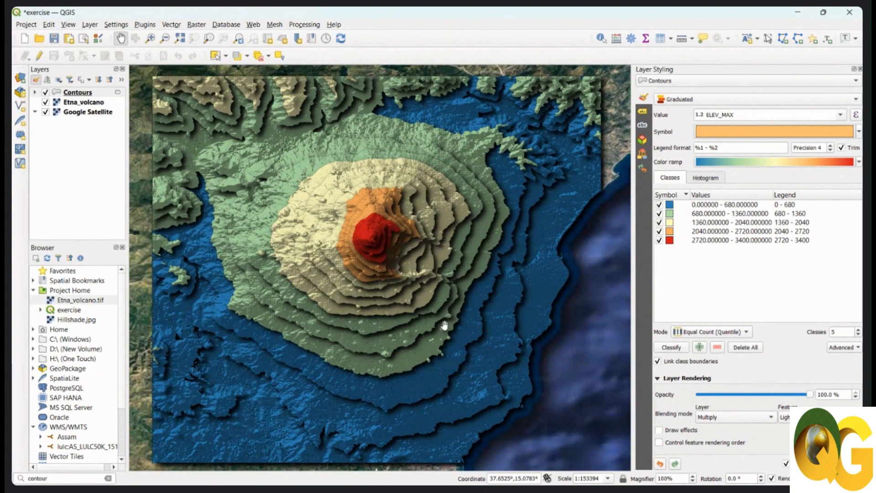
{"action": "left_click_drag", "start_coordinate": [472, 318], "coordinate": [469, 321]}
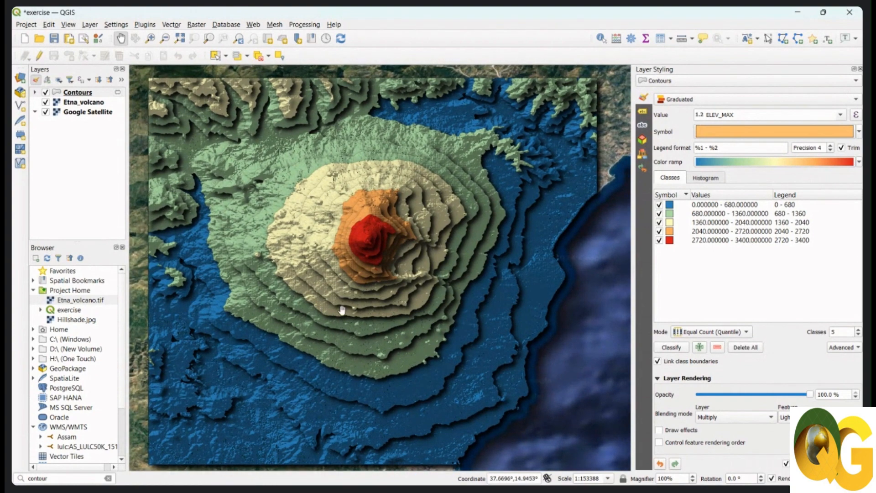
{"action": "left_click_drag", "start_coordinate": [386, 311], "coordinate": [395, 295]}
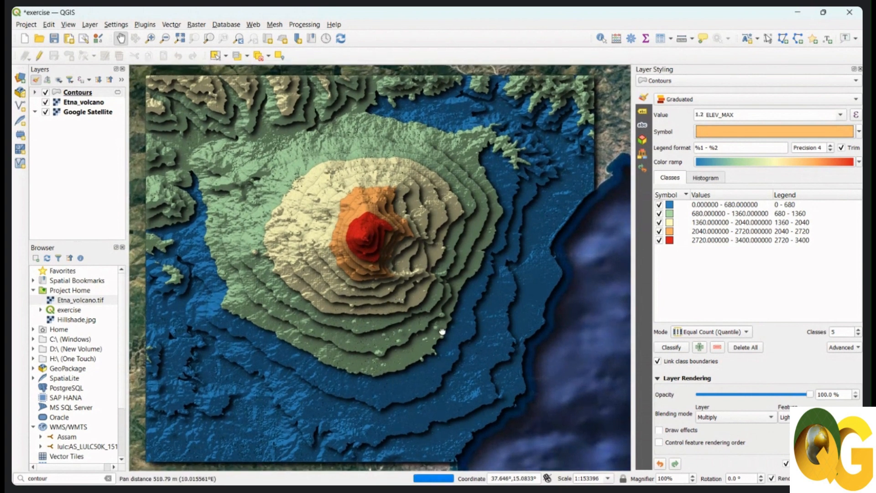
{"action": "left_click_drag", "start_coordinate": [442, 331], "coordinate": [442, 328]}
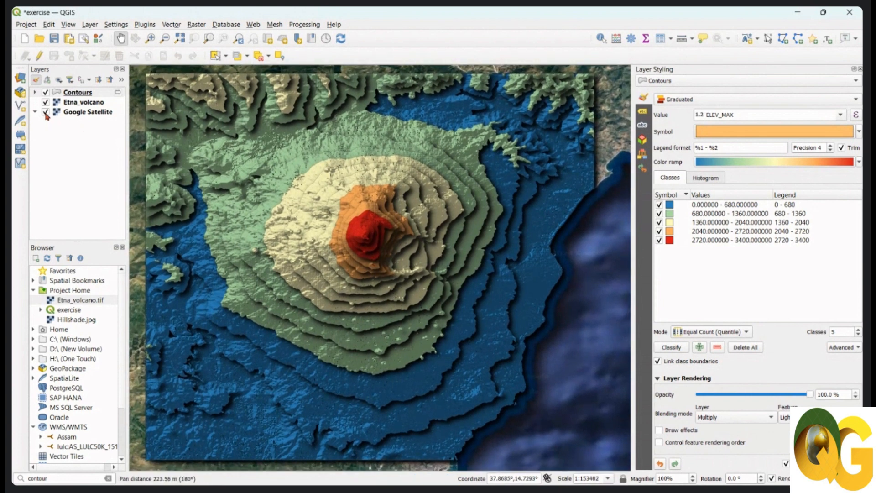
Hide the Google Satellite layer and set the Etna_volcano hillshade's brightness to 98.
{"action": "left_click", "coordinate": [46, 112]}
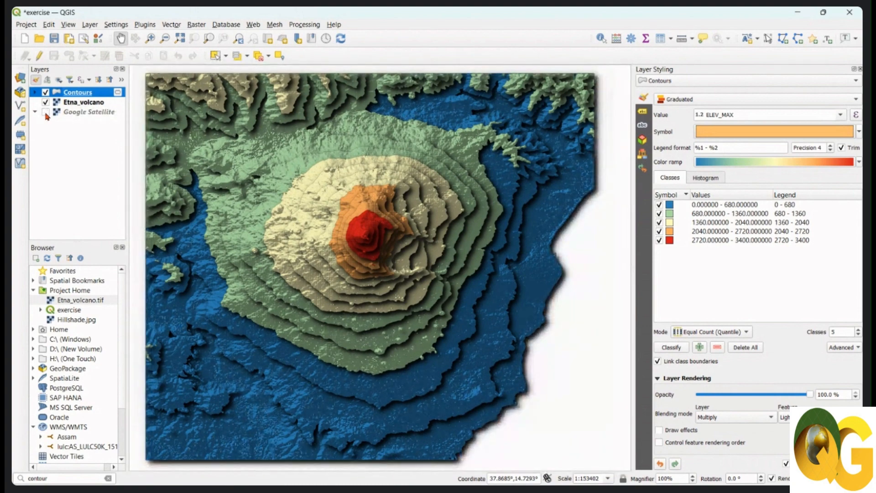
{"action": "left_click", "coordinate": [89, 105]}
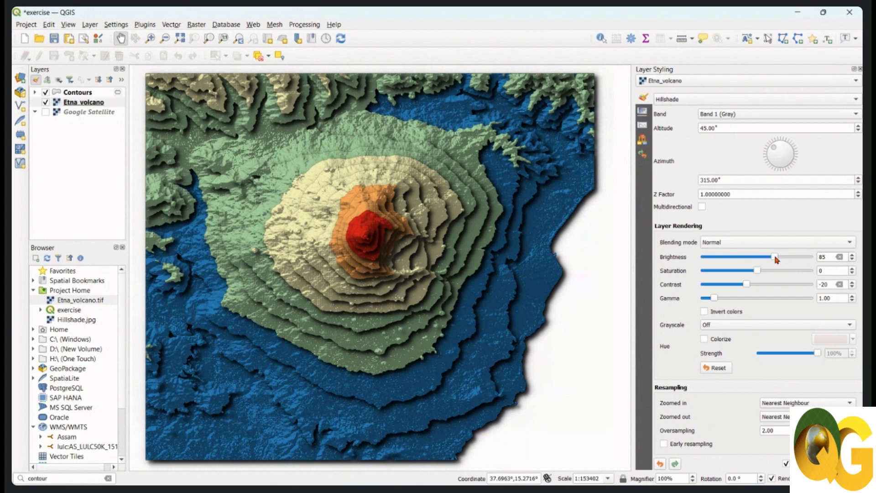
{"action": "left_click_drag", "start_coordinate": [775, 257], "coordinate": [778, 257]}
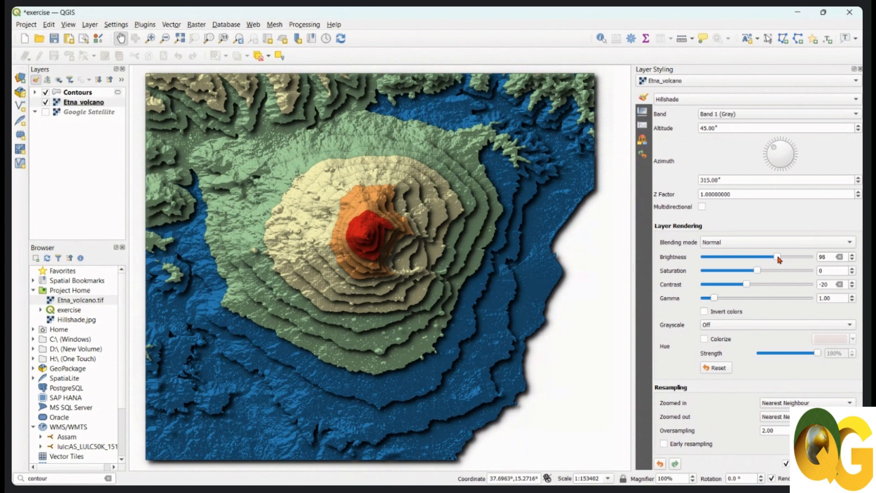
{"action": "left_click", "coordinate": [91, 107]}
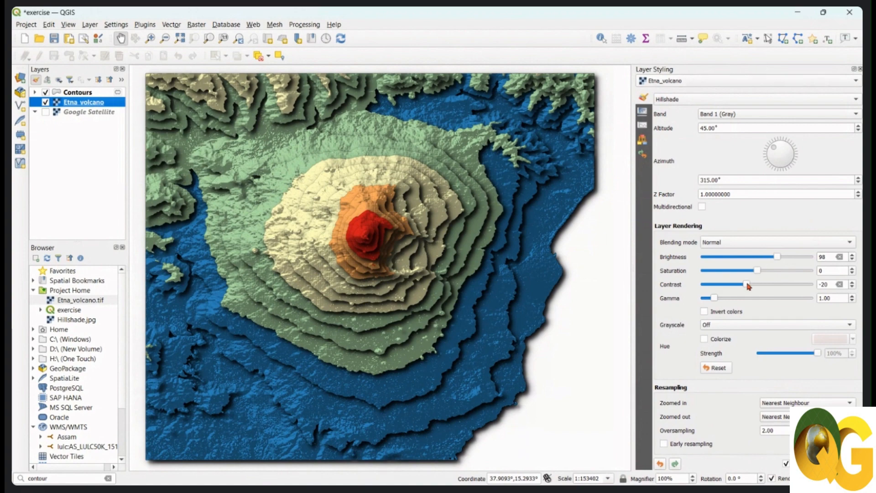
Try contrast values of -37 and -100 on the Etna_volcano hillshade.
{"action": "mouse_move", "coordinate": [747, 284]}
{"action": "left_mouse_down"}
{"action": "mouse_move", "coordinate": [758, 285]}
{"action": "mouse_move", "coordinate": [740, 285]}
{"action": "left_mouse_up"}
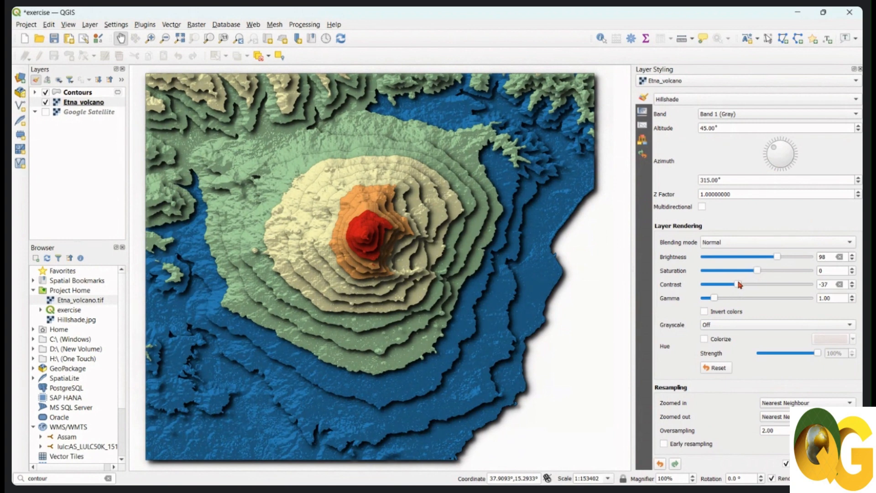
{"action": "mouse_move", "coordinate": [740, 285]}
{"action": "left_mouse_down"}
{"action": "mouse_move", "coordinate": [731, 286]}
{"action": "mouse_move", "coordinate": [741, 286]}
{"action": "left_mouse_up"}
{"action": "left_click_drag", "start_coordinate": [830, 283], "coordinate": [806, 288]}
{"action": "type", "text": "2"}
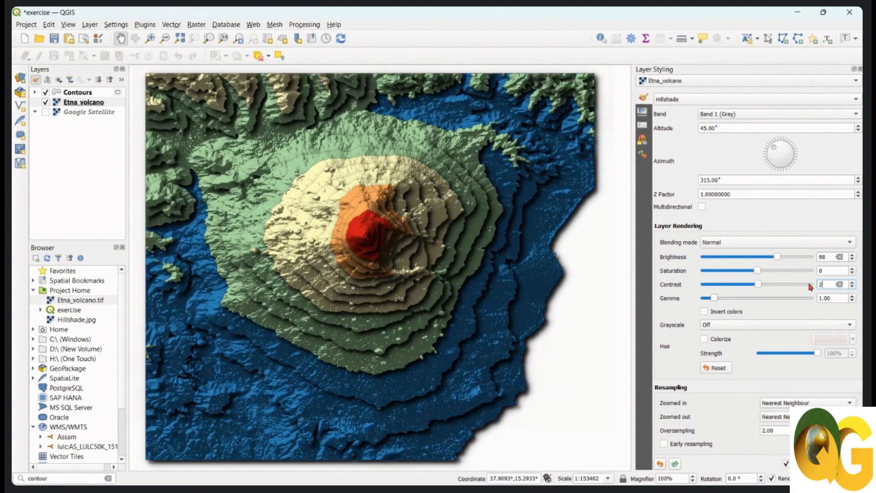
{"action": "key", "text": "BackSpace"}
{"action": "type", "text": "-100"}
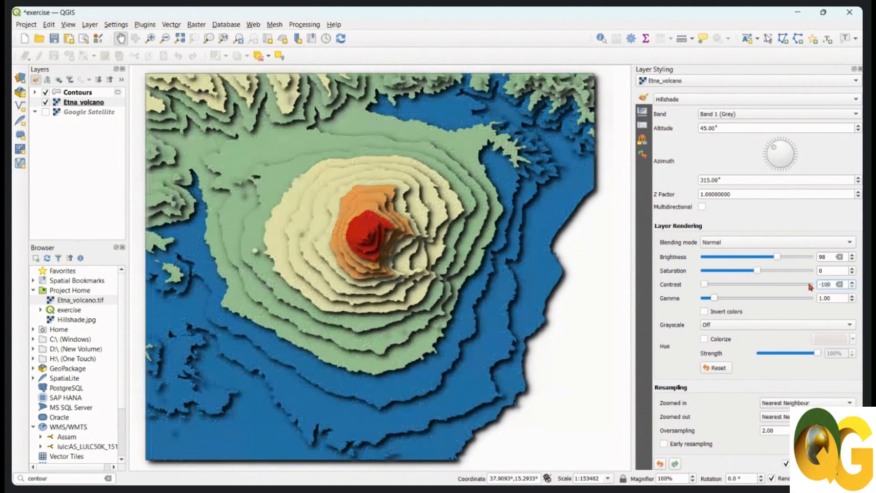
Set the Etna_volcano hillshade's contrast to -25.
{"action": "key", "text": "BackSpace"}
{"action": "key", "text": "BackSpace"}
{"action": "key", "text": "BackSpace"}
{"action": "key", "text": "BackSpace"}
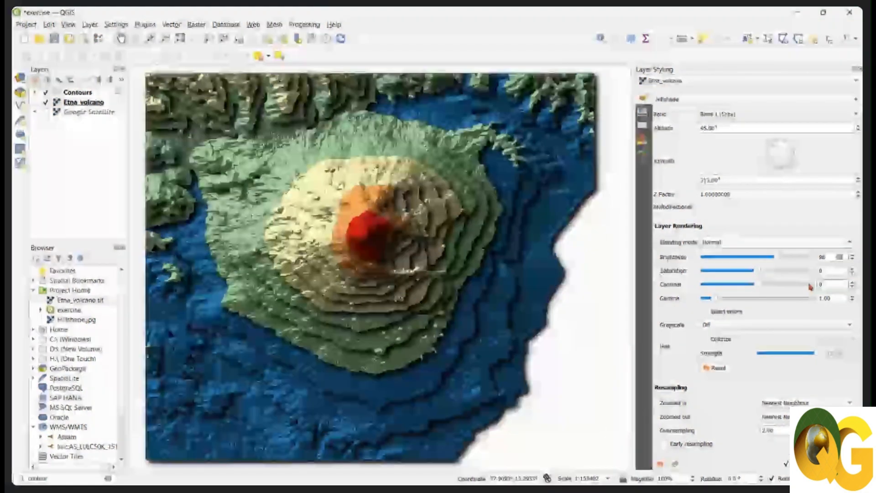
{"action": "type", "text": "-25"}
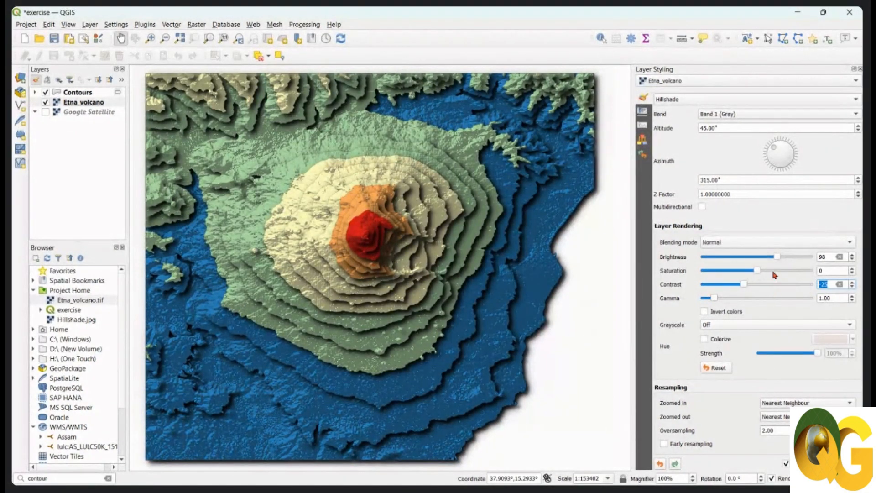
{"action": "mouse_move", "coordinate": [777, 257]}
{"action": "left_mouse_down"}
{"action": "mouse_move", "coordinate": [783, 259]}
{"action": "mouse_move", "coordinate": [776, 258]}
{"action": "left_mouse_up"}
{"action": "left_click_drag", "start_coordinate": [395, 382], "coordinate": [400, 381]}
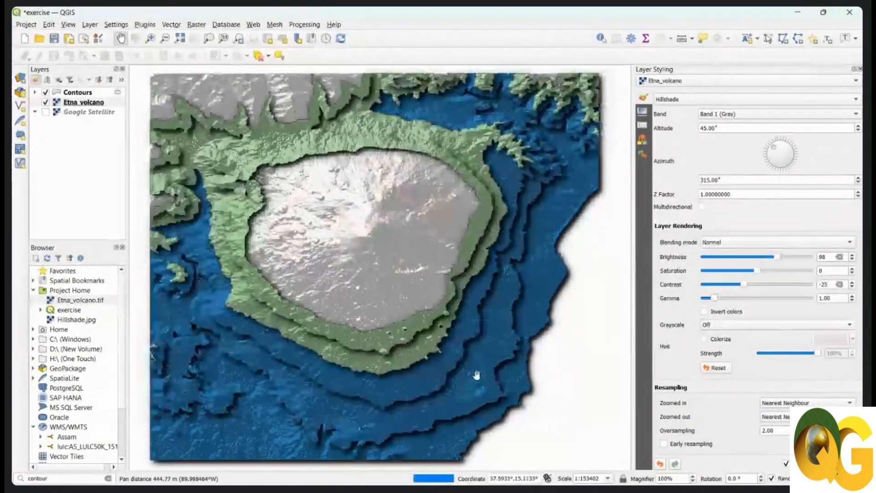
{"action": "left_click_drag", "start_coordinate": [516, 346], "coordinate": [523, 347]}
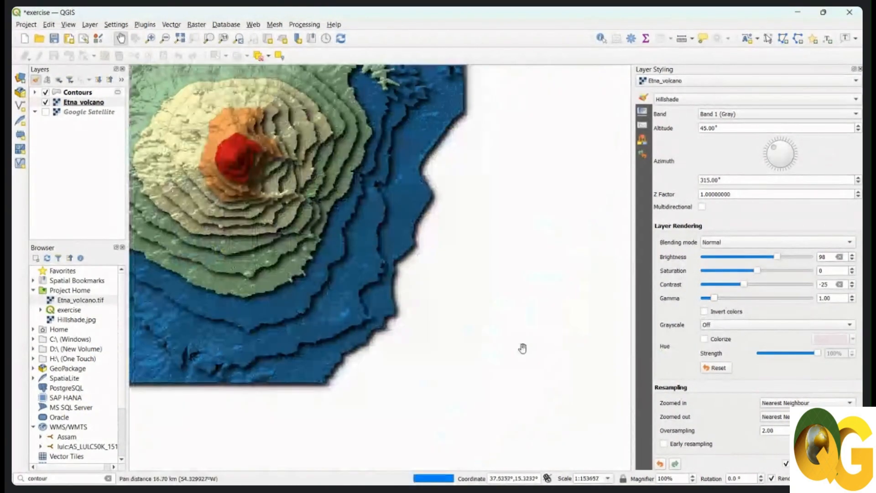
{"action": "left_click_drag", "start_coordinate": [366, 280], "coordinate": [494, 344]}
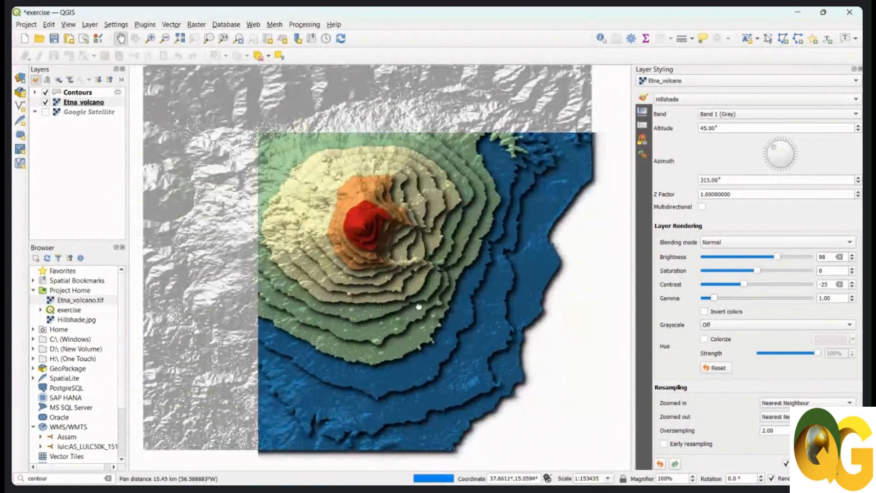
{"action": "left_click_drag", "start_coordinate": [419, 306], "coordinate": [427, 311]}
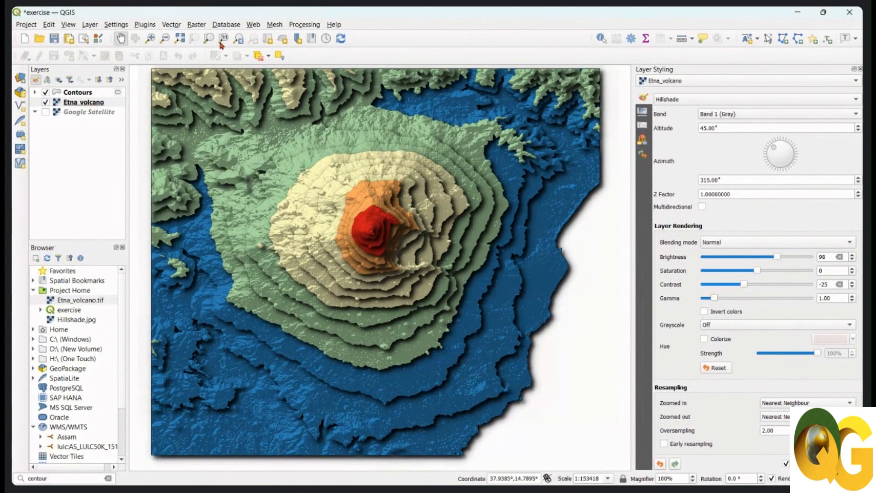
Add the ESRI Shaded Relief basemap from QuickMapServices.
{"action": "left_click", "coordinate": [254, 25]}
{"action": "mouse_move", "coordinate": [271, 49]}
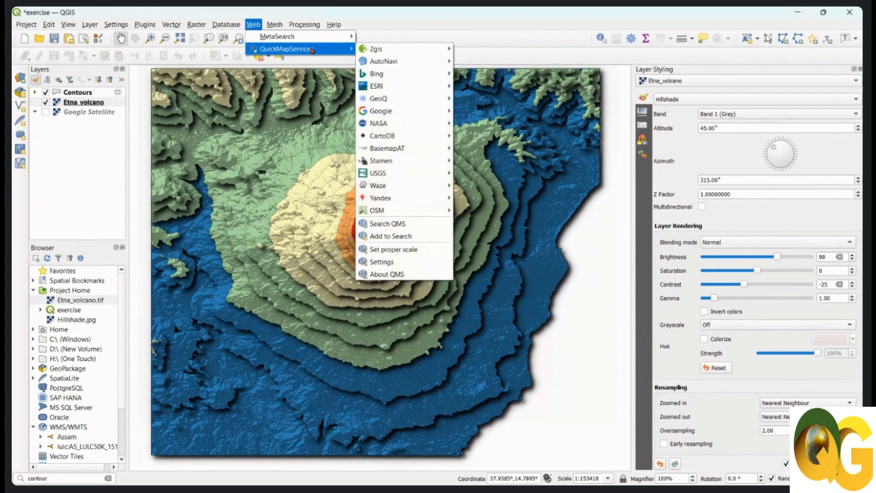
{"action": "mouse_move", "coordinate": [381, 85]}
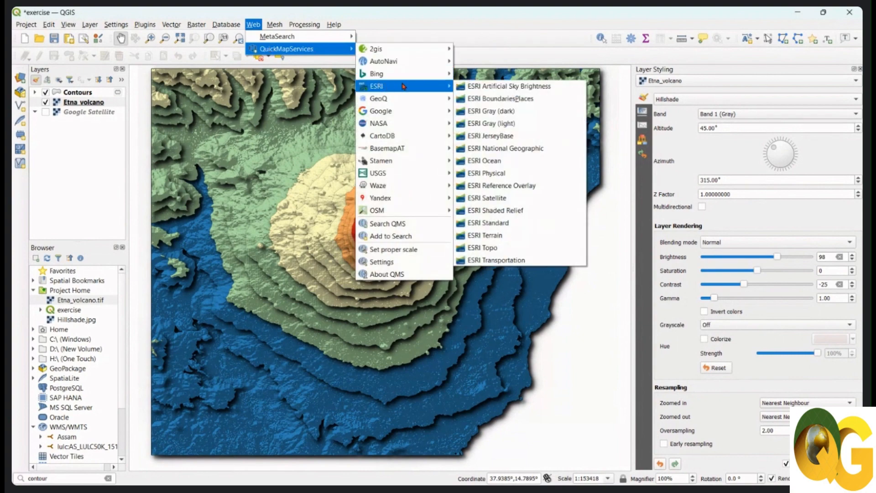
{"action": "left_click", "coordinate": [538, 214]}
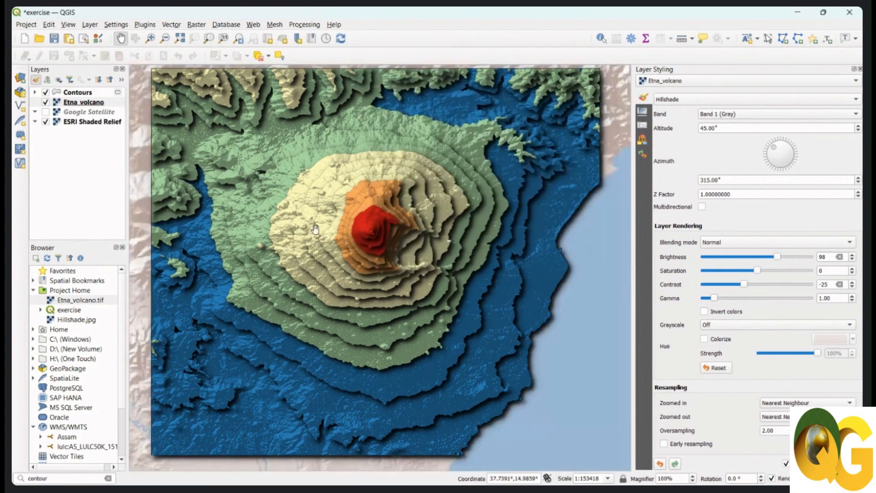
Hide the Etna_volcano layer so the contours blend with the ESRI Shaded Relief basemap.
{"action": "left_click", "coordinate": [45, 103]}
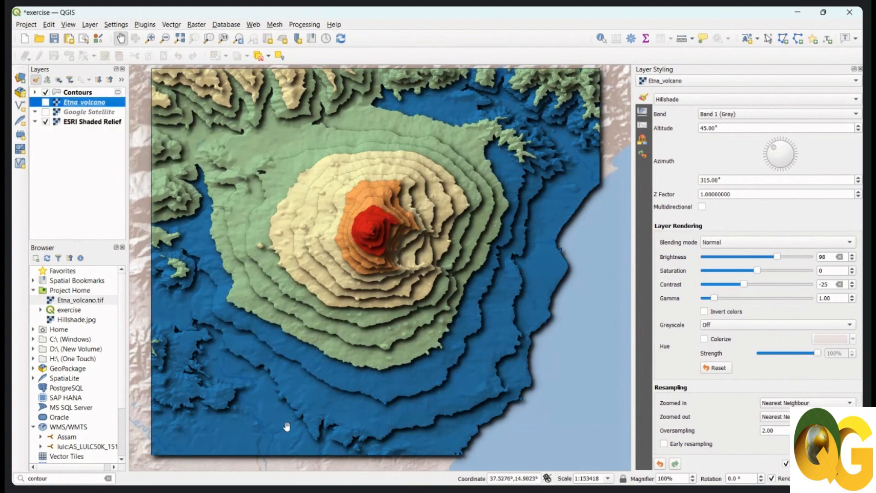
{"action": "left_click_drag", "start_coordinate": [287, 426], "coordinate": [296, 431]}
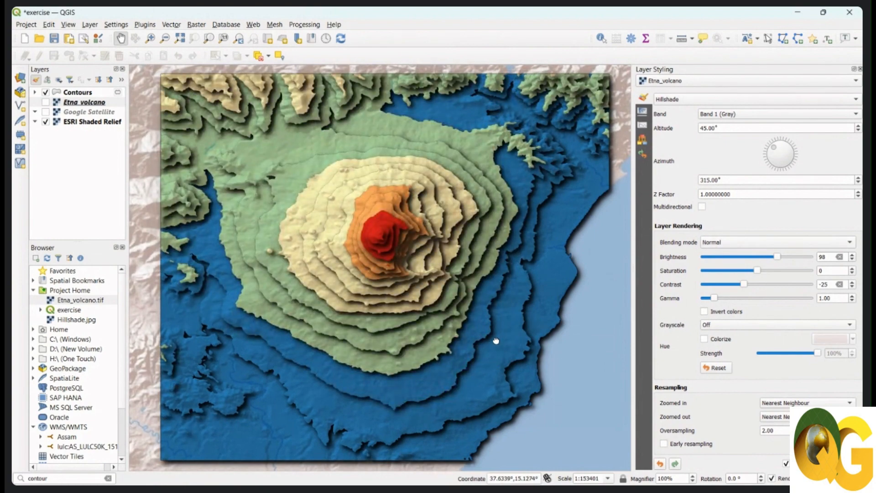
{"action": "left_click_drag", "start_coordinate": [495, 340], "coordinate": [492, 339]}
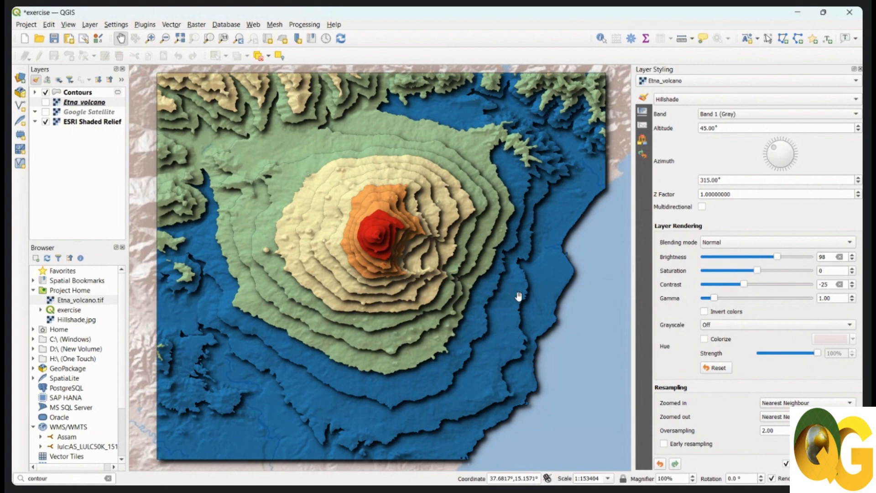
{"action": "left_click_drag", "start_coordinate": [519, 295], "coordinate": [517, 296]}
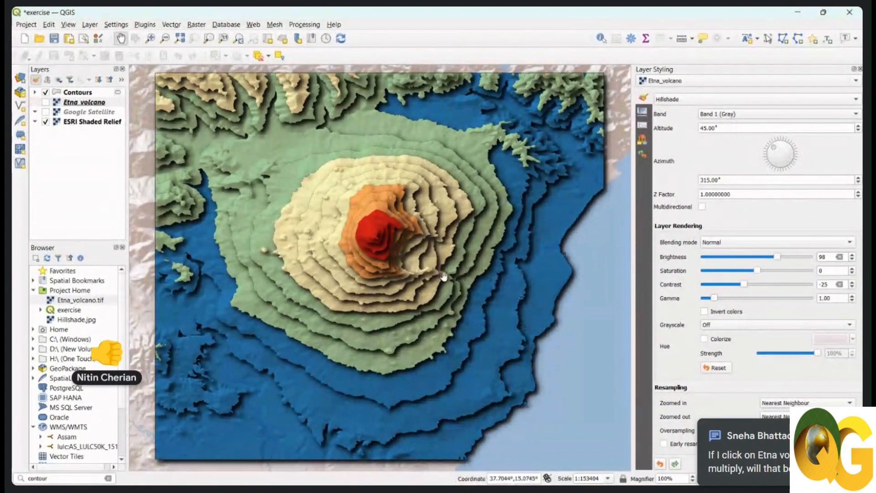
{"action": "left_click_drag", "start_coordinate": [428, 209], "coordinate": [425, 209]}
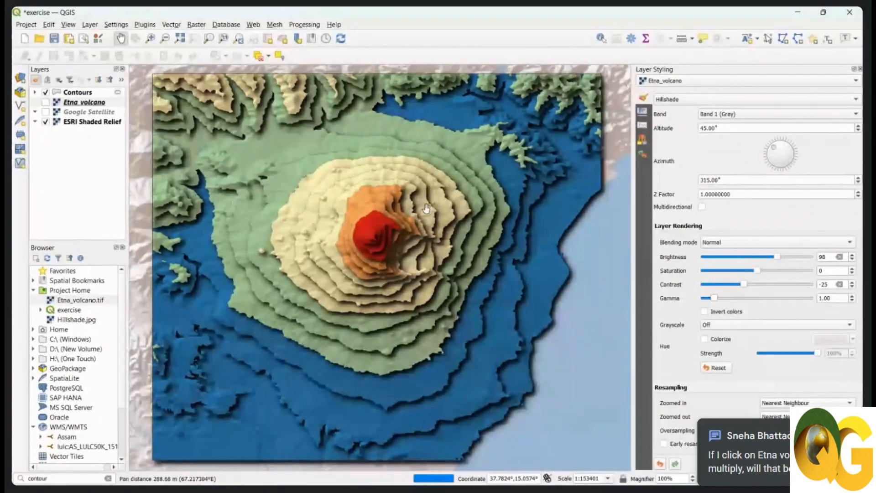
Start exporting the Contours layer's features with Keyhole Markup Language [KML] as the format.
{"action": "left_click", "coordinate": [150, 38]}
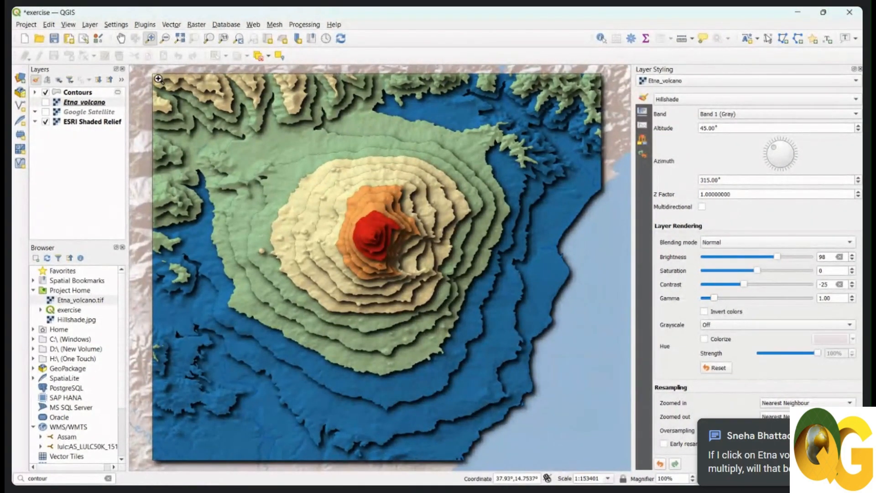
{"action": "left_click_drag", "start_coordinate": [158, 78], "coordinate": [597, 451]}
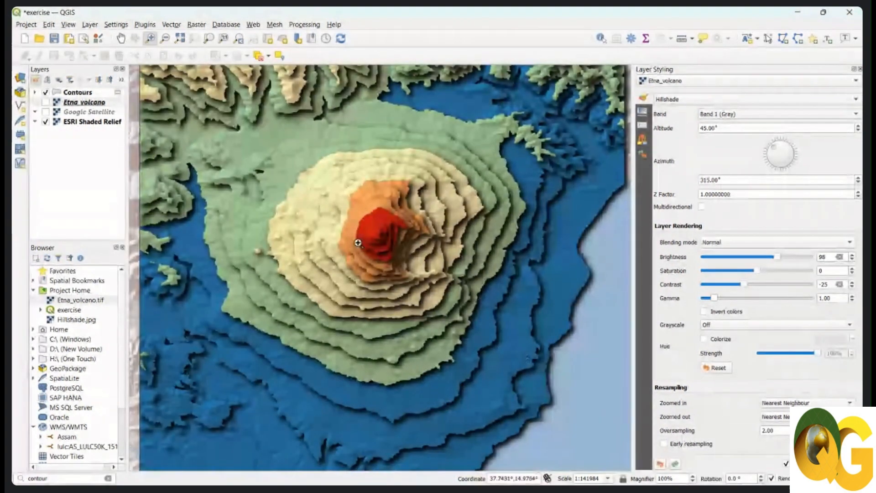
{"action": "left_click", "coordinate": [85, 94]}
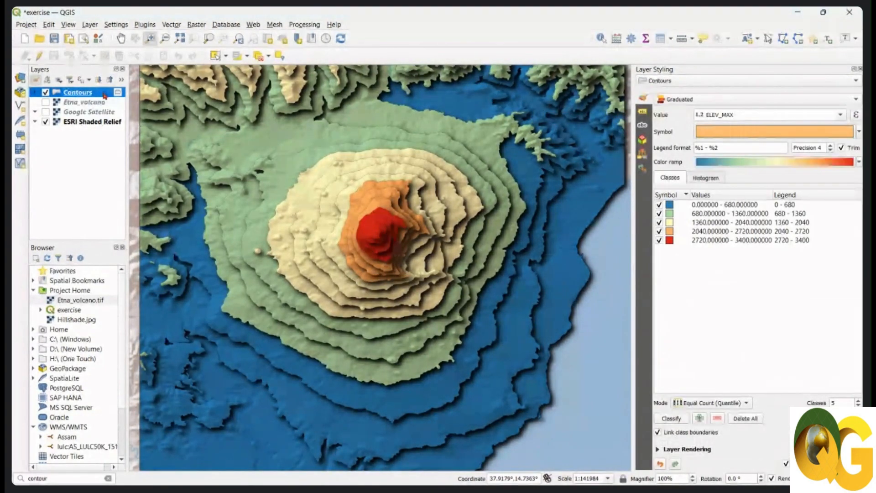
{"action": "mouse_move", "coordinate": [118, 94]}
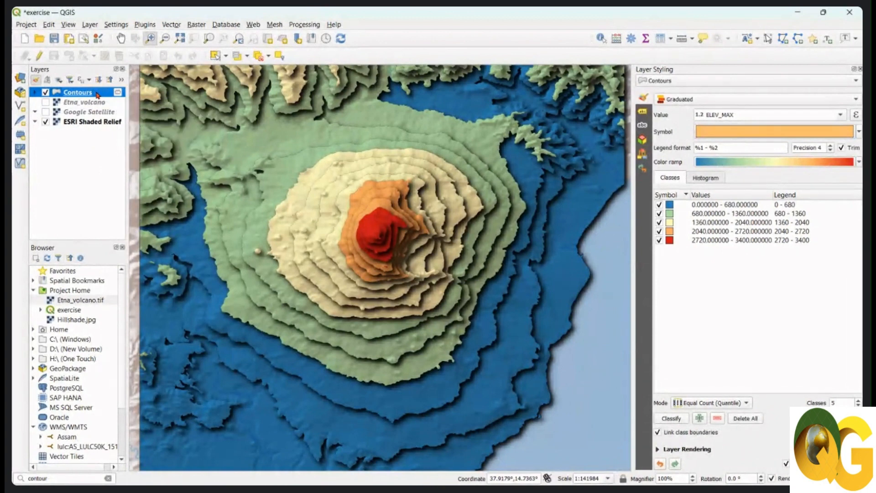
{"action": "right_click", "coordinate": [96, 93]}
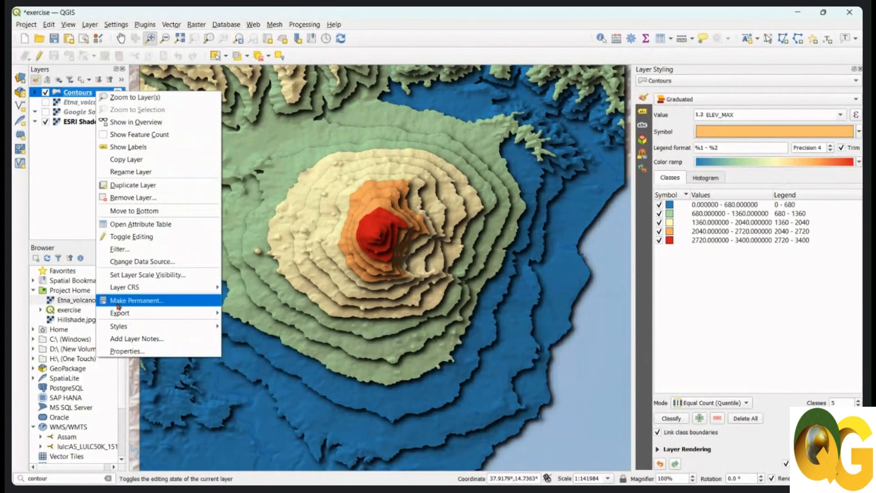
{"action": "mouse_move", "coordinate": [120, 318]}
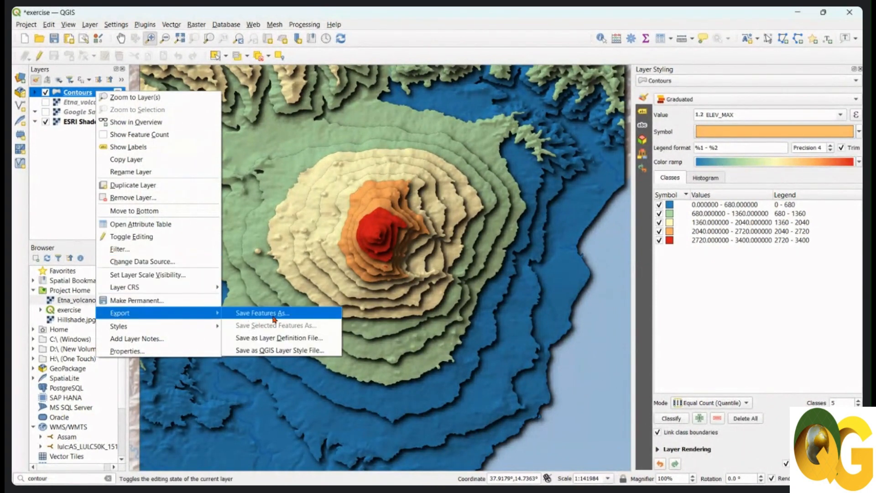
{"action": "left_click", "coordinate": [305, 318]}
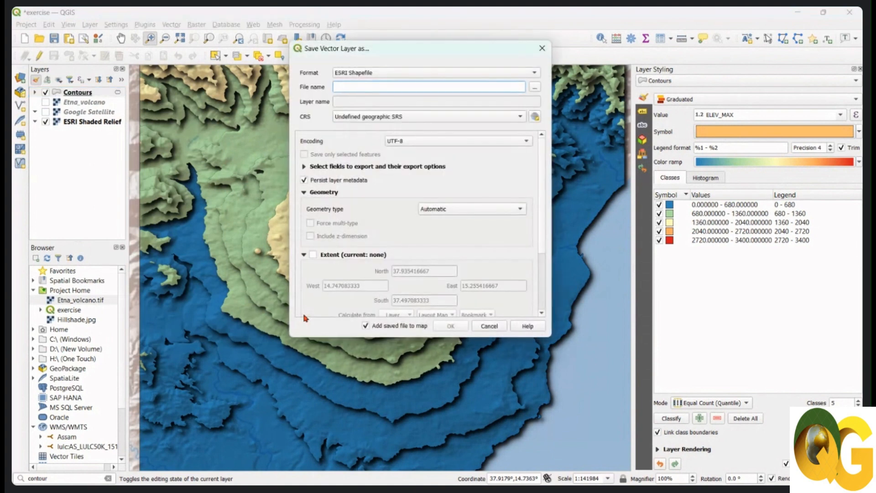
{"action": "left_click", "coordinate": [470, 74]}
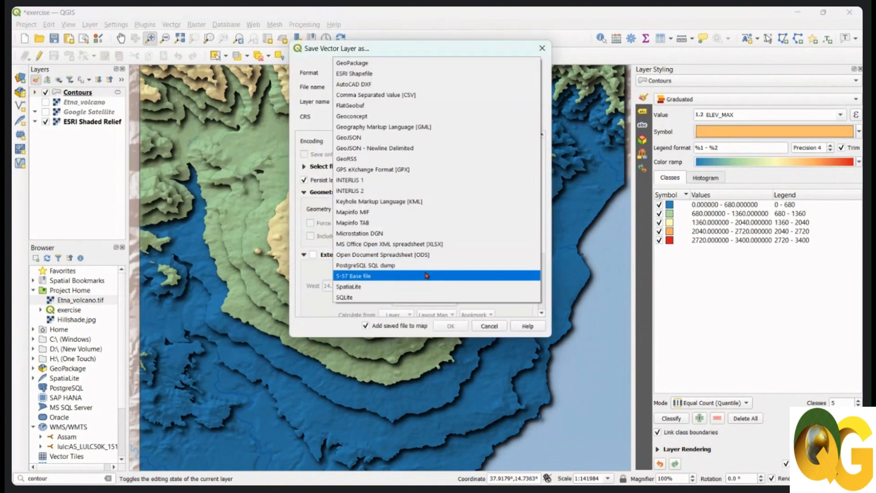
{"action": "left_click", "coordinate": [407, 207]}
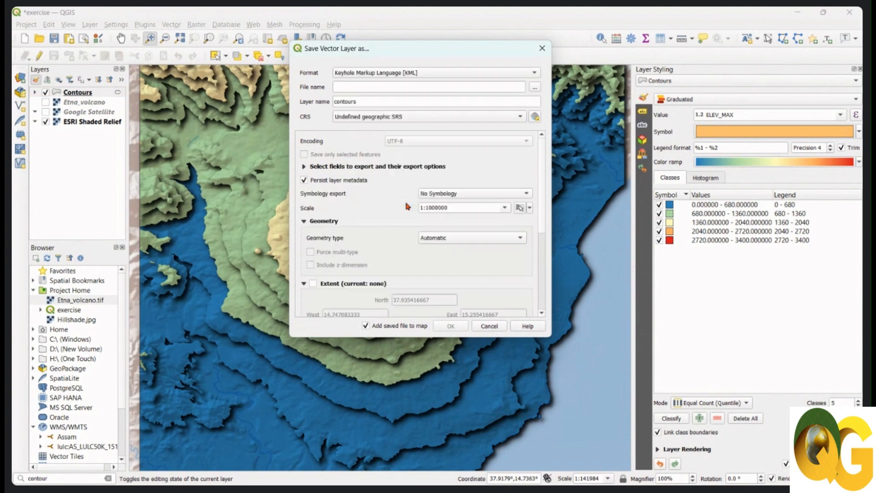
Set the export file to contours_Etna in the Day-3 folder of 5. Day-wise_Datasets.
{"action": "left_click", "coordinate": [534, 88]}
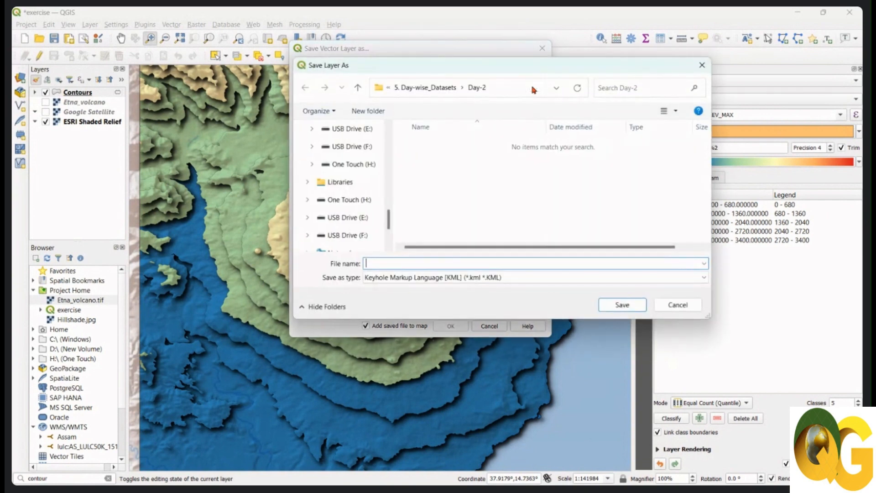
{"action": "type", "text": "contours_Etna"}
{"action": "left_click", "coordinate": [358, 87]}
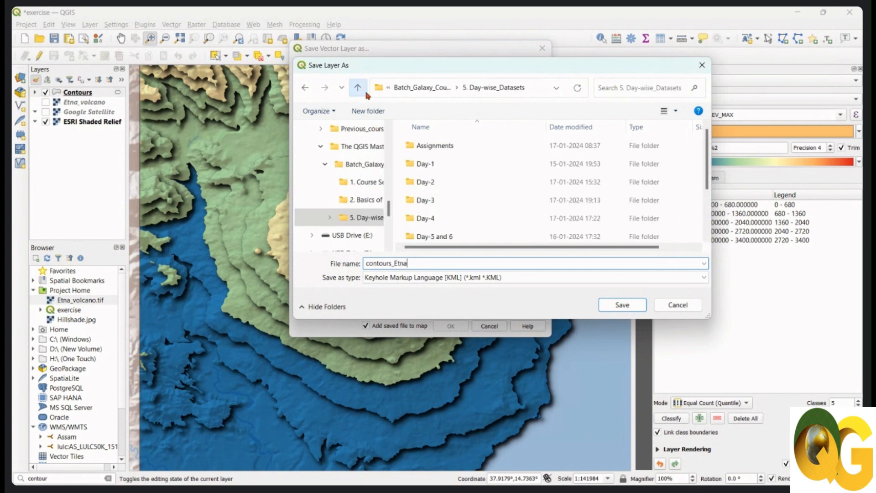
{"action": "left_click", "coordinate": [450, 201]}
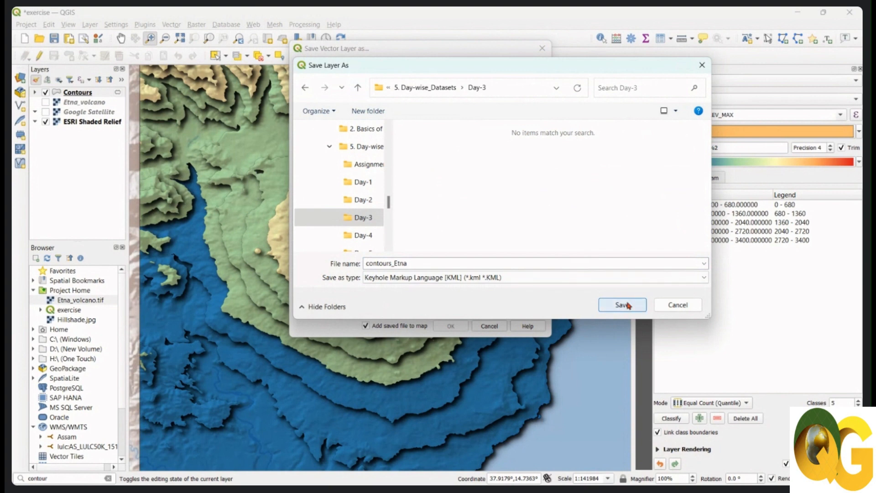
{"action": "left_click", "coordinate": [624, 305]}
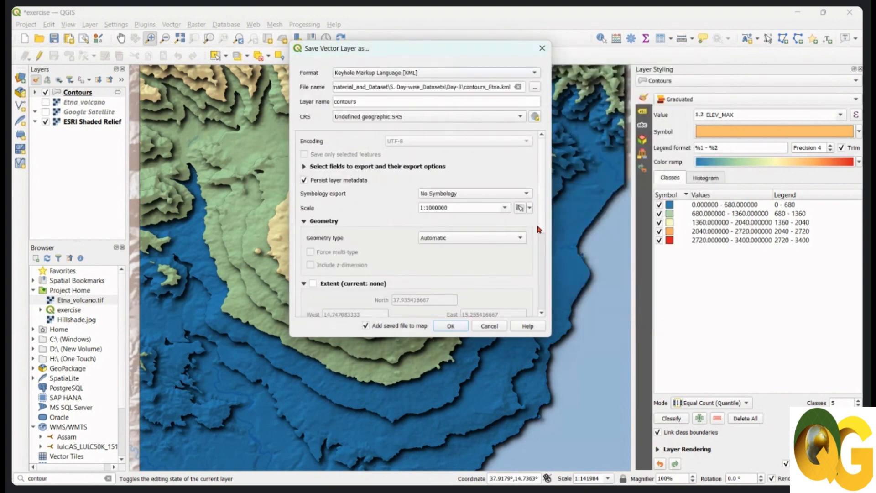
Export the KML in the project CRS EPSG:4326 - WGS 84 with Polygon geometry, and decline adding its layers to the map.
{"action": "left_click_drag", "start_coordinate": [542, 207], "coordinate": [554, 295]}
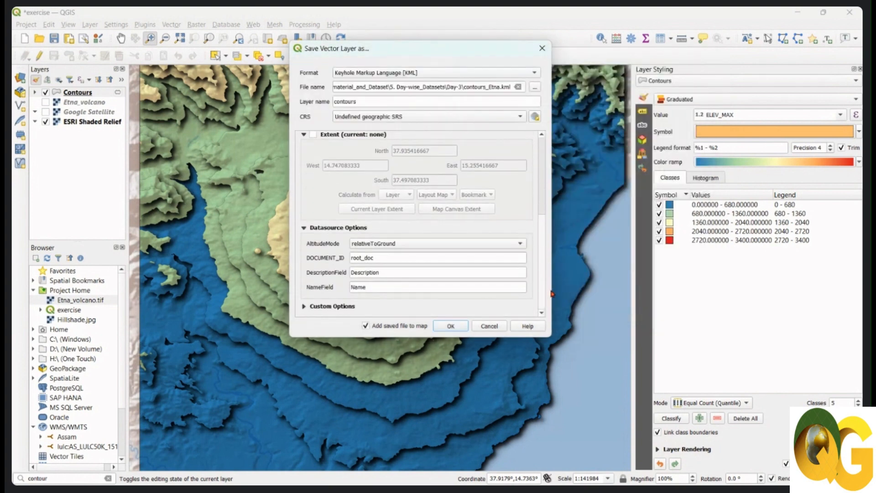
{"action": "left_click", "coordinate": [514, 117]}
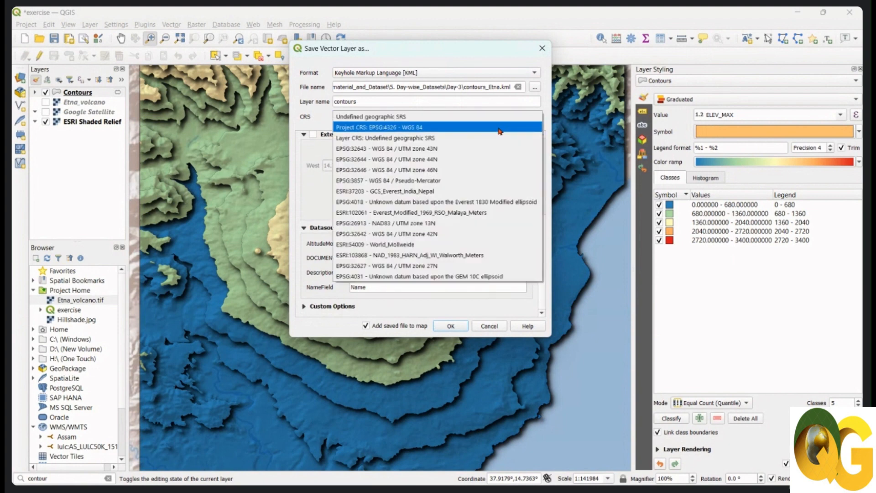
{"action": "left_click", "coordinate": [501, 128]}
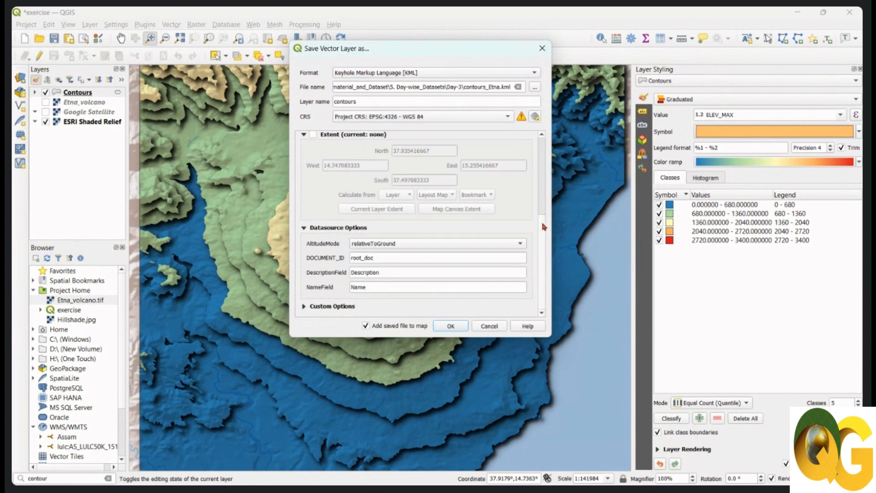
{"action": "left_click_drag", "start_coordinate": [544, 240], "coordinate": [545, 145]}
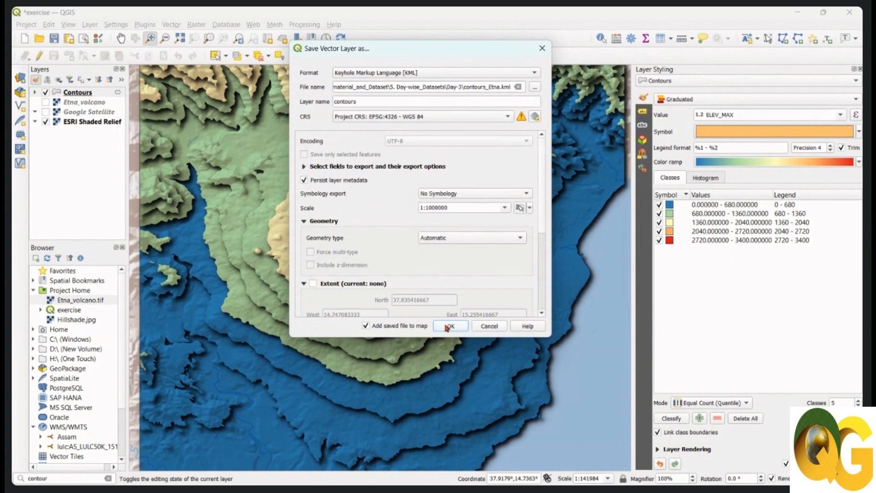
{"action": "left_click", "coordinate": [469, 241]}
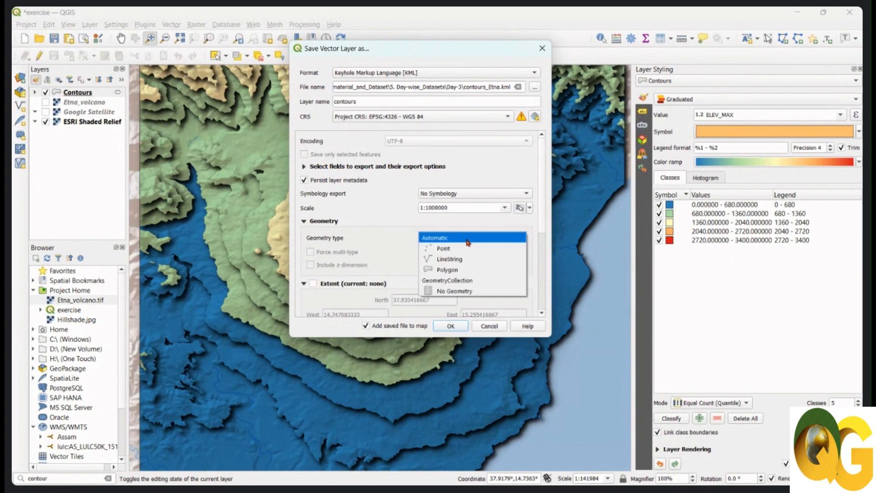
{"action": "left_click", "coordinate": [465, 272]}
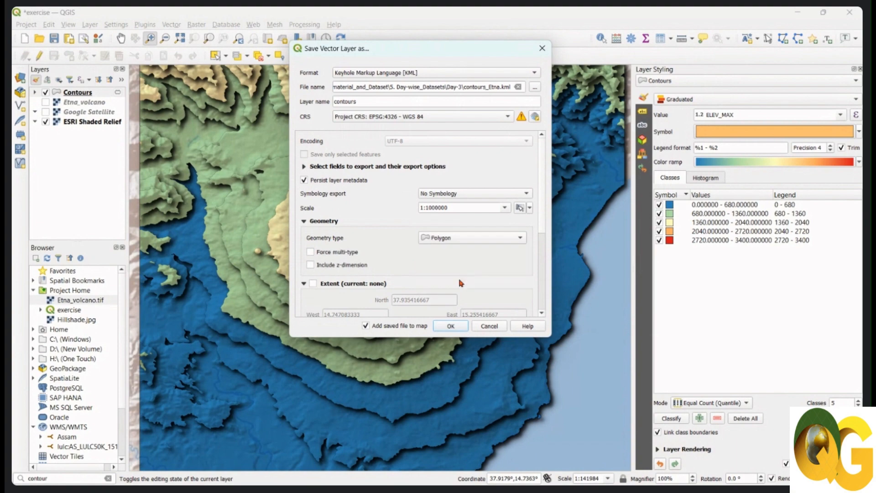
{"action": "left_click", "coordinate": [450, 327]}
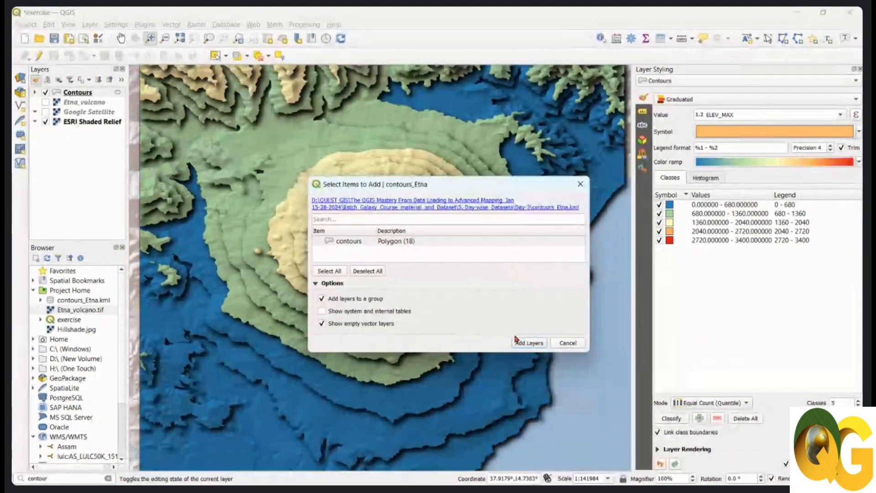
{"action": "left_click", "coordinate": [566, 343]}
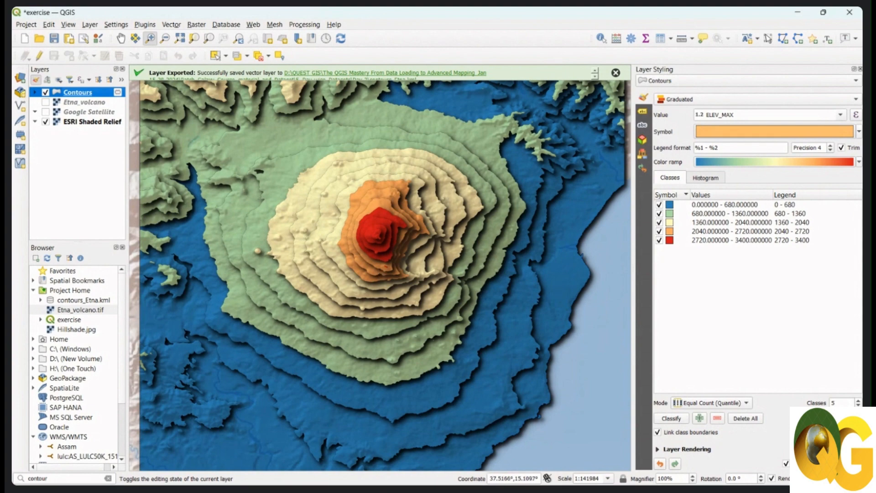
Switch to Google Earth Pro and dismiss its start-up tips.
{"action": "left_click", "coordinate": [328, 474]}
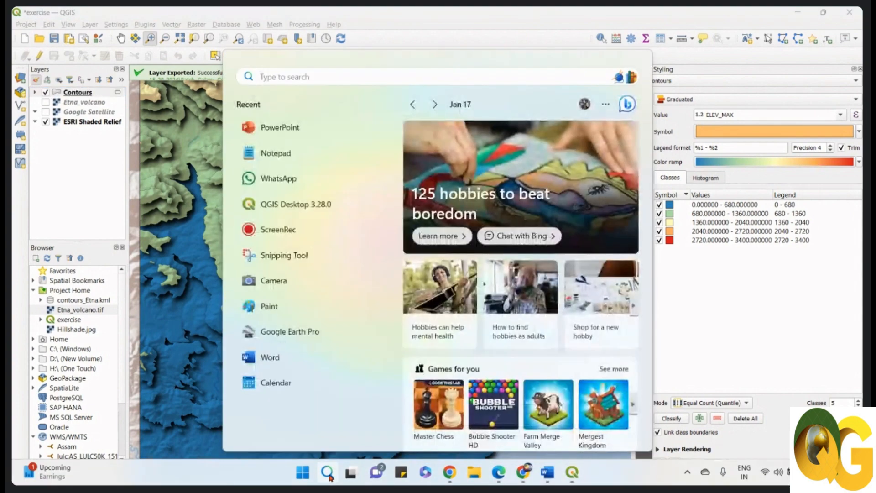
{"action": "type", "text": "googl"}
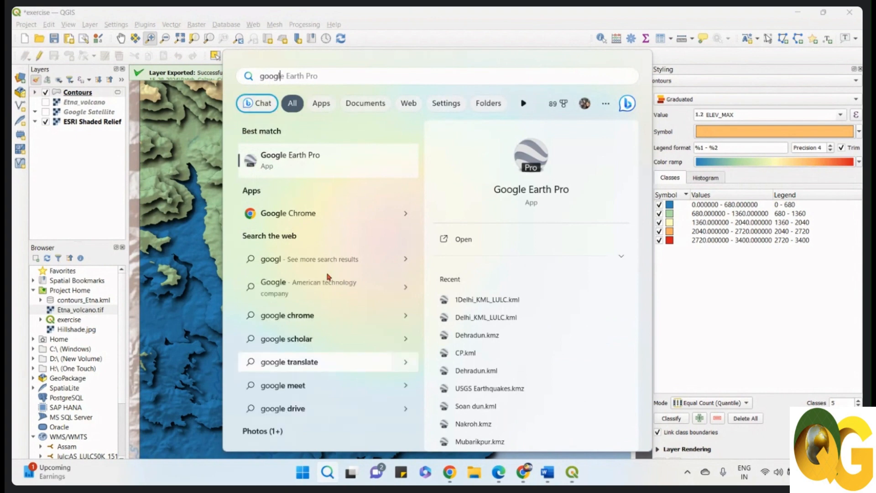
{"action": "left_click", "coordinate": [325, 152]}
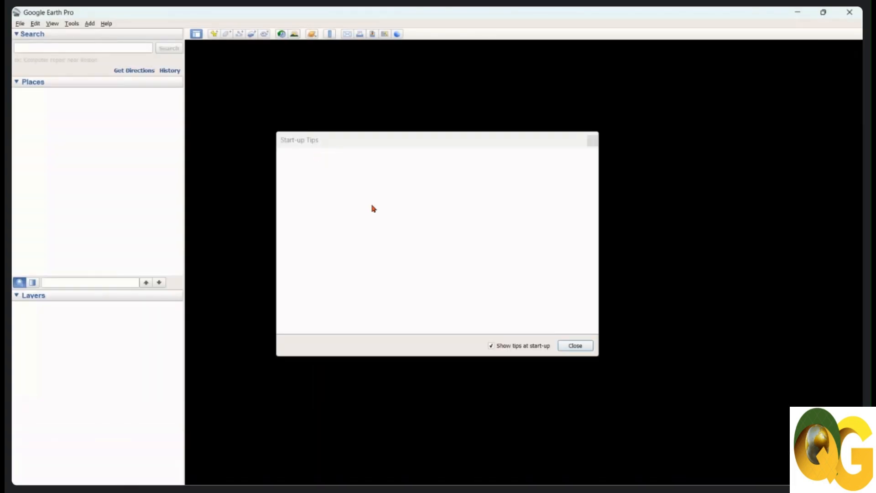
{"action": "left_click", "coordinate": [579, 347]}
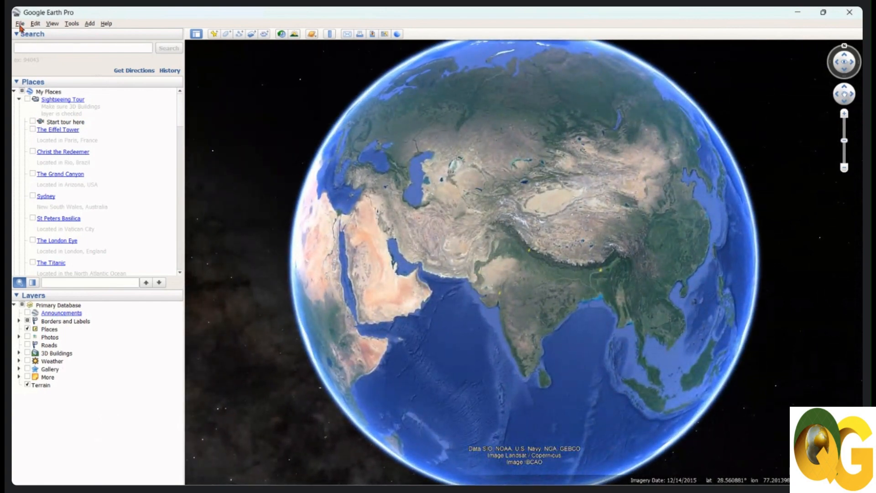
Open contours_Etna.kml from QUEST GIS course material's 5. Day-wise_Datasets, Day-3 folder on drive D.
{"action": "left_click", "coordinate": [20, 24]}
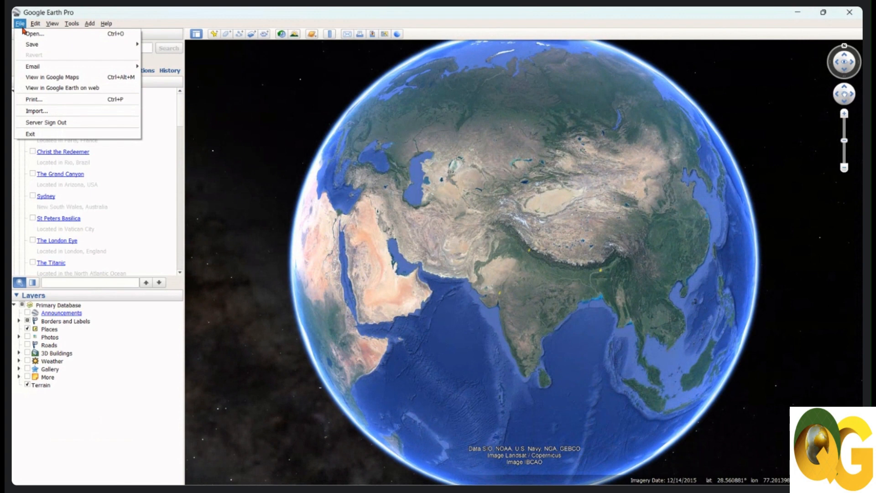
{"action": "left_click", "coordinate": [38, 36]}
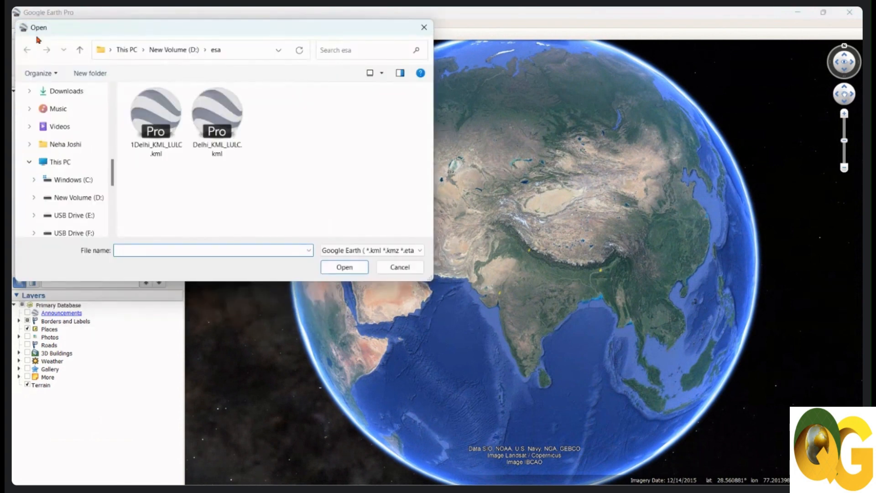
{"action": "left_click", "coordinate": [87, 199]}
{"action": "double_click", "coordinate": [201, 139]}
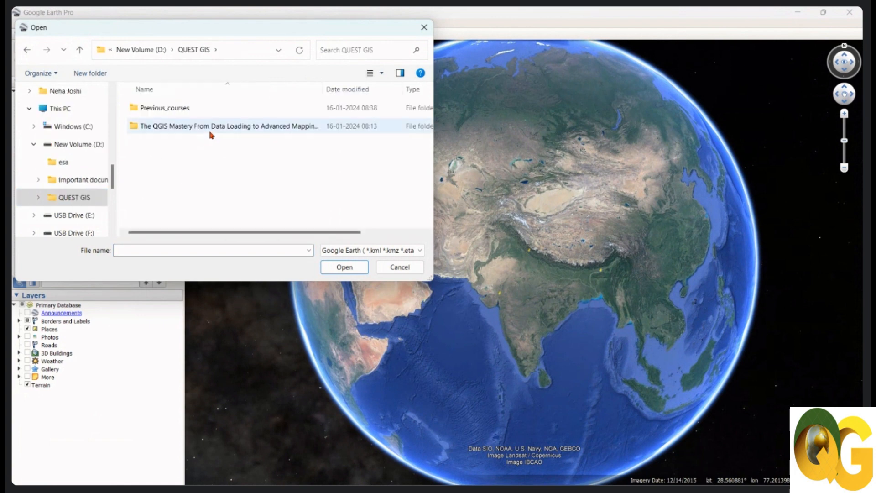
{"action": "double_click", "coordinate": [211, 133]}
{"action": "double_click", "coordinate": [201, 111]}
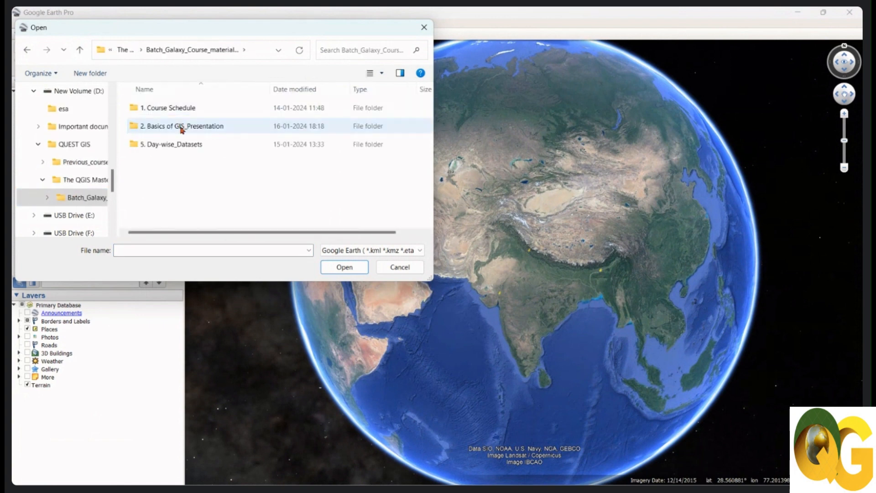
{"action": "double_click", "coordinate": [181, 144]}
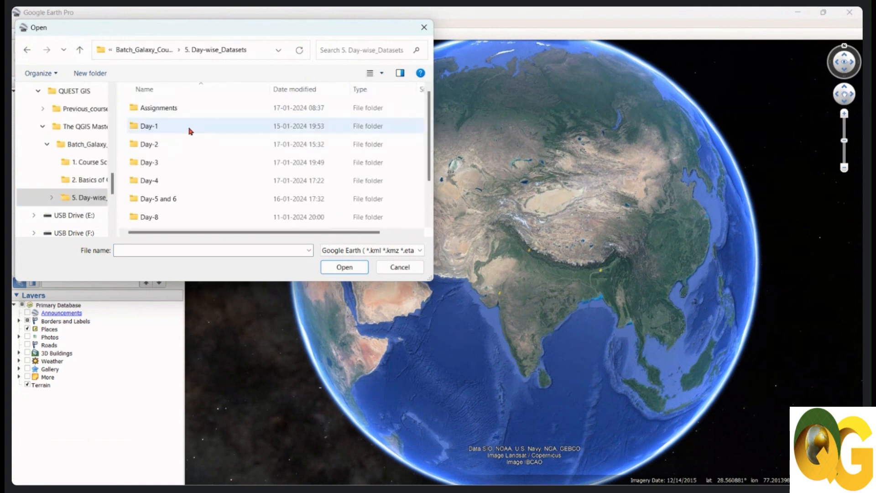
{"action": "double_click", "coordinate": [169, 162]}
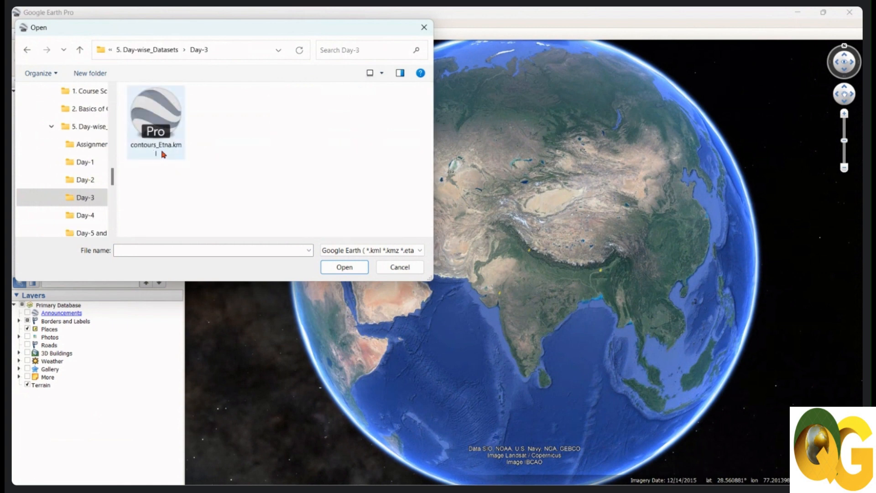
{"action": "left_click", "coordinate": [163, 155]}
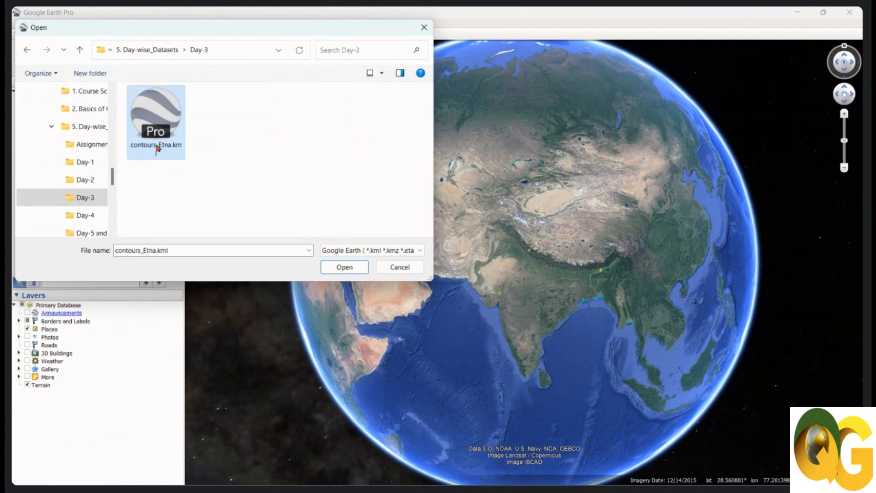
{"action": "left_click", "coordinate": [345, 267]}
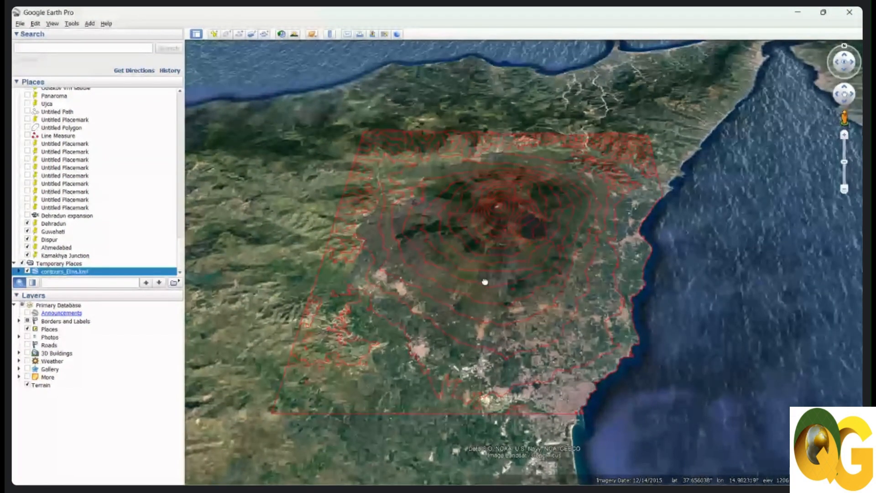
View the Etna contours in their surroundings, and close Google Earth Pro discarding the unsaved temporary places.
{"action": "scroll", "coordinate": [484, 282], "scroll_direction": "down", "scroll_amount": 5}
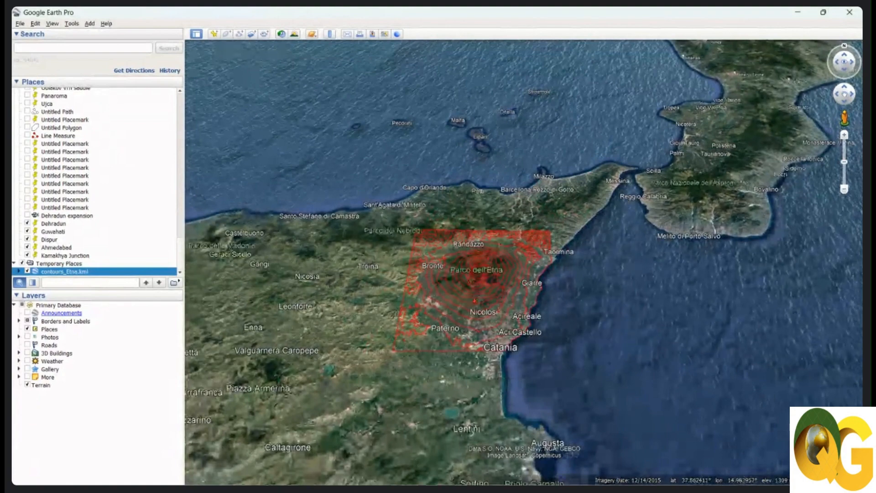
{"action": "left_click", "coordinate": [850, 11]}
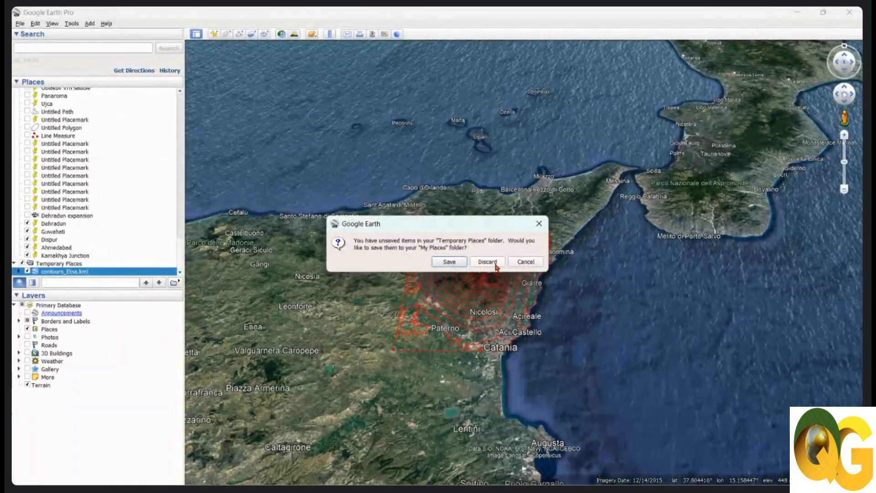
{"action": "left_click", "coordinate": [493, 263]}
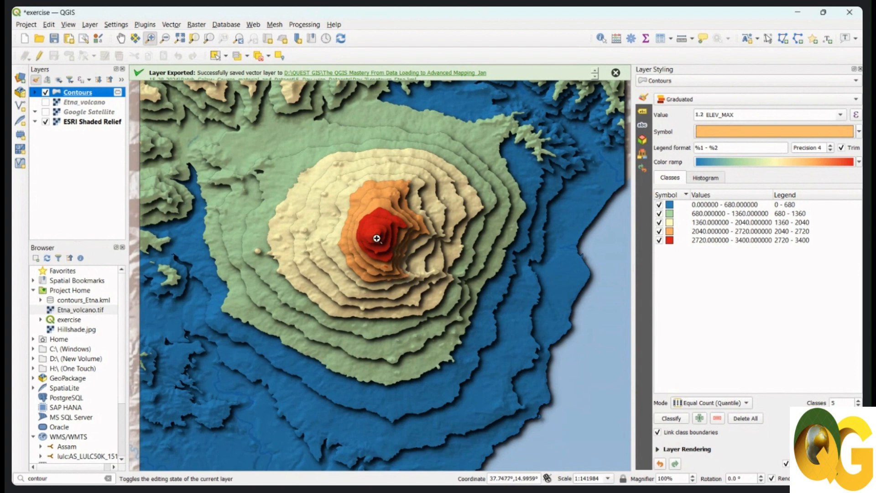
{"action": "scroll", "coordinate": [379, 236], "scroll_direction": "up", "scroll_amount": 2}
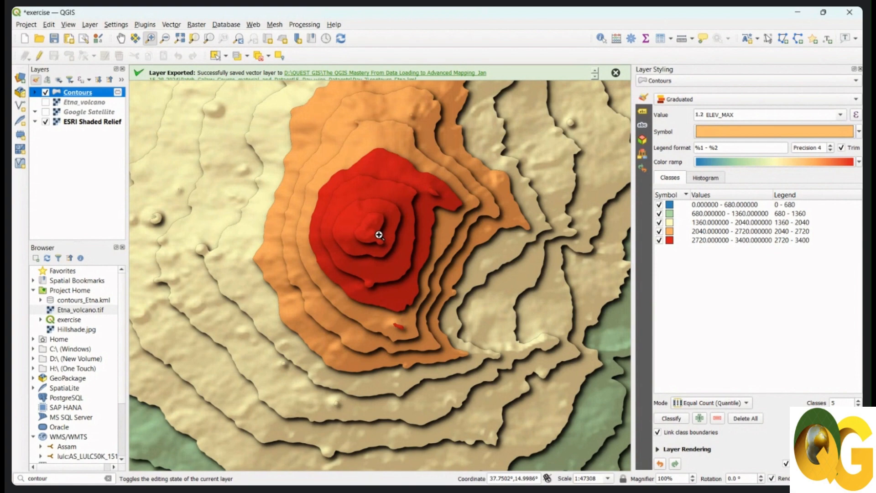
{"action": "scroll", "coordinate": [379, 235], "scroll_direction": "down", "scroll_amount": 2}
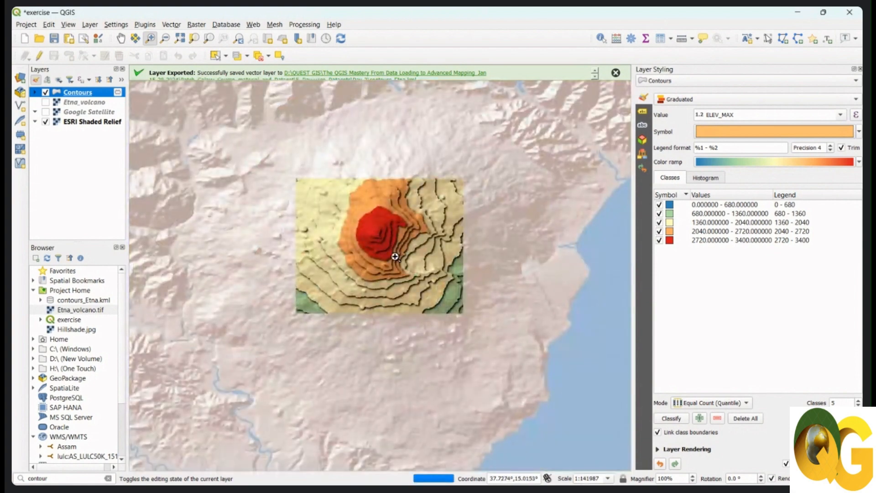